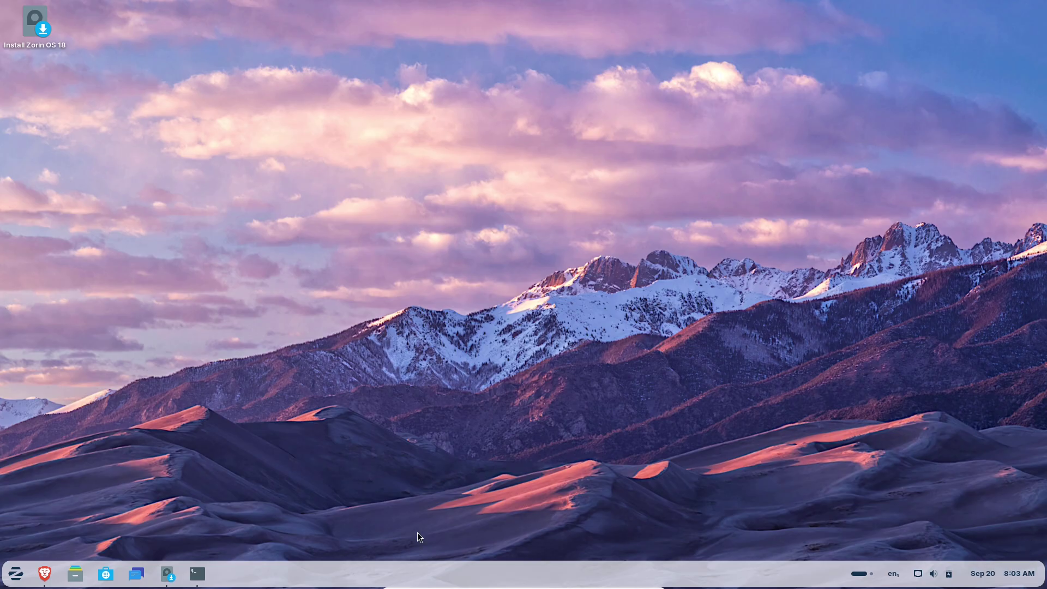
- Bring up the terminal and examine the neofetch kernel, desktop environment, resolution and theme entries
left_click(197, 573)
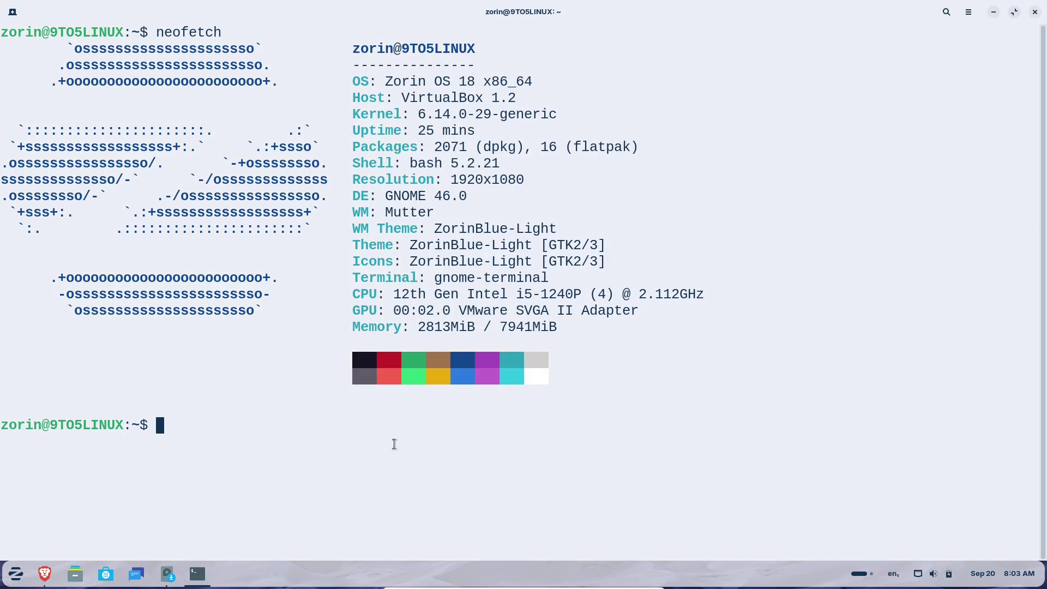
left_click_drag(354, 82, 339, 116)
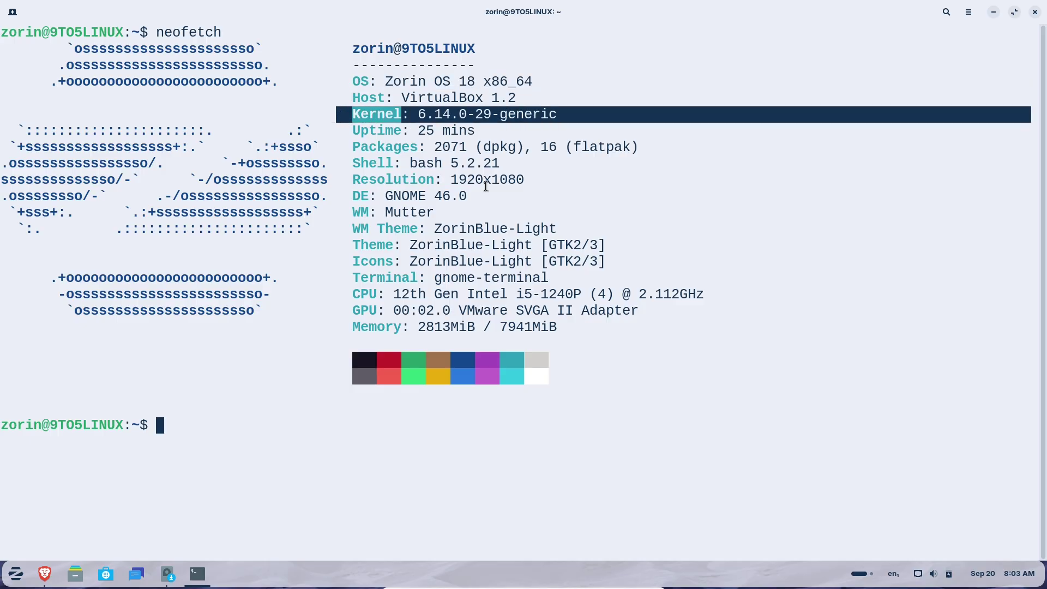
left_click_drag(504, 196, 344, 197)
left_click_drag(523, 180, 344, 181)
left_click_drag(616, 264, 355, 249)
- Query the OS release with cat /etc/issue and the Python version with python3 --version
left_click(332, 436)
type("cat /etc/issue")
key("Return")
type("python3 --version")
key("Return")
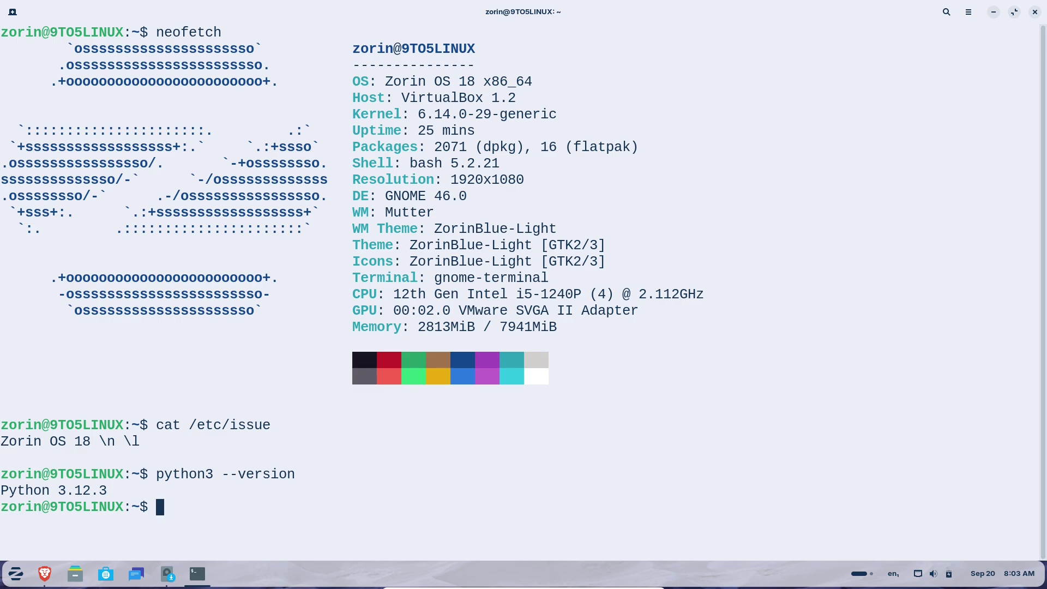
- Clear the terminal and run inxi -sv8 for a full system report
type("clear")
key("Return")
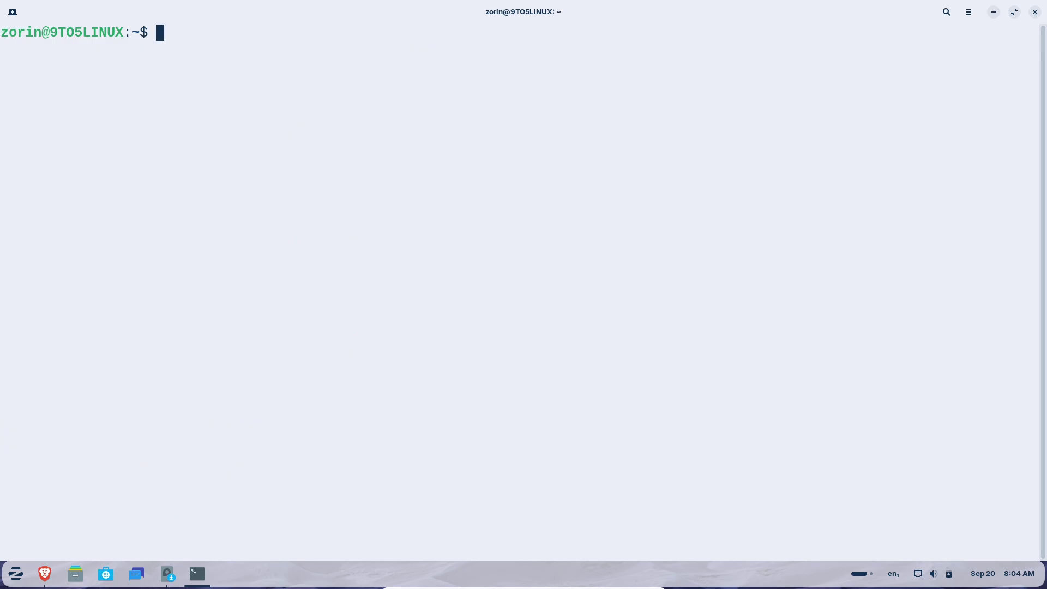
type("inxi -sv8")
key("Return")
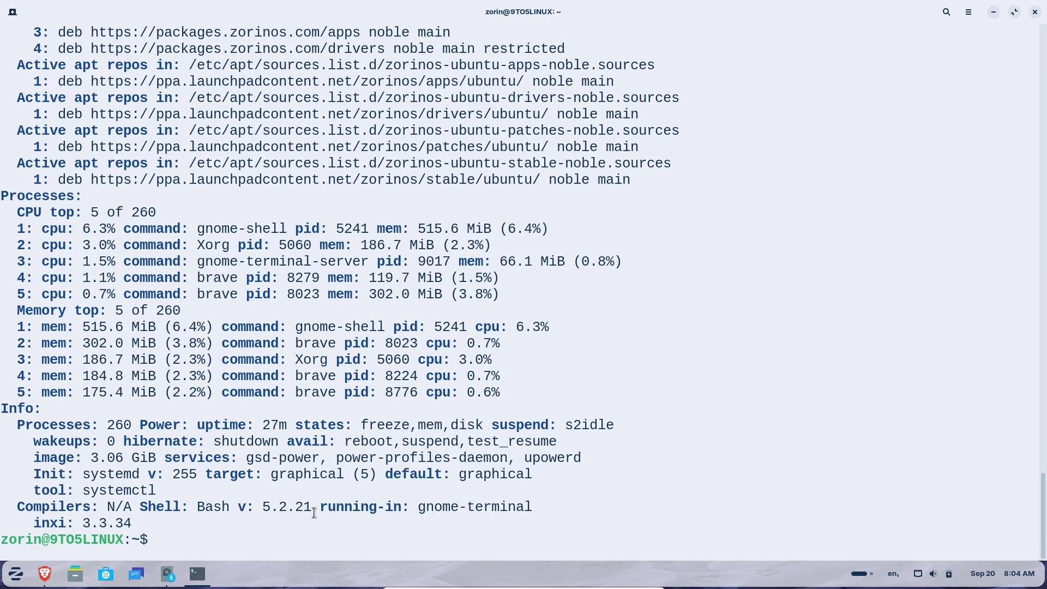
- Examine the Info, Graphics, Monitor and Audio sections of the inxi report
left_click_drag(136, 523, 2, 409)
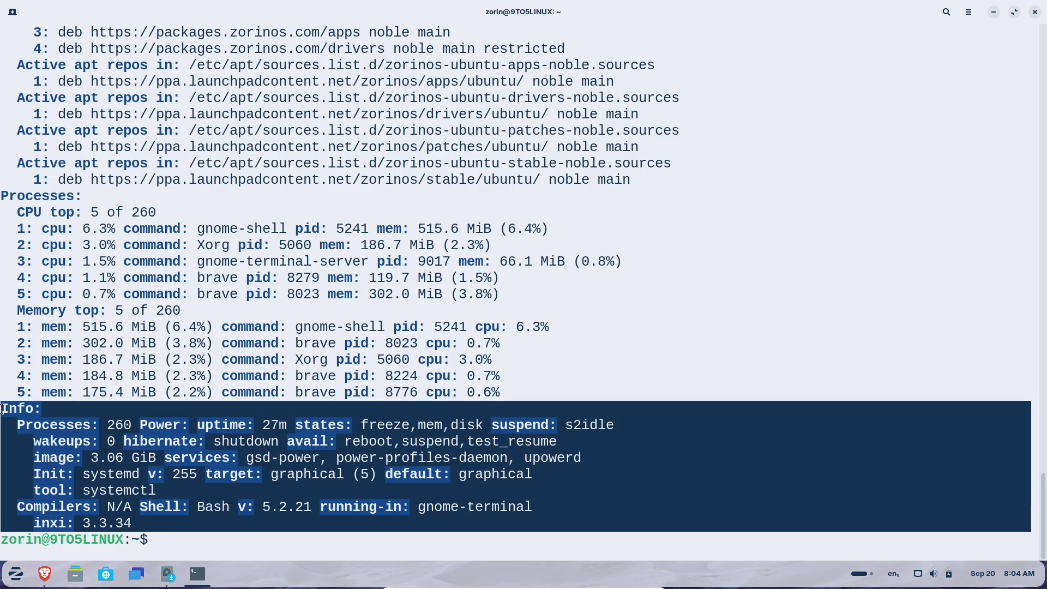
left_click_drag(1046, 464, 1022, 198)
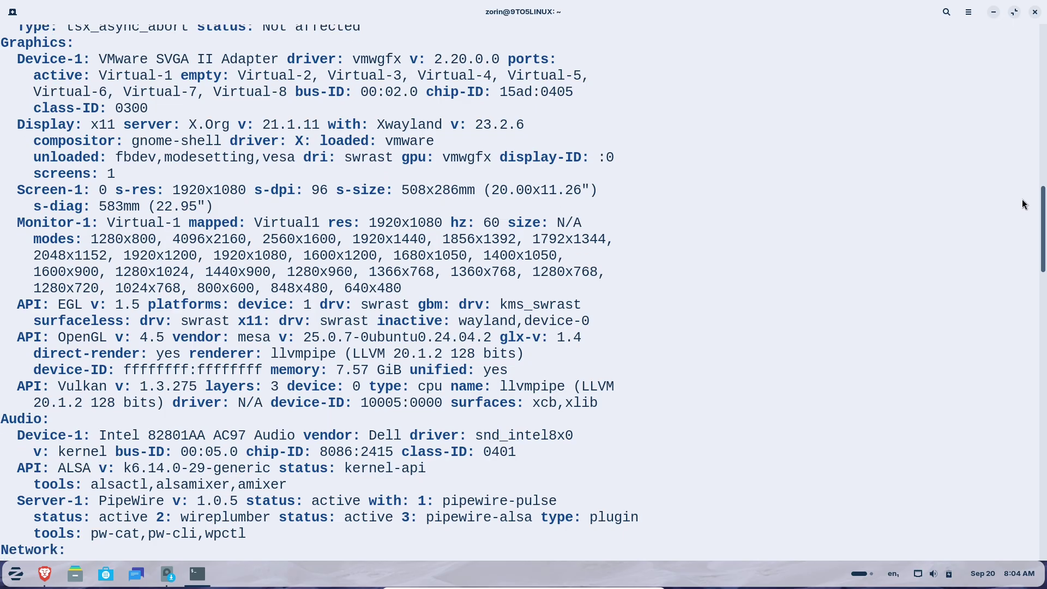
left_click_drag(4, 44, 563, 203)
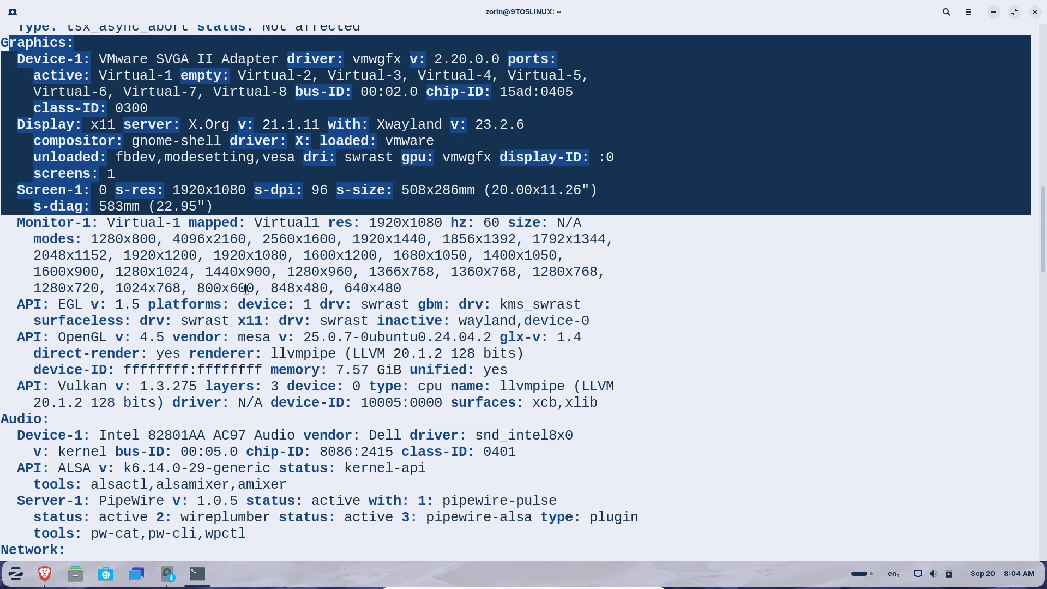
left_click_drag(19, 225, 327, 535)
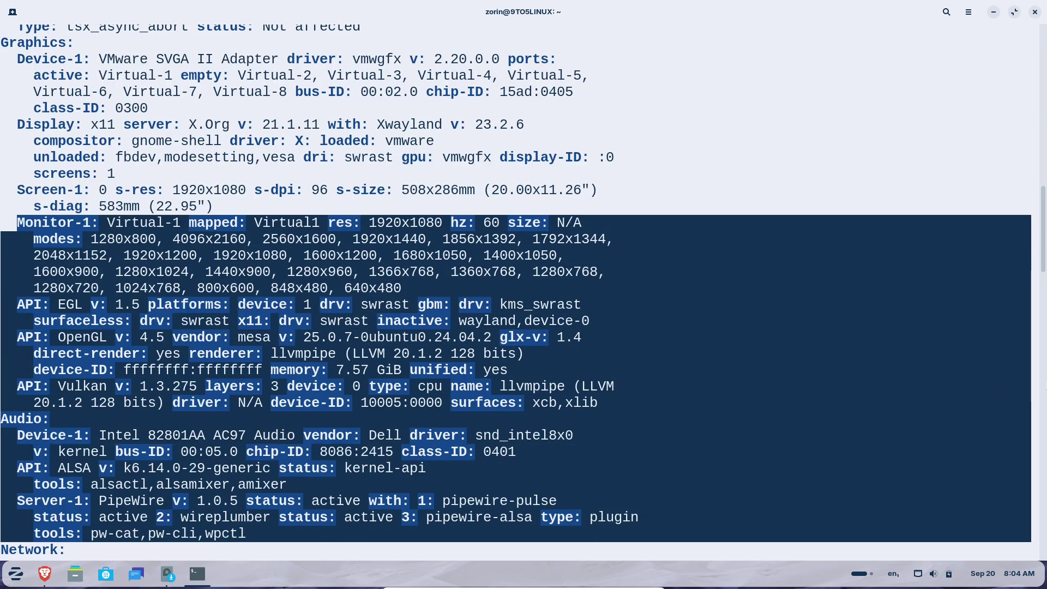
- Examine the CPU model and the System section's base, distro, desktop, kernel and compiler entries in the inxi report
left_click_drag(1043, 221, 1029, 66)
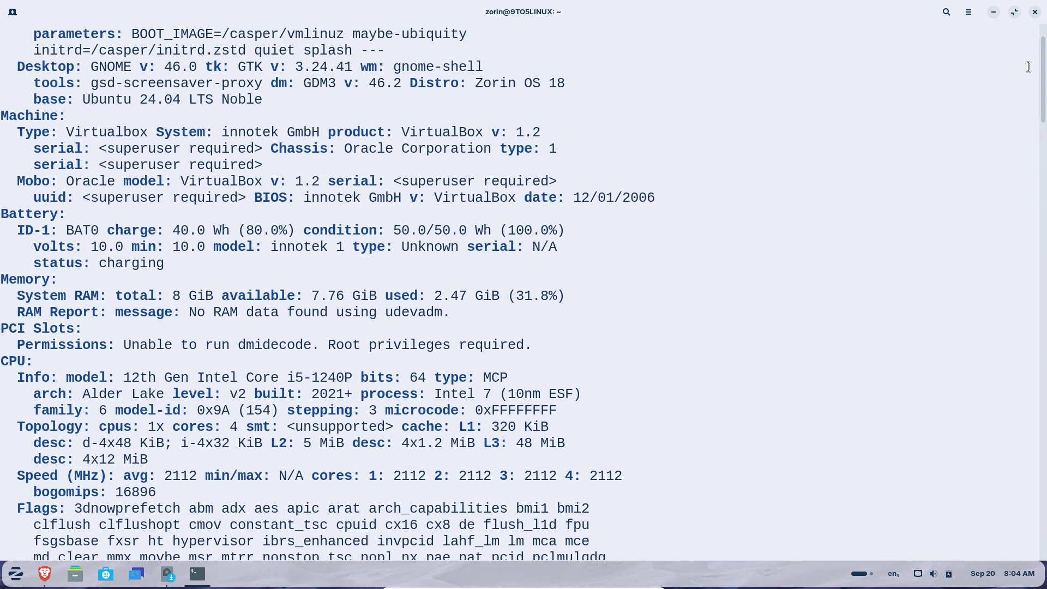
left_click_drag(5, 360, 537, 371)
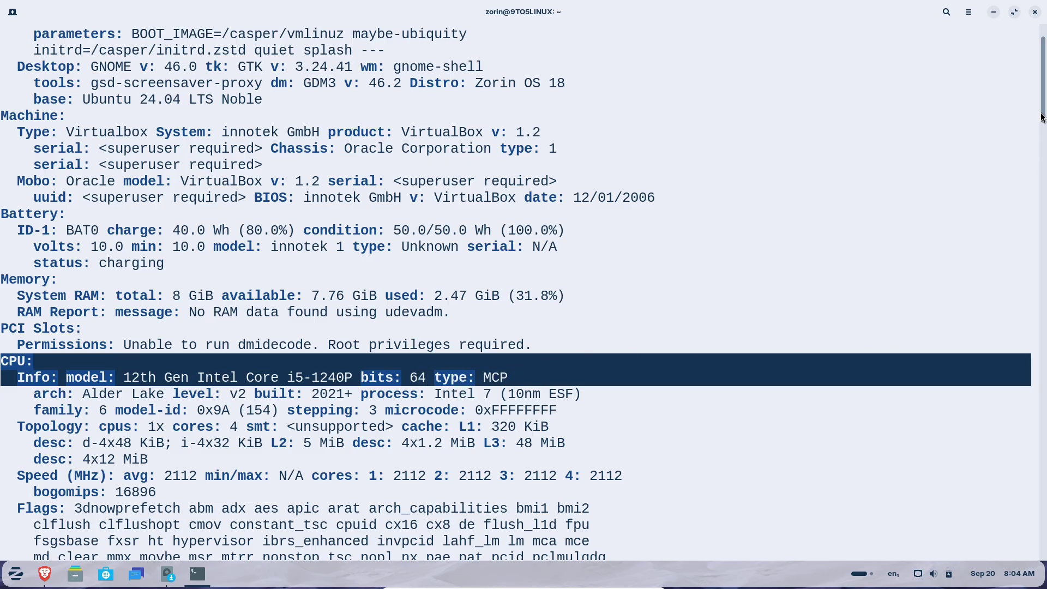
left_click_drag(1043, 80, 1043, 69)
left_click_drag(7, 46, 288, 158)
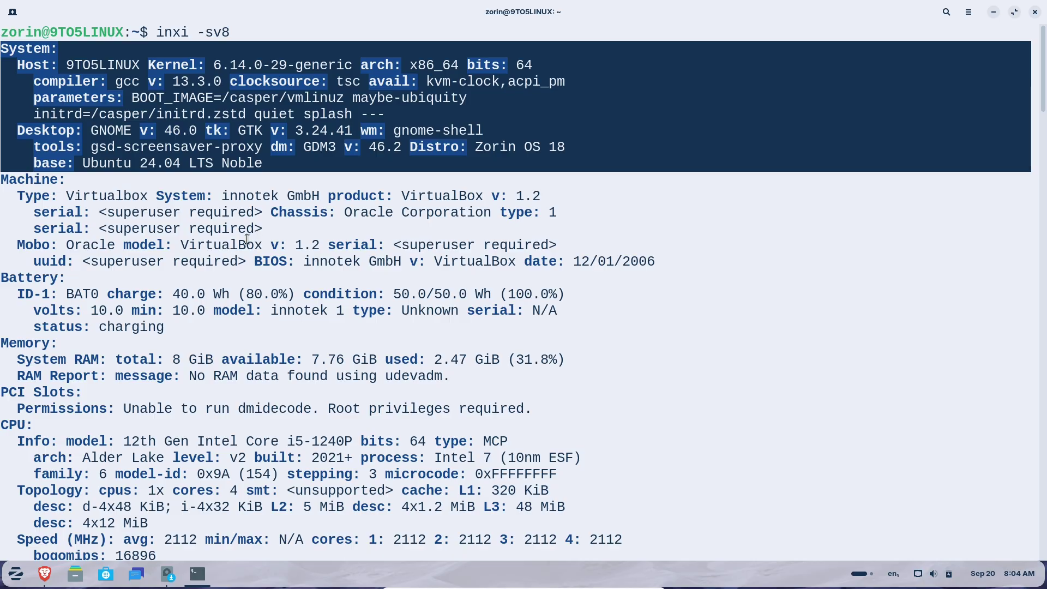
left_click(278, 179)
left_click_drag(269, 164, 30, 162)
left_click_drag(571, 145, 528, 131)
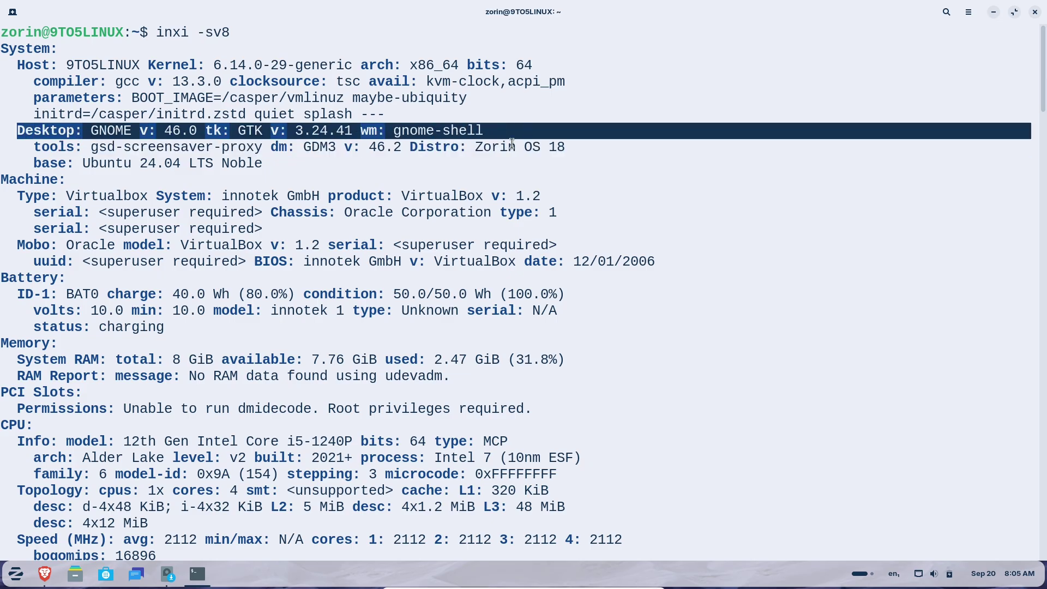
left_click_drag(66, 64, 570, 87)
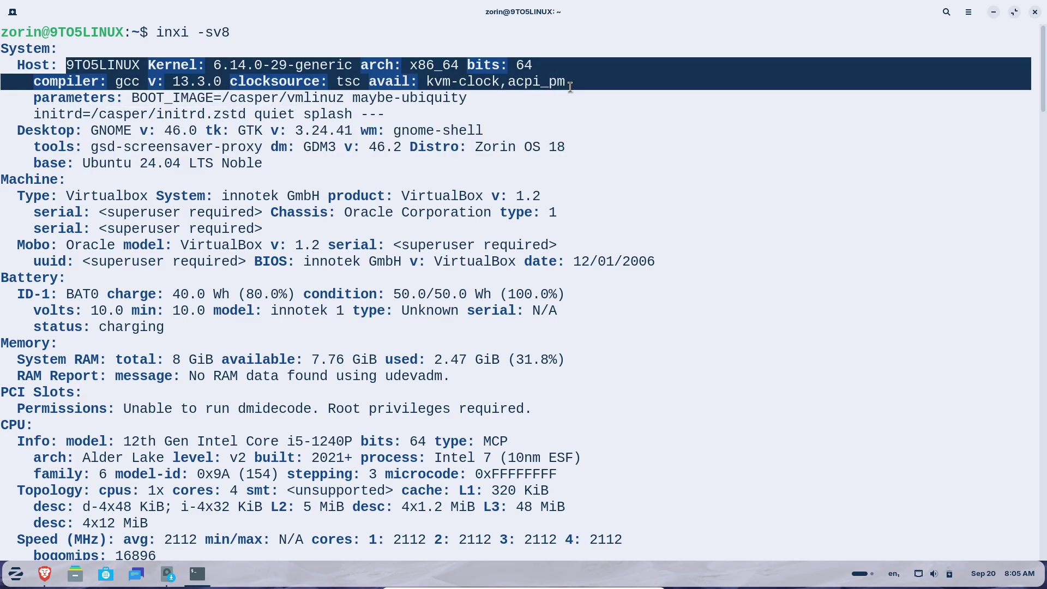
- View the terminal's About information, dismiss it and close the terminal
left_click(969, 12)
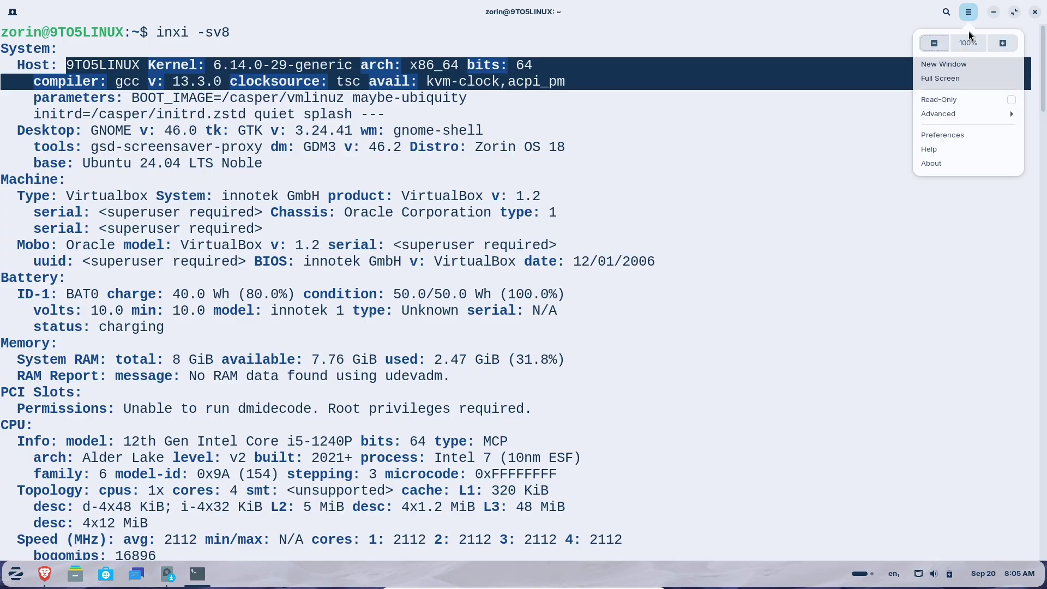
left_click(933, 165)
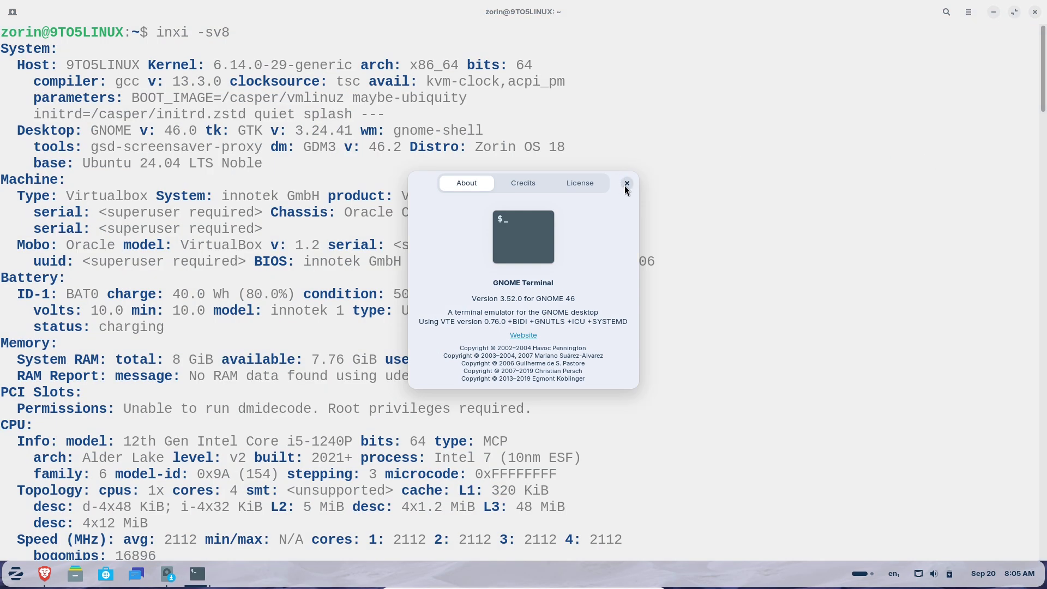
left_click(626, 184)
left_click(1032, 13)
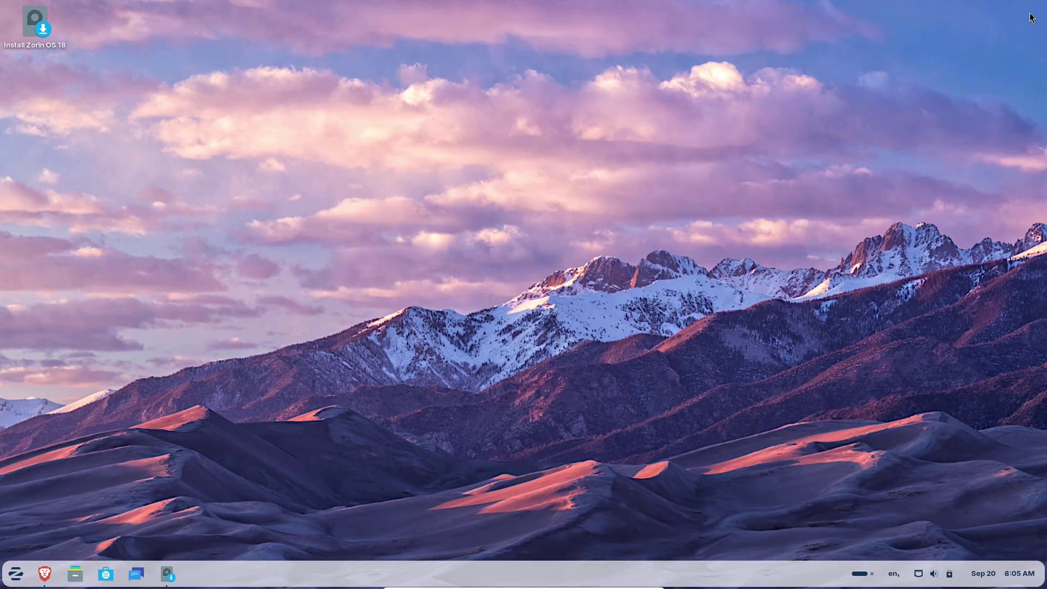
- Choose English as the language in the Zorin OS installer and proceed to the keyboard layout page
left_click(167, 574)
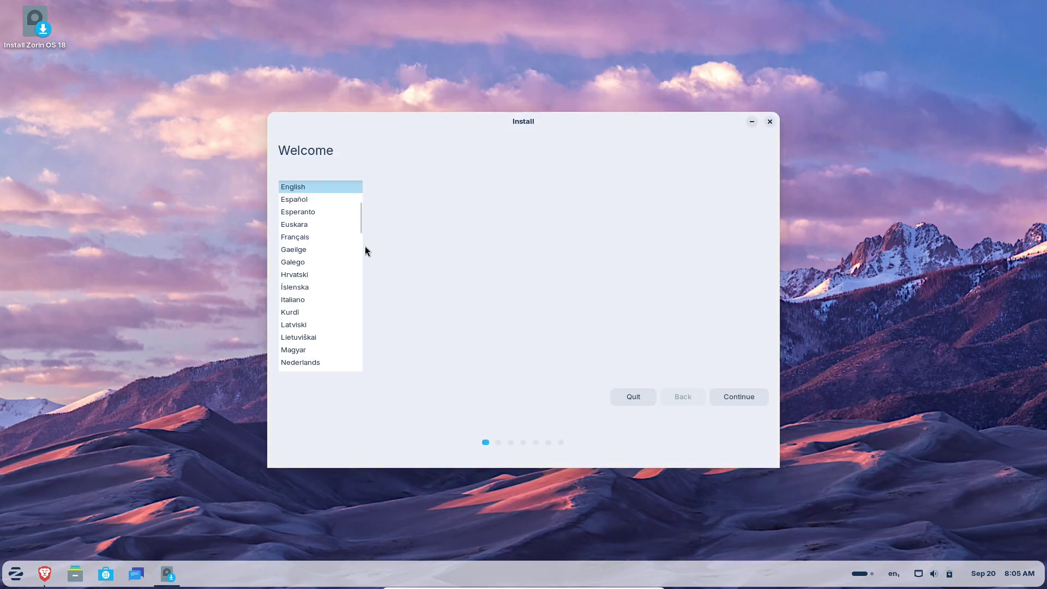
left_click_drag(359, 217, 361, 185)
left_click(733, 394)
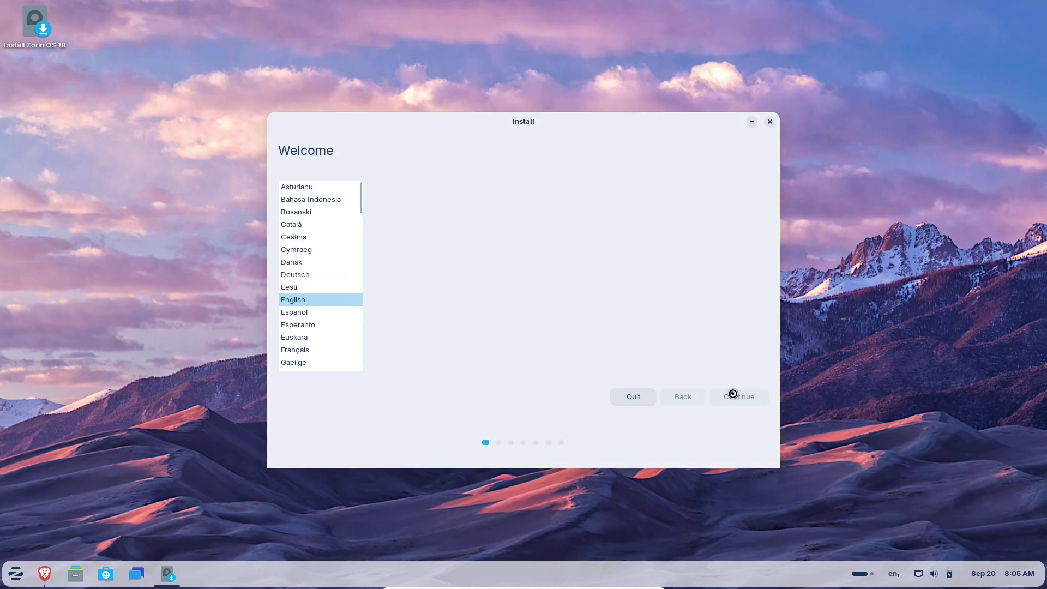
left_click(871, 573)
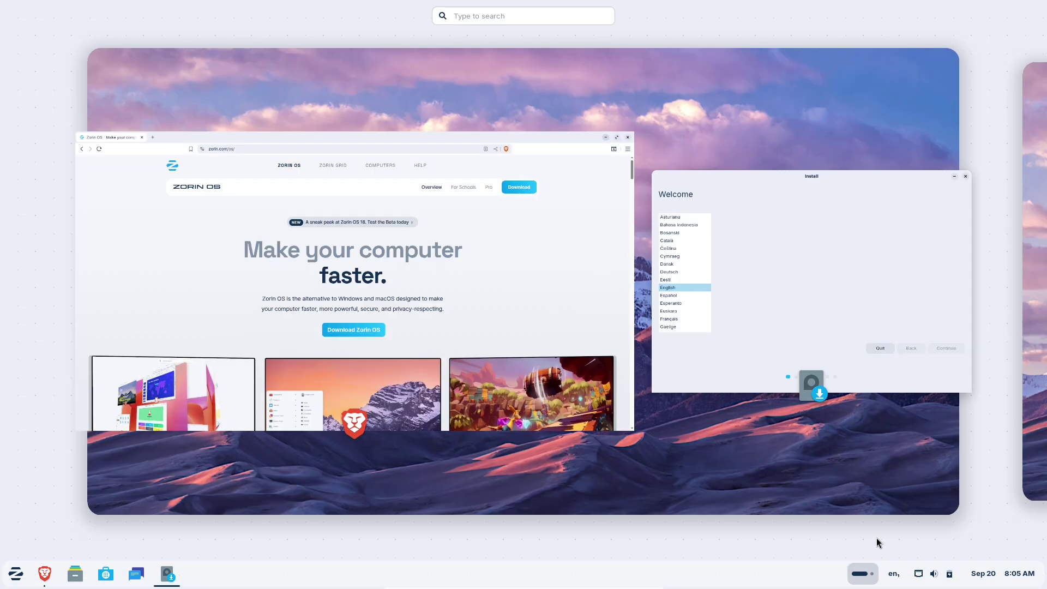
left_click(869, 576)
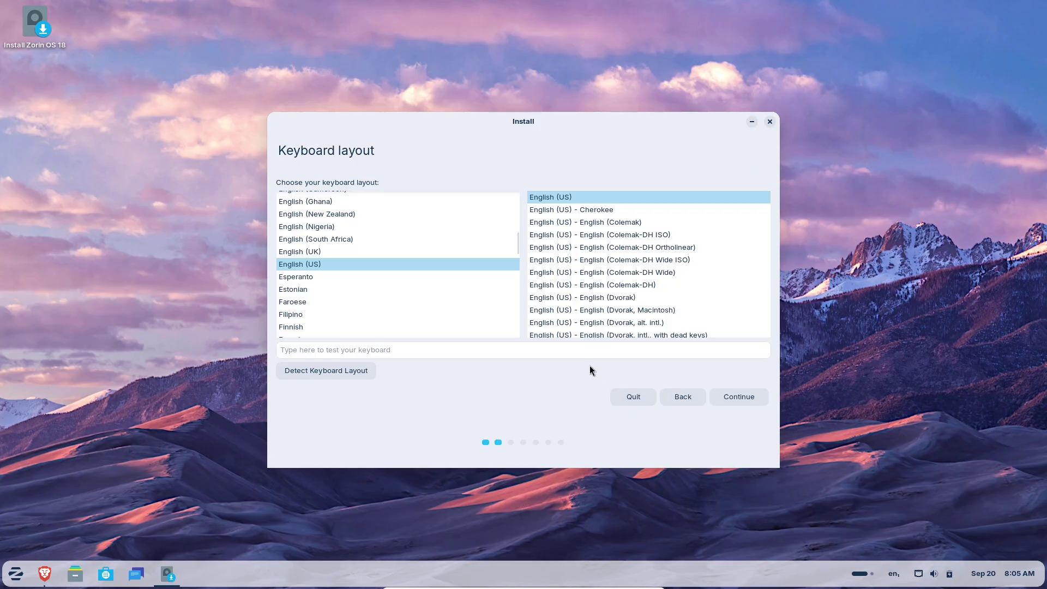
- Switch to the Brave browser and open the Zorin OS 18 Beta sneak peek announcement
left_click(866, 573)
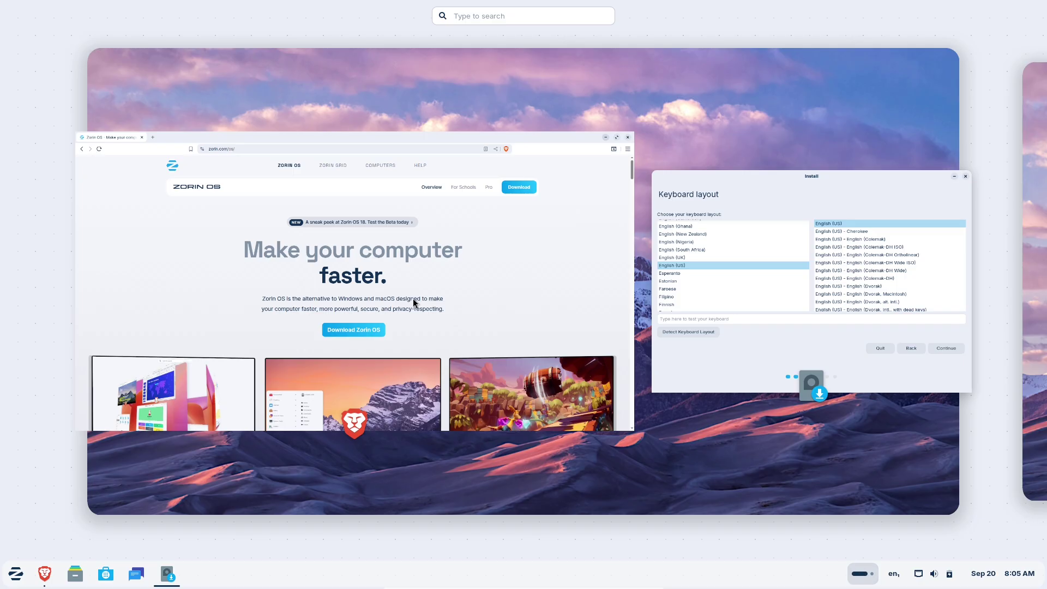
left_click(410, 301)
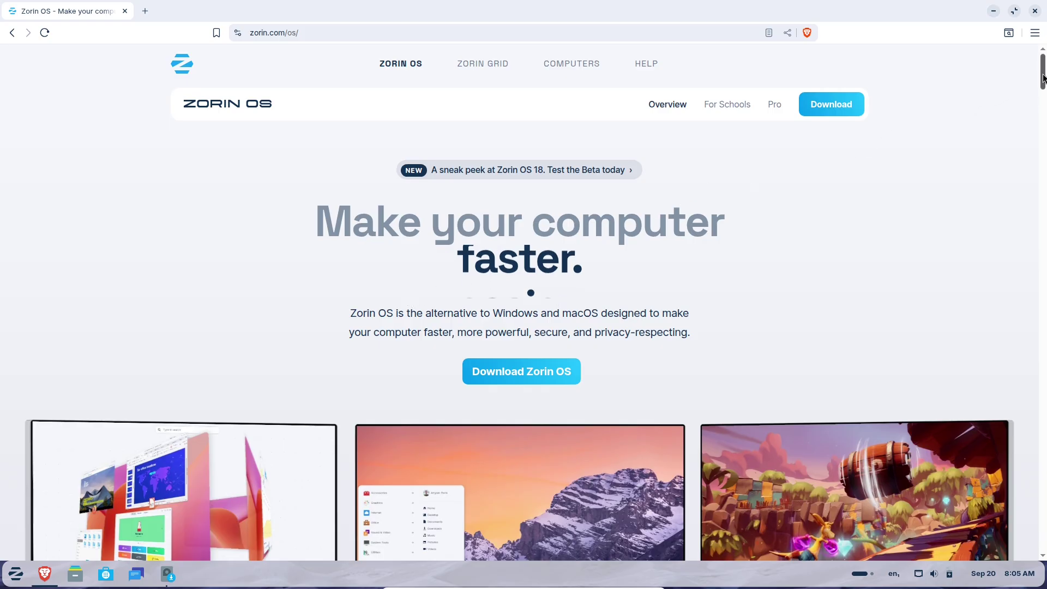
left_click(547, 173)
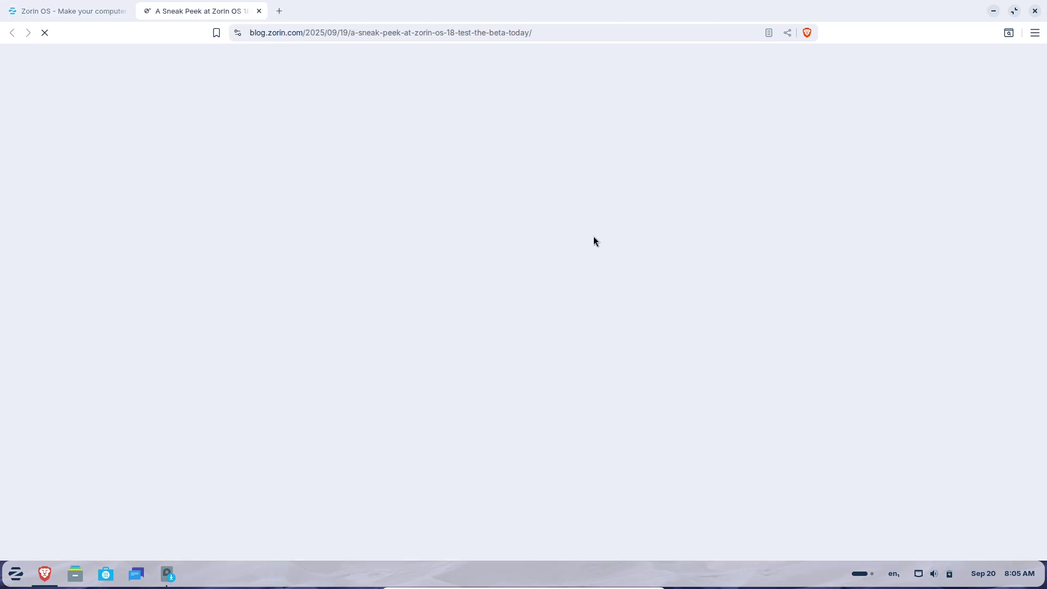
- View Brave's version on its About page and close that page
left_click(1035, 33)
mouse_move(876, 392)
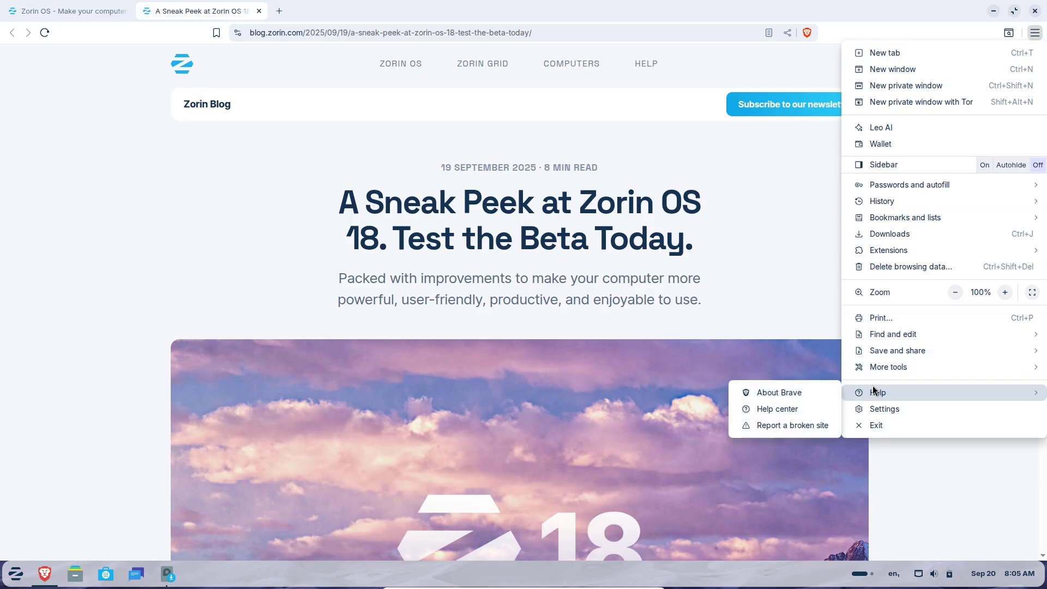
left_click(807, 387)
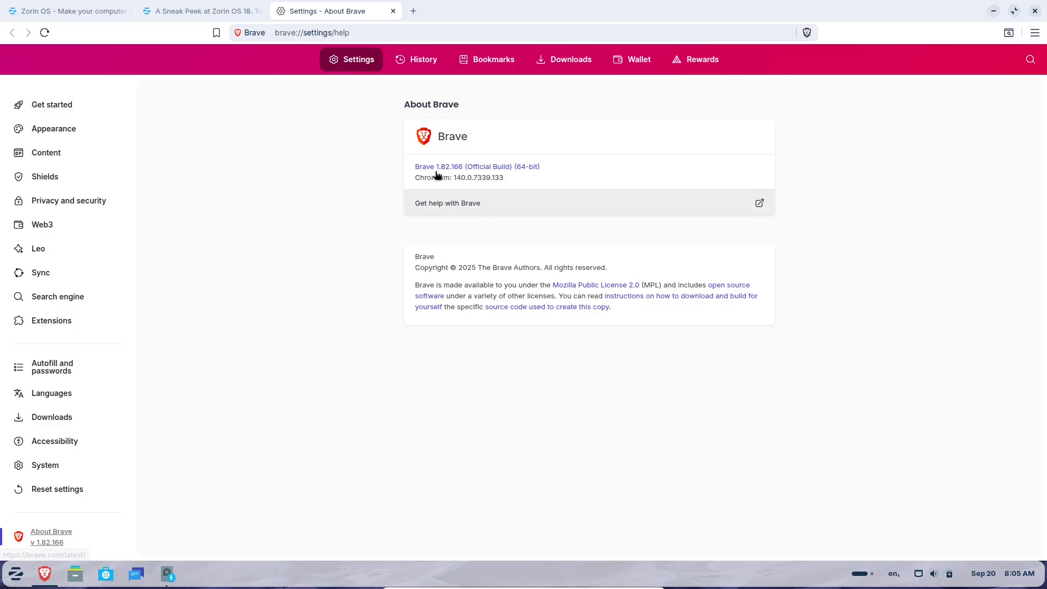
left_click(392, 10)
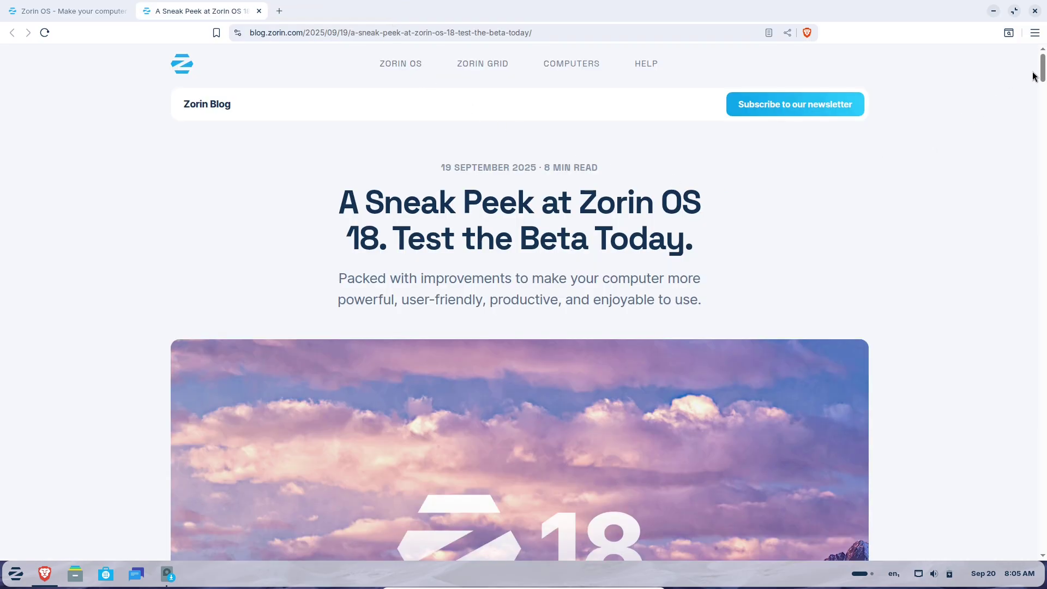
- Read the article down to the start menu image, and open Zorin Appearance to examine the available desktop layouts
left_click_drag(1042, 71, 1043, 154)
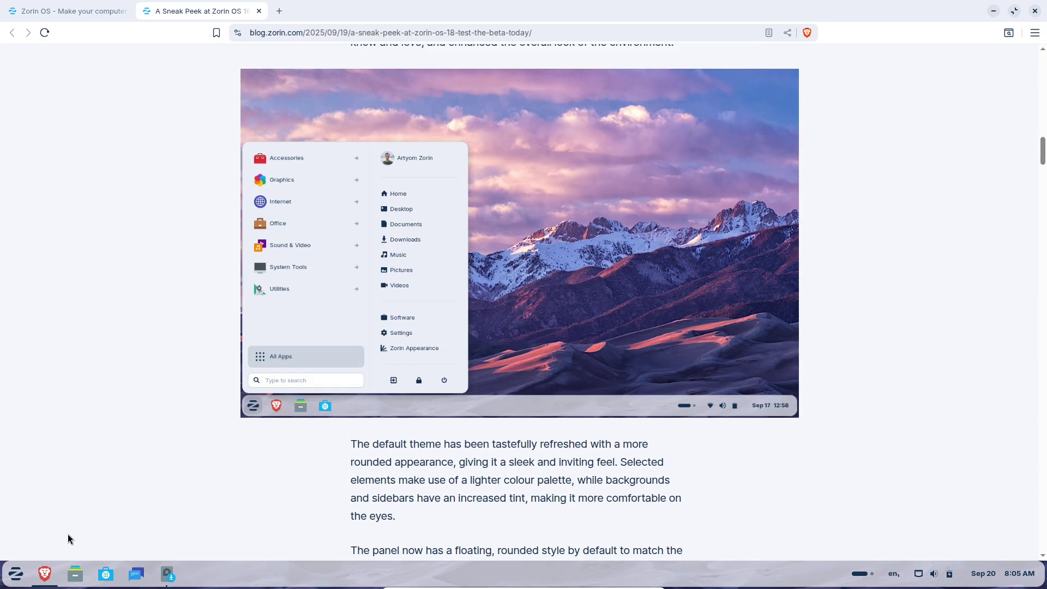
left_click(16, 574)
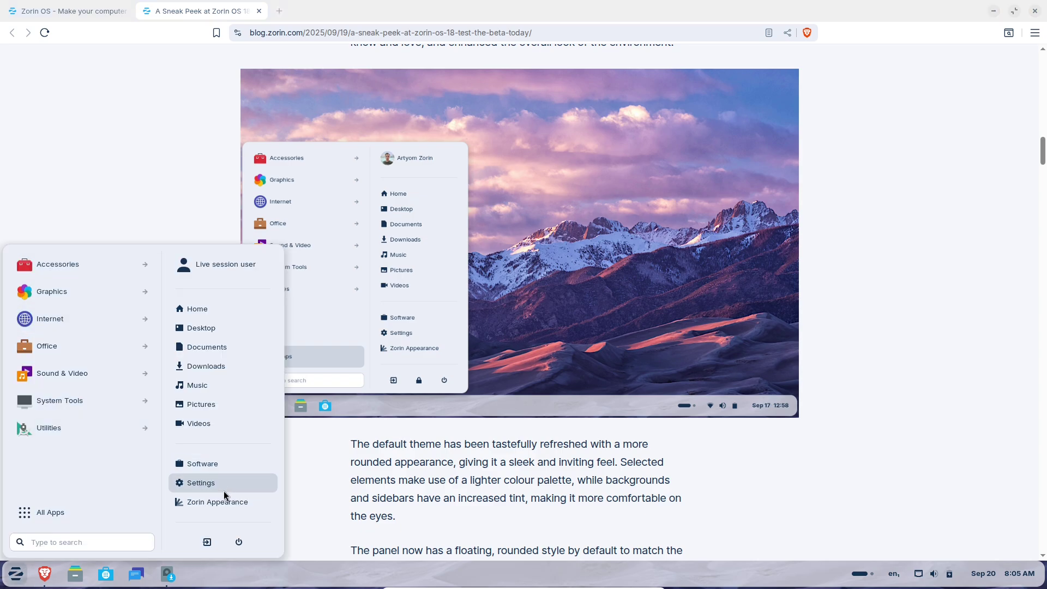
left_click(200, 503)
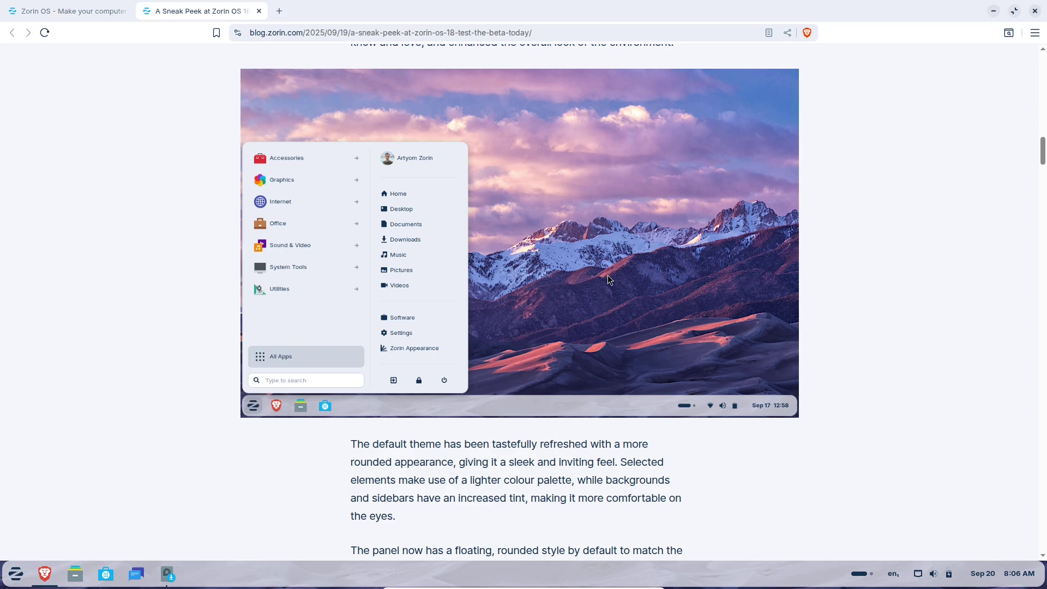
scroll(723, 200, "down", 3)
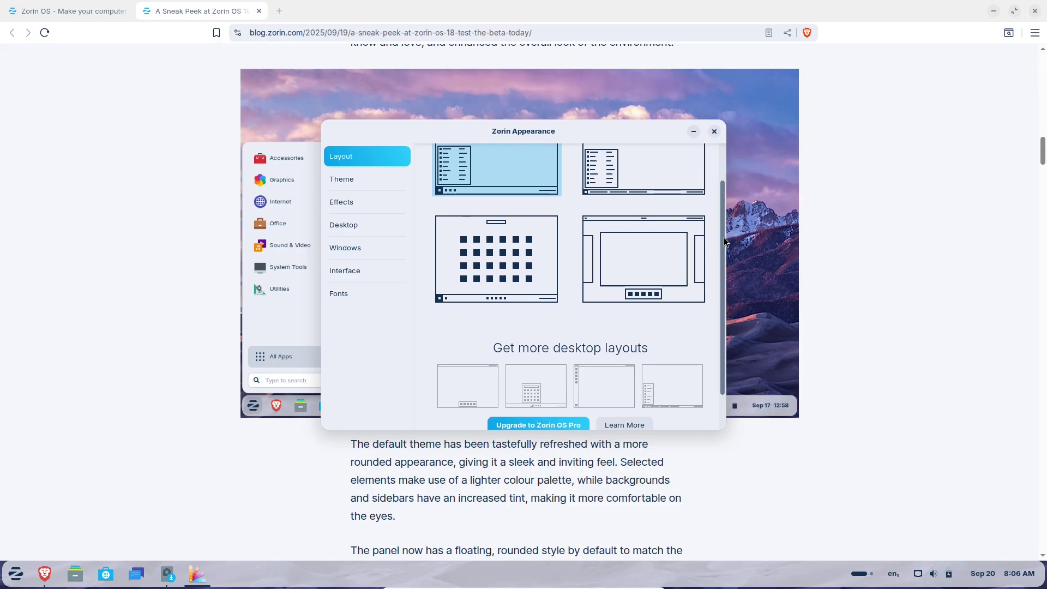
scroll(718, 169, "up", 3)
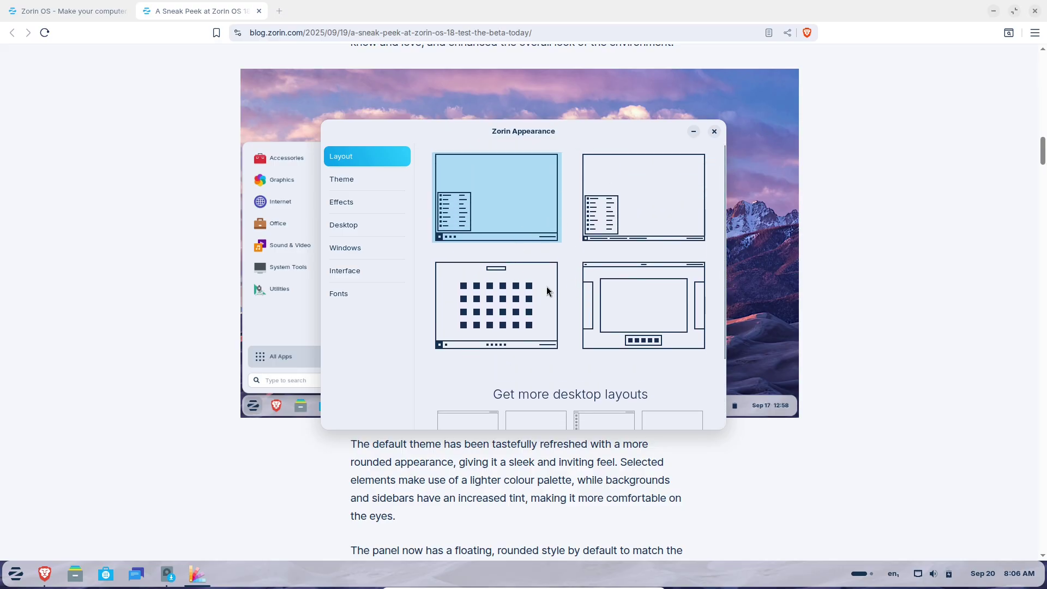
- Examine the Theme, Effects, Interface, Taskbar and Fonts settings in Zorin Appearance, and close it
left_click(360, 181)
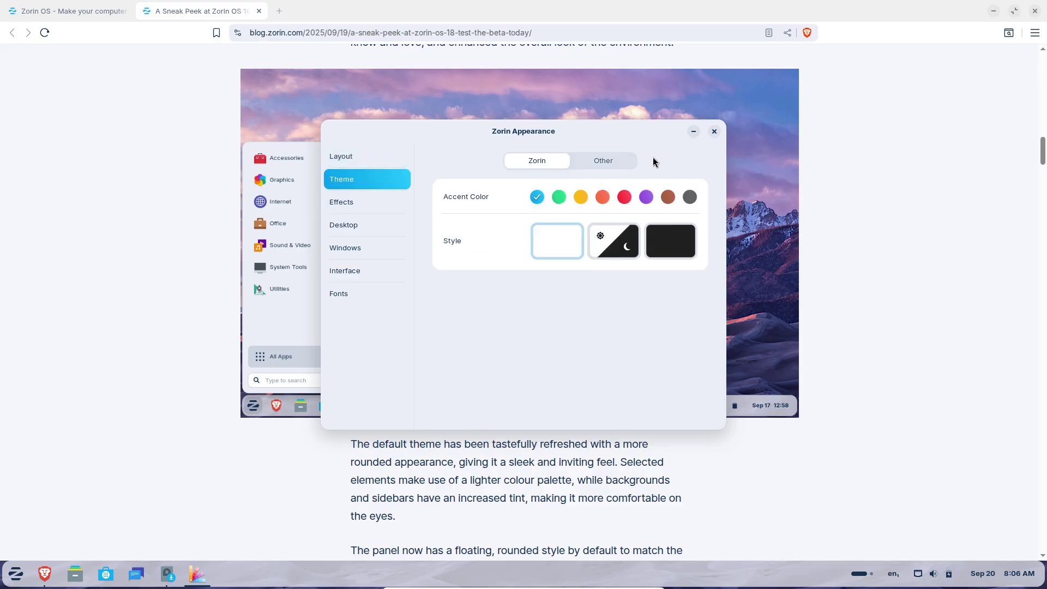
left_click(587, 167)
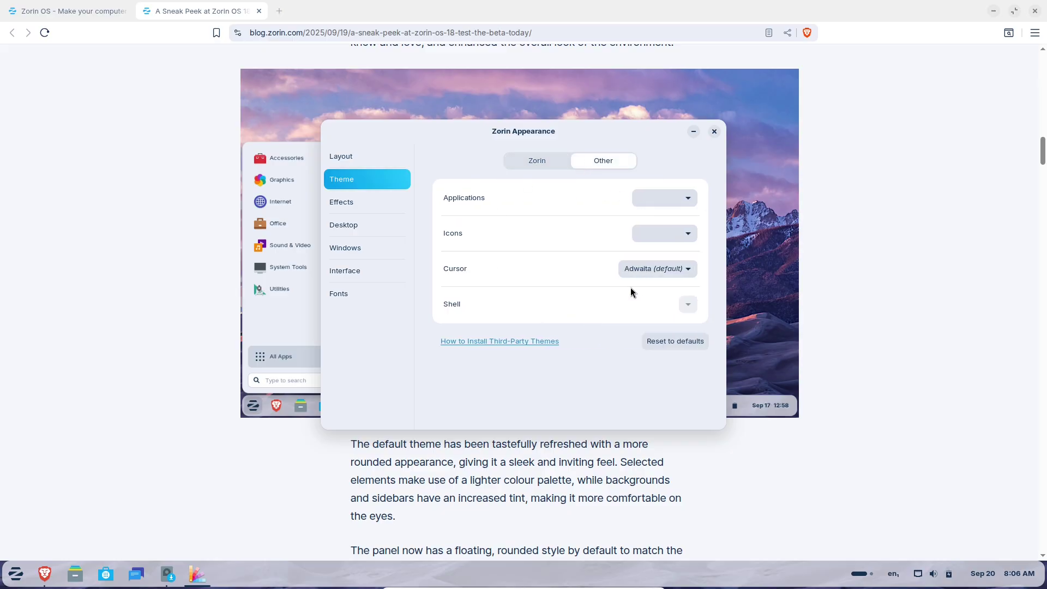
left_click(394, 209)
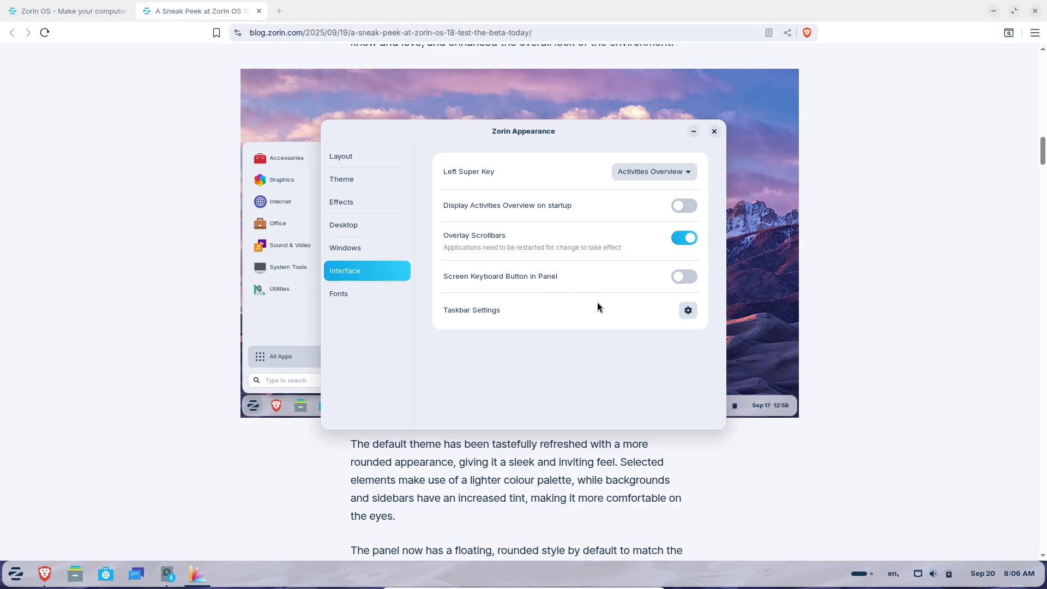
left_click(682, 309)
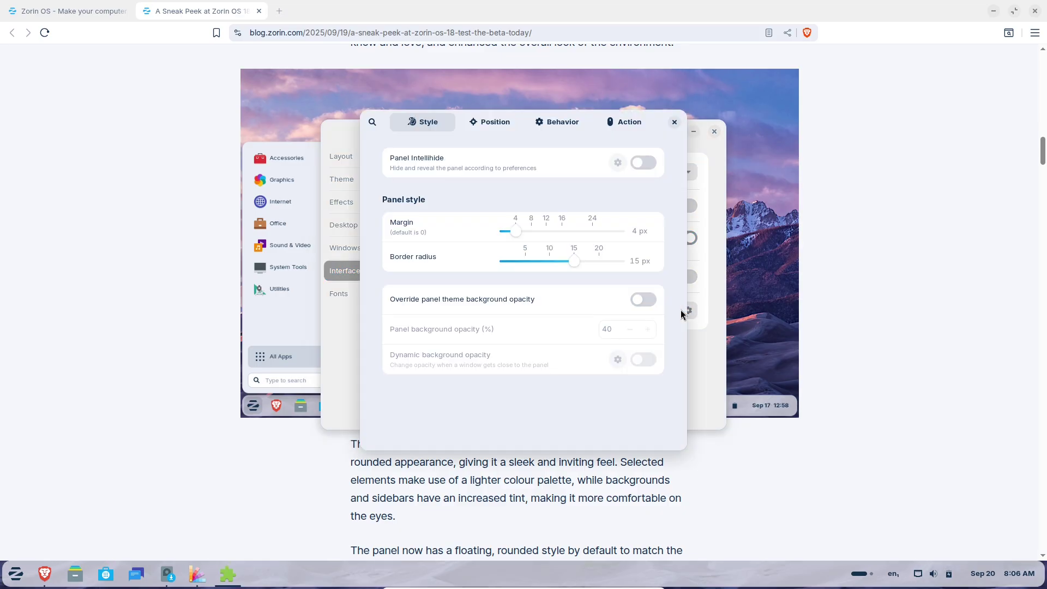
left_click(490, 126)
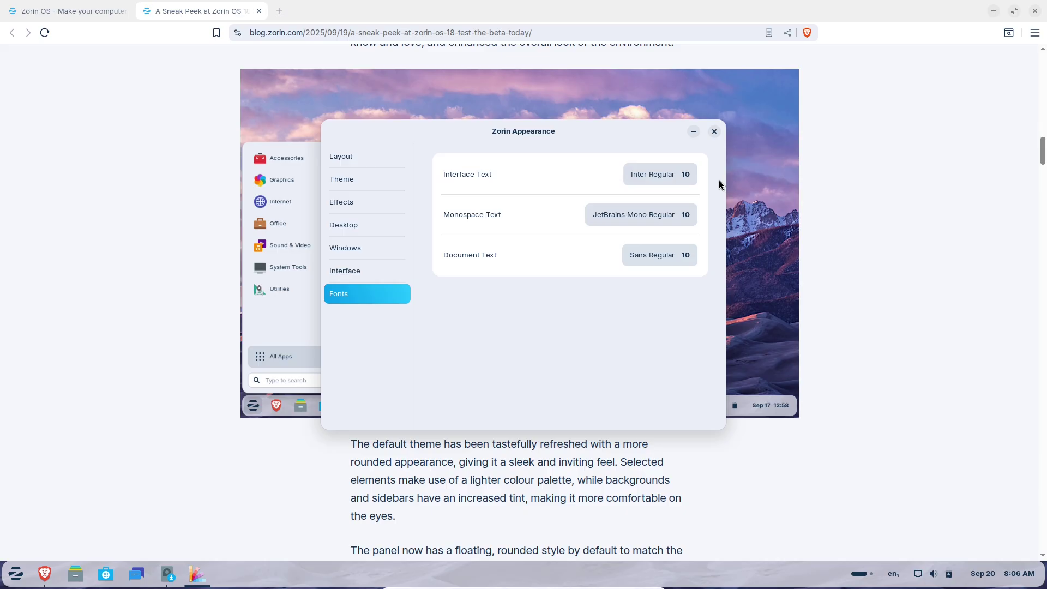
left_click(715, 132)
- Read the article's panel section, view the activities overview, and read on to the list of app improvements
mouse_move(1042, 162)
left_mouse_down()
mouse_move(1043, 187)
mouse_move(1044, 173)
left_mouse_up()
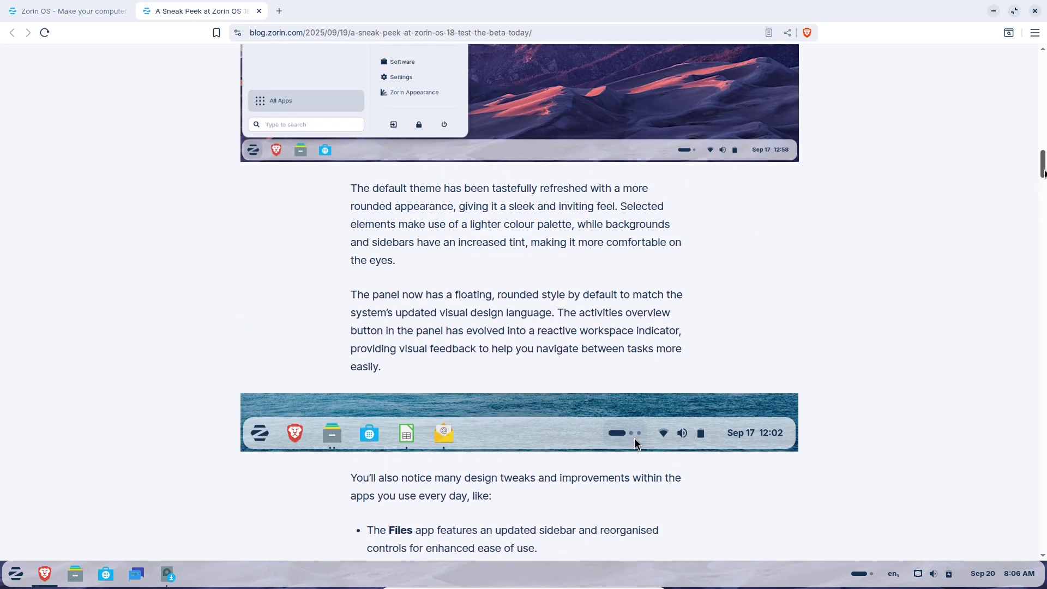
left_click(870, 574)
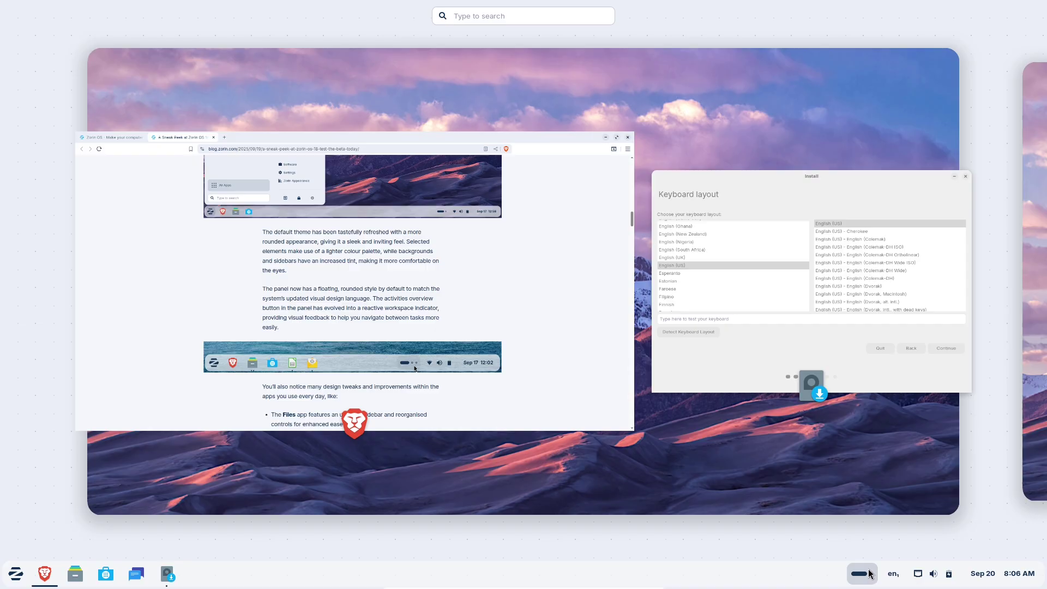
left_click(493, 366)
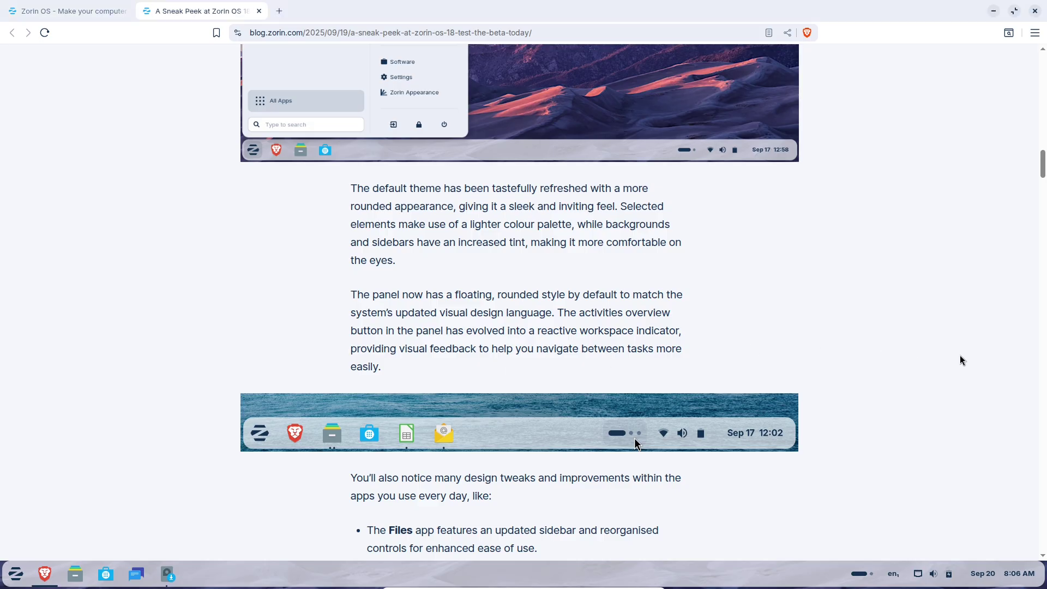
scroll(960, 196, "down", 5)
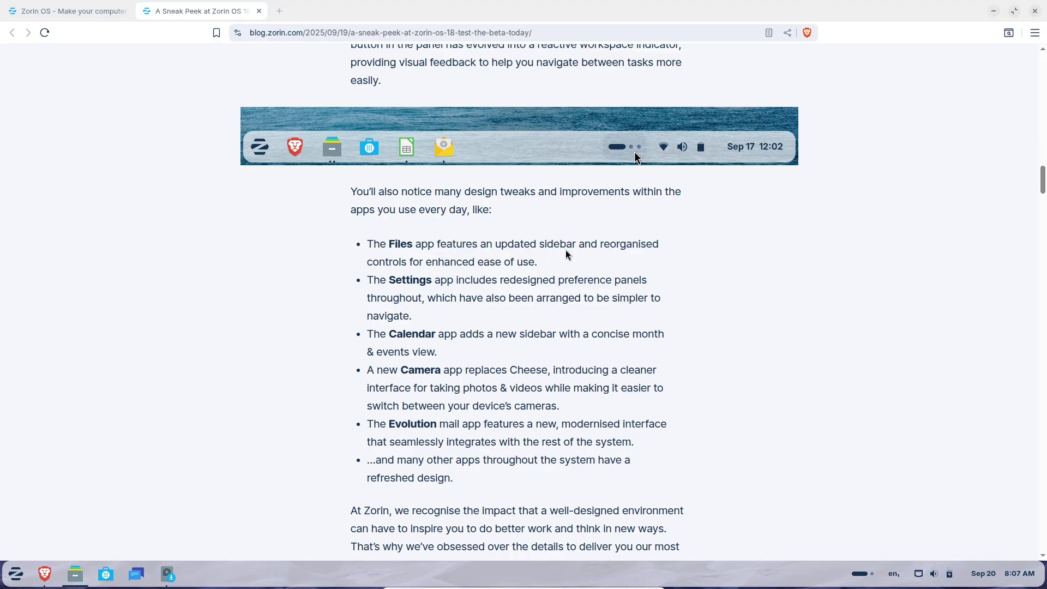
- Open the Files app at the Home folder and view its version in the About Files dialog
left_click(731, 143)
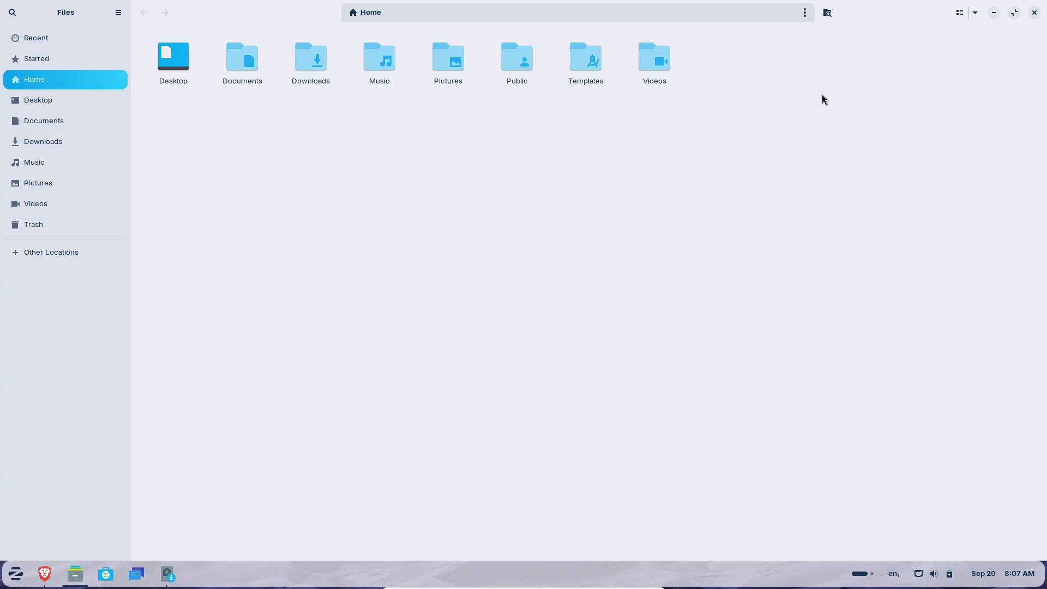
left_click(961, 13)
left_click(967, 17)
left_click(118, 12)
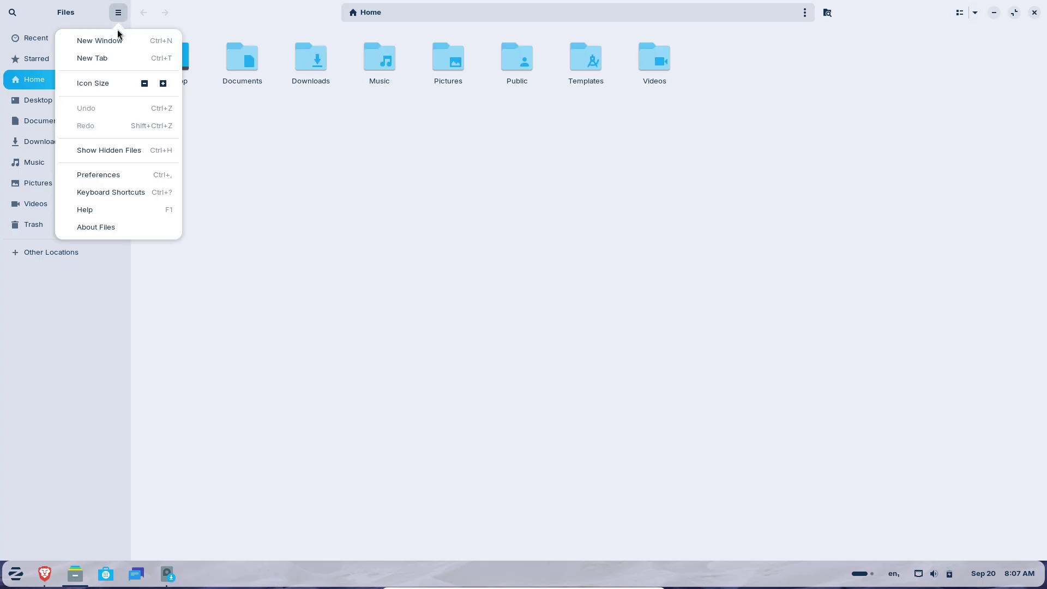
left_click(120, 224)
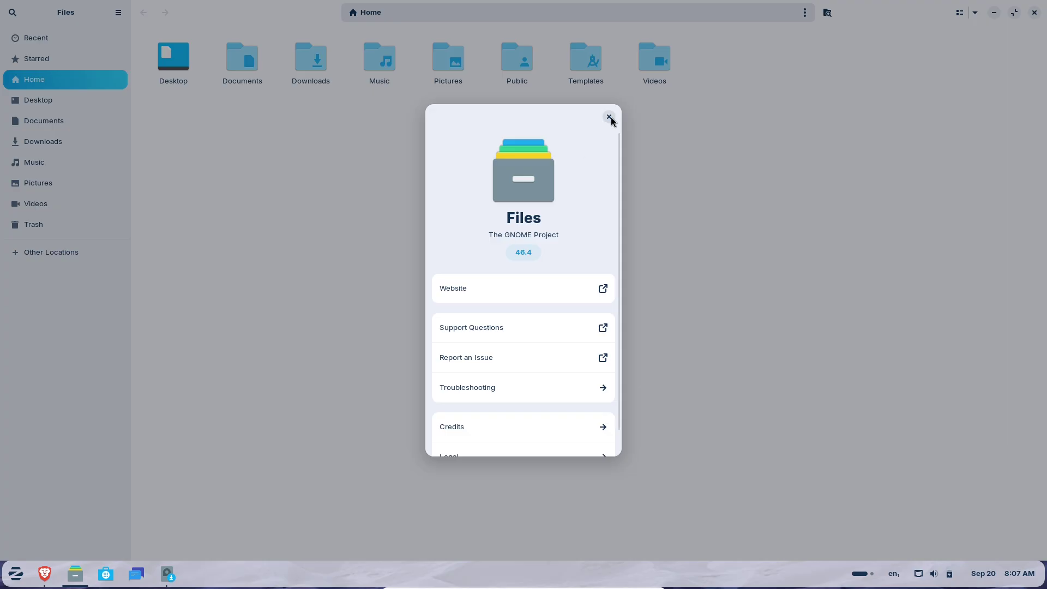
left_click(609, 117)
- Tile the Files window into the middle column of the three-column layout, and close it
right_click(111, 9)
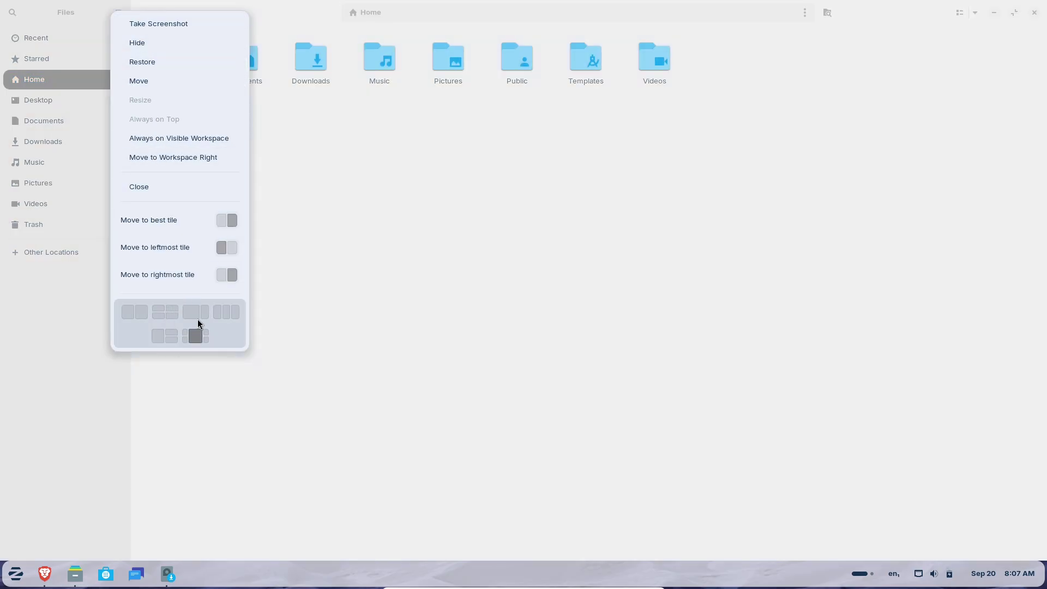
left_click(226, 311)
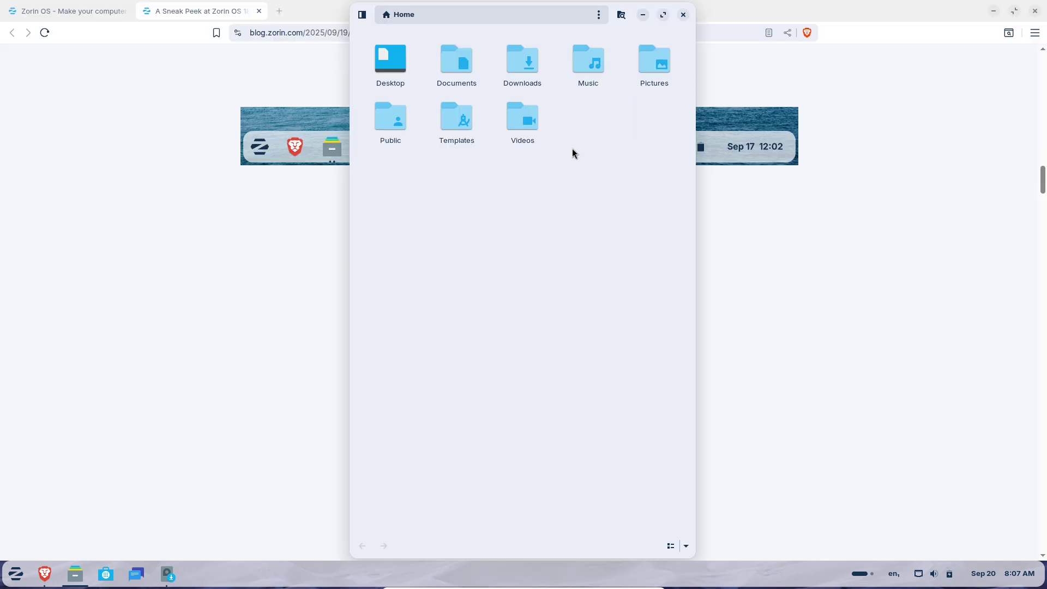
left_click(682, 18)
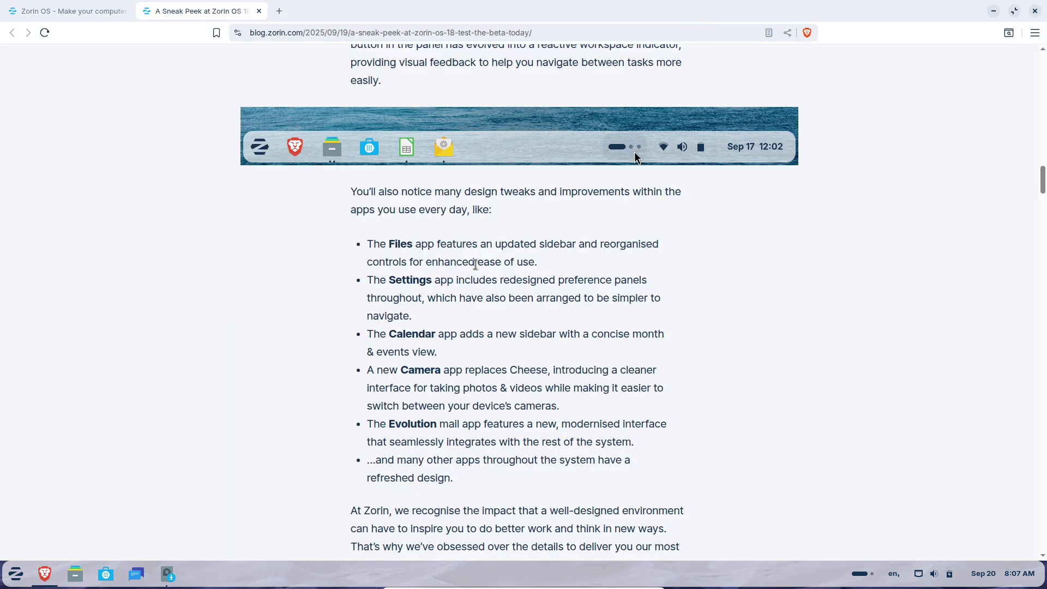
- Open the system Settings and set the island picture as the desktop background on the Appearance page
left_click(15, 574)
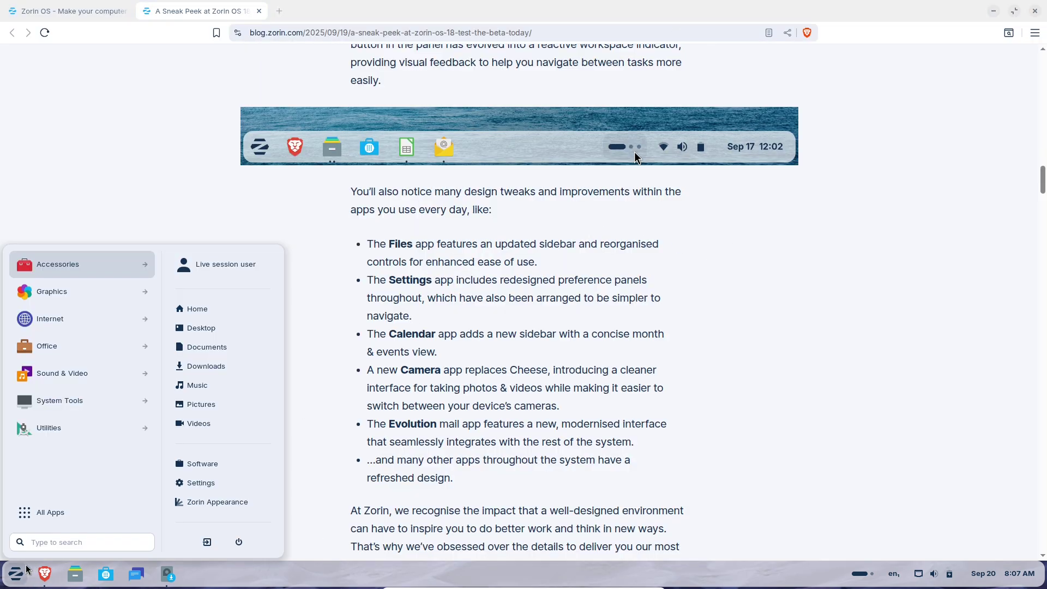
left_click(205, 488)
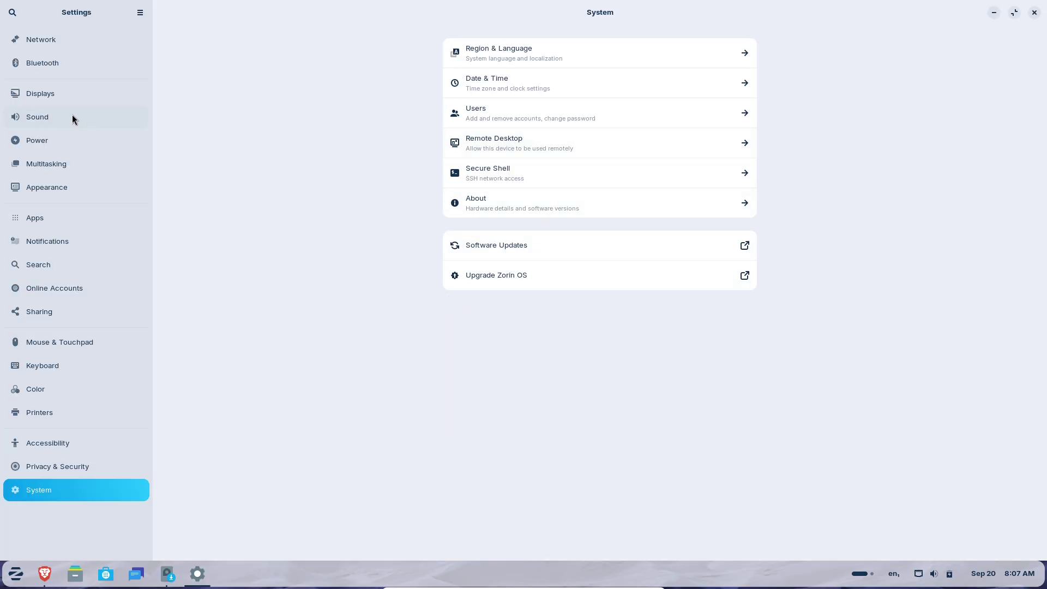
left_click(50, 185)
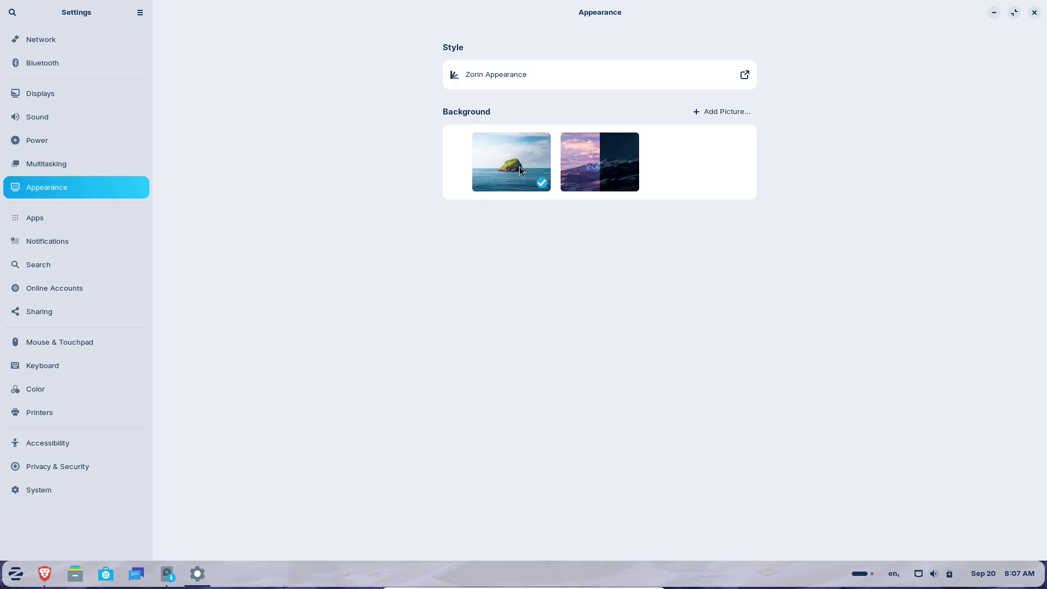
- View the Power and Multitasking settings, and return to the Appearance page
left_click(77, 141)
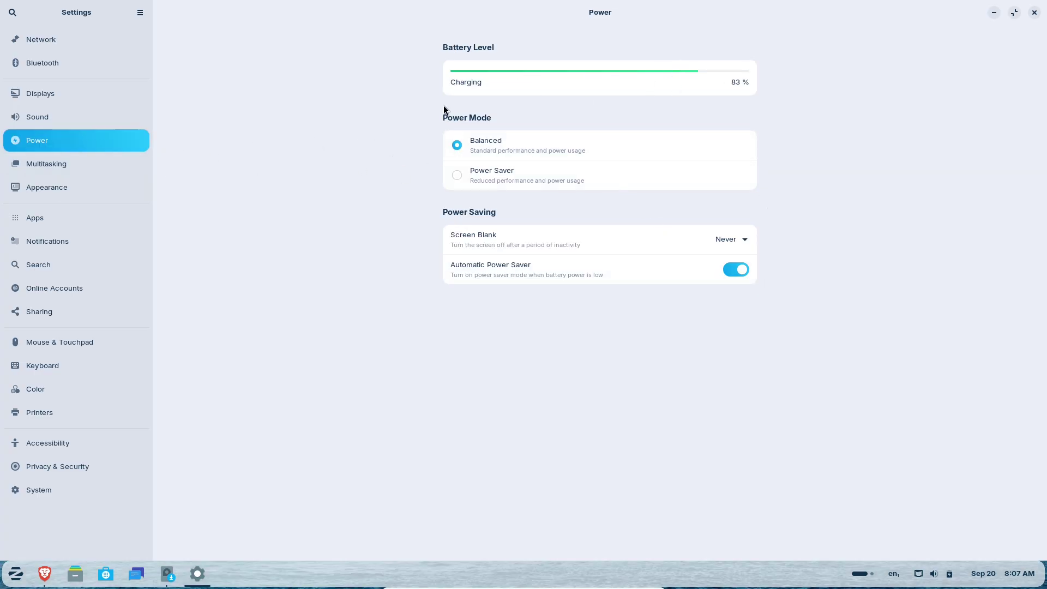
left_click(74, 165)
left_click(75, 184)
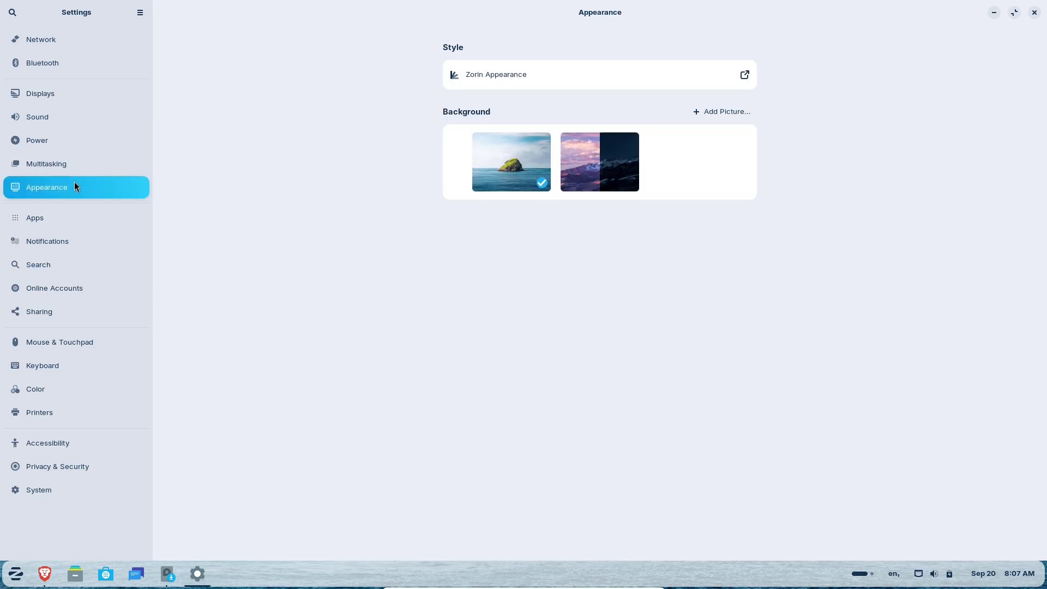
- Restore the Settings and browser windows to a smaller size, and set the purple light/dark mountain picture as the background
left_click(1014, 12)
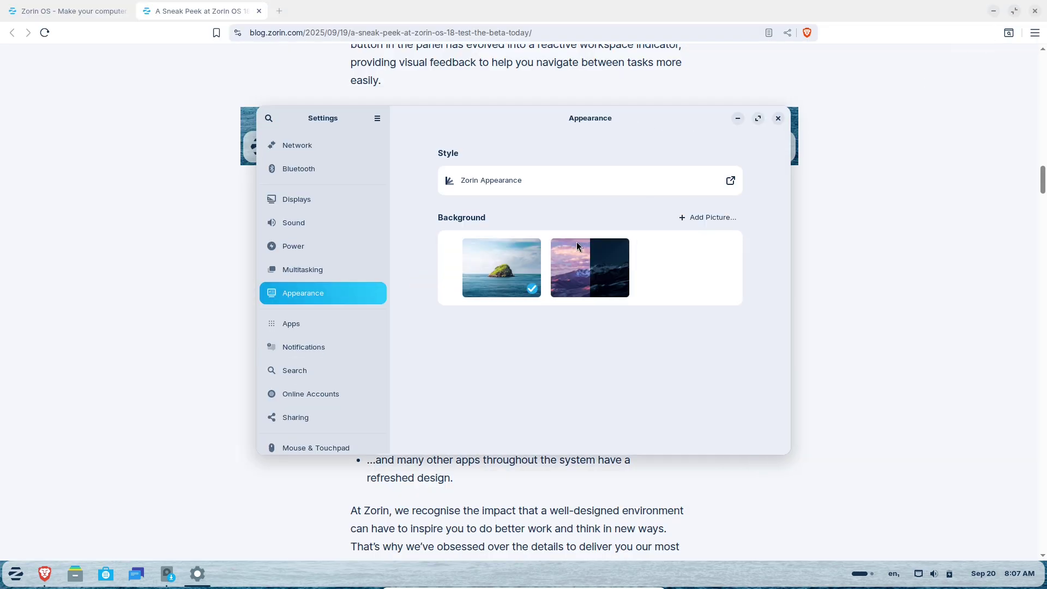
left_click(1014, 12)
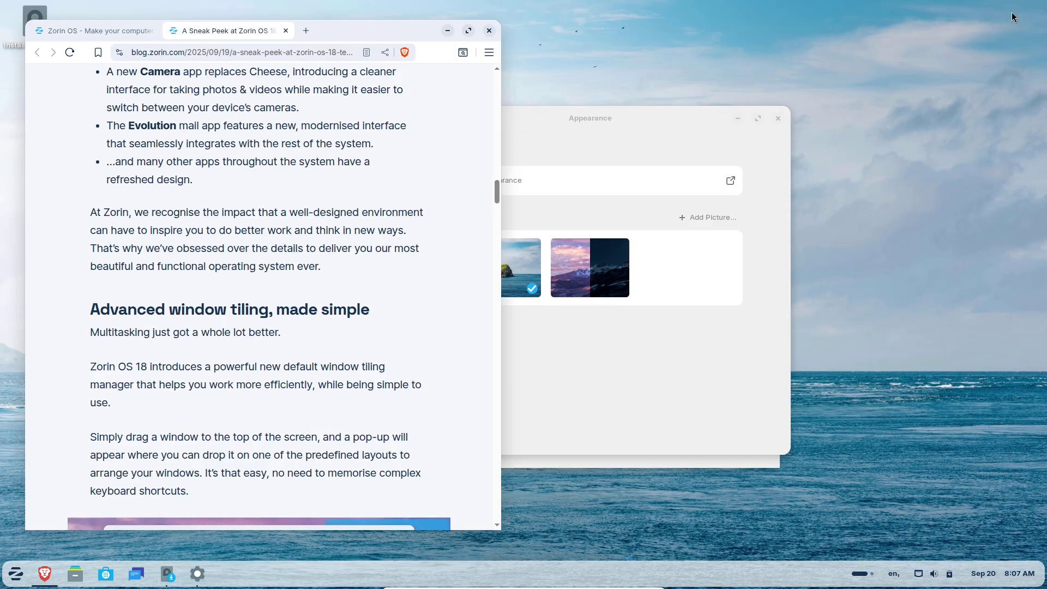
left_click(587, 245)
left_click(584, 262)
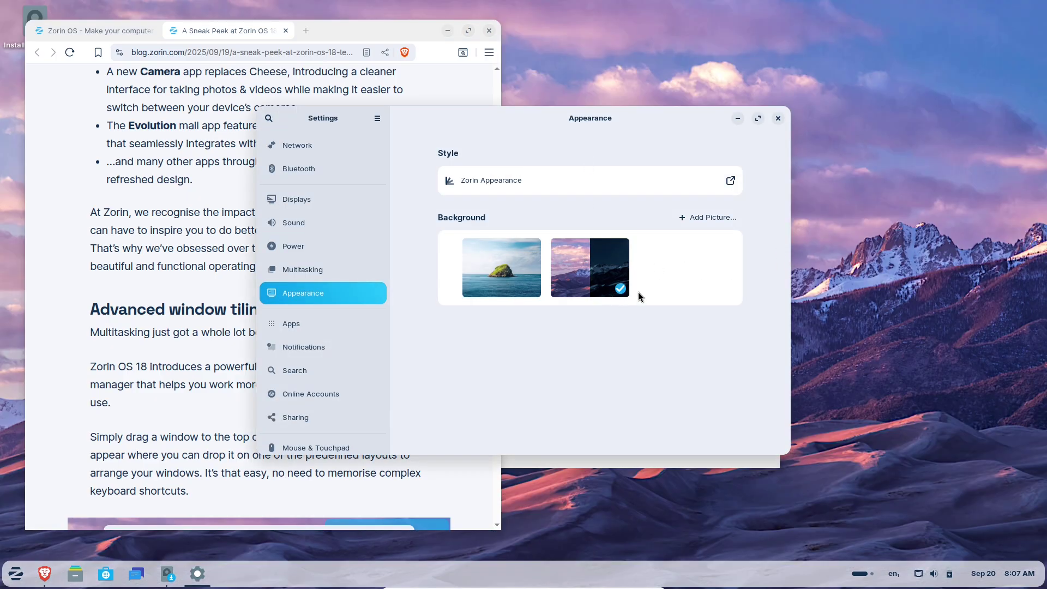
- View the calendar and notifications, and turn Dark Style on and off again in the quick settings
left_click(1003, 573)
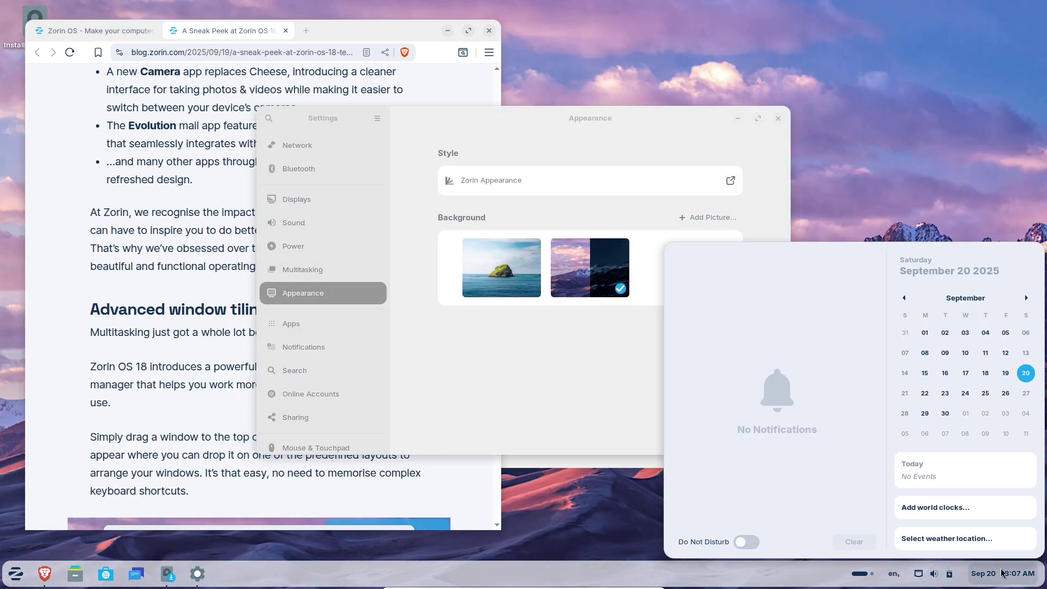
left_click(1003, 573)
left_click(934, 574)
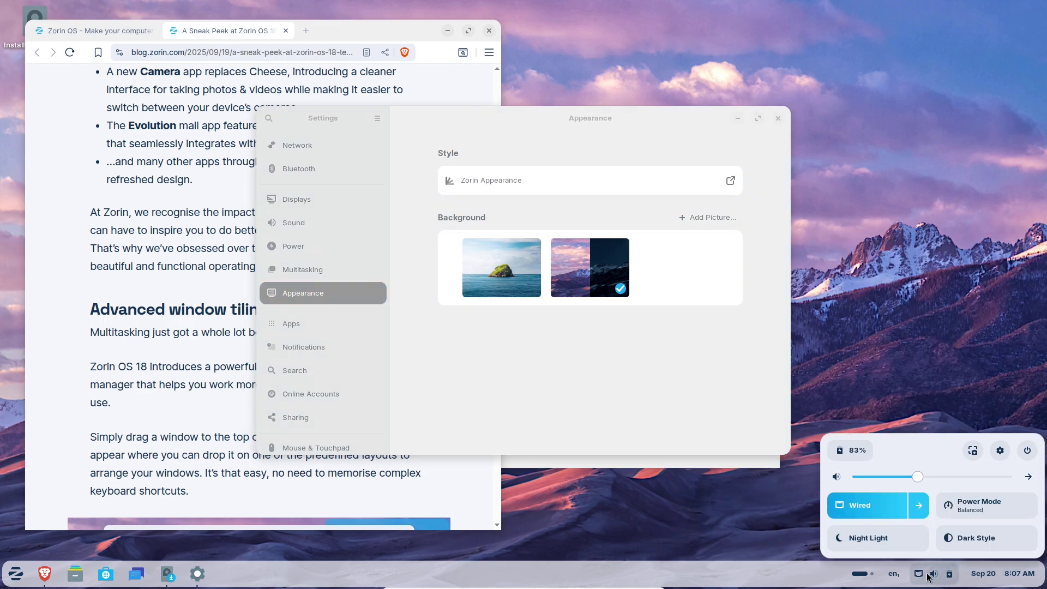
left_click(957, 542)
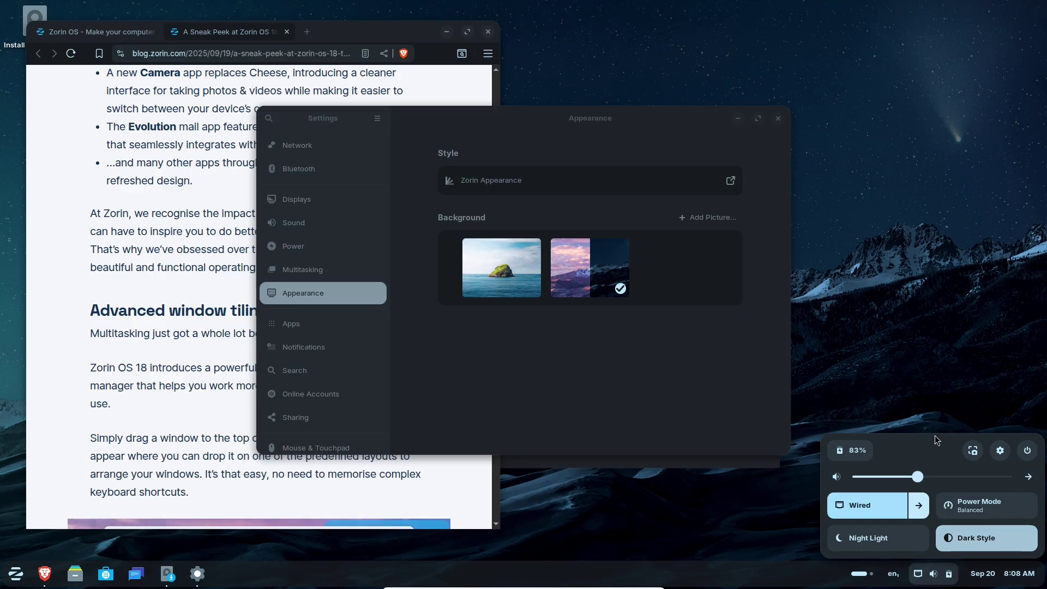
left_click(987, 538)
left_click(1002, 574)
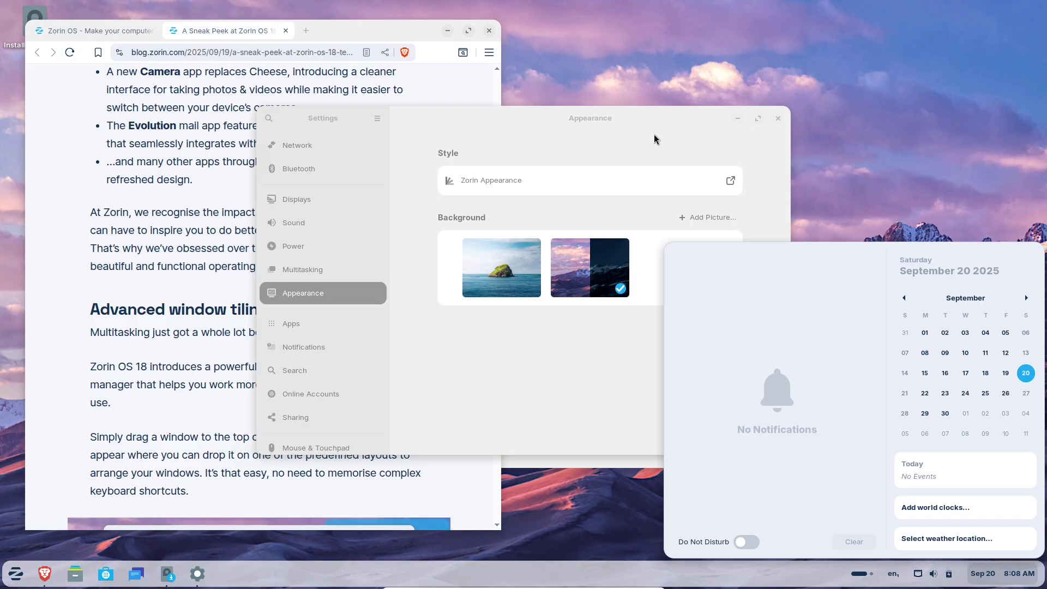
left_click(753, 119)
- Maximize Settings, view the Multitasking and Privacy & Security pages, and close Settings
left_click(758, 118)
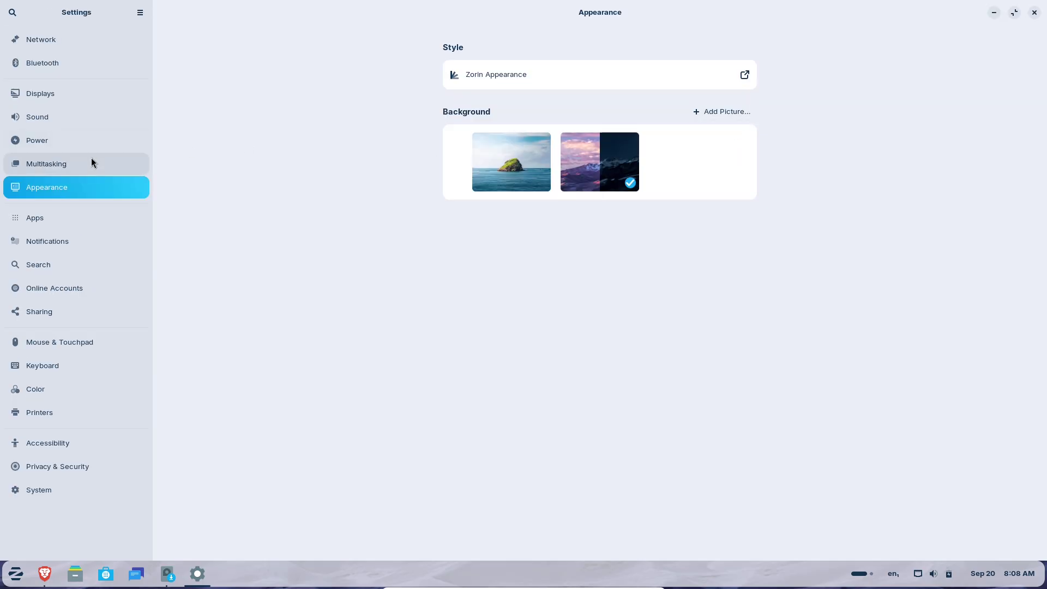
left_click(91, 163)
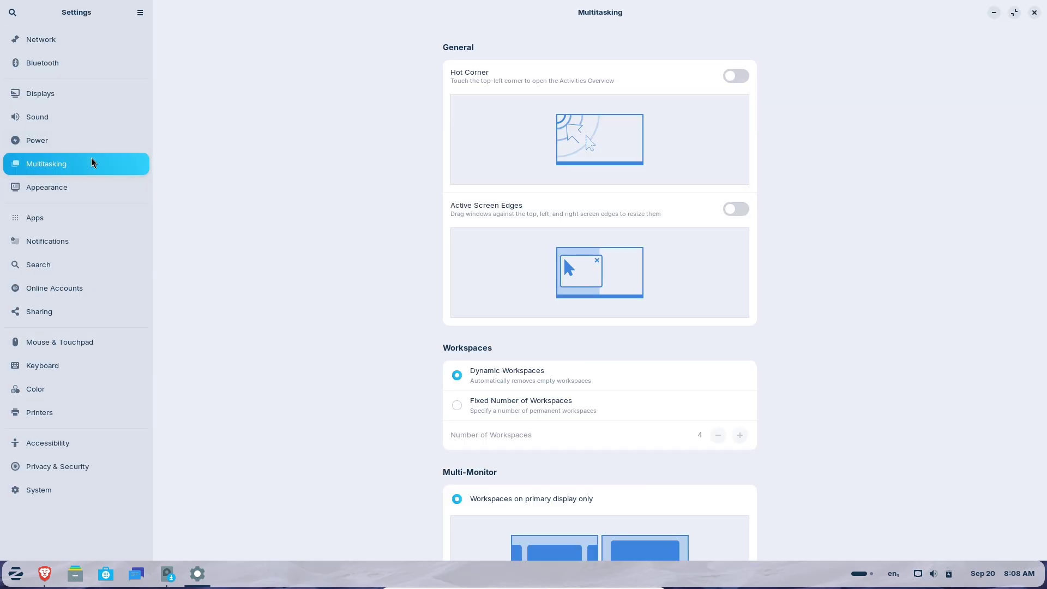
left_click(95, 482)
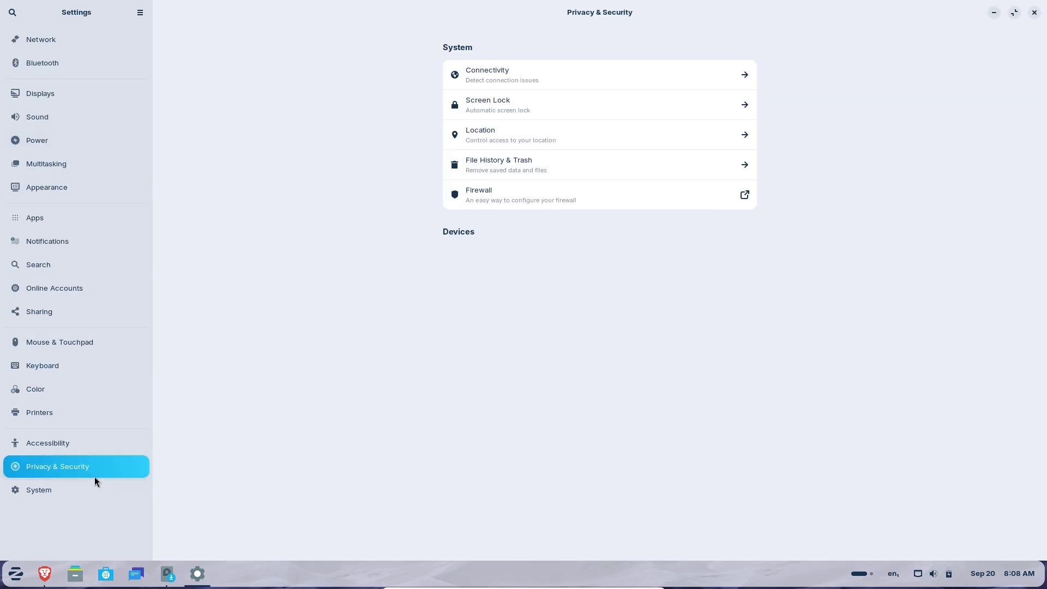
left_click(1034, 12)
- Maximize the browser window and read the article's app list, highlighting the word Camera
left_click(471, 34)
double_click(470, 34)
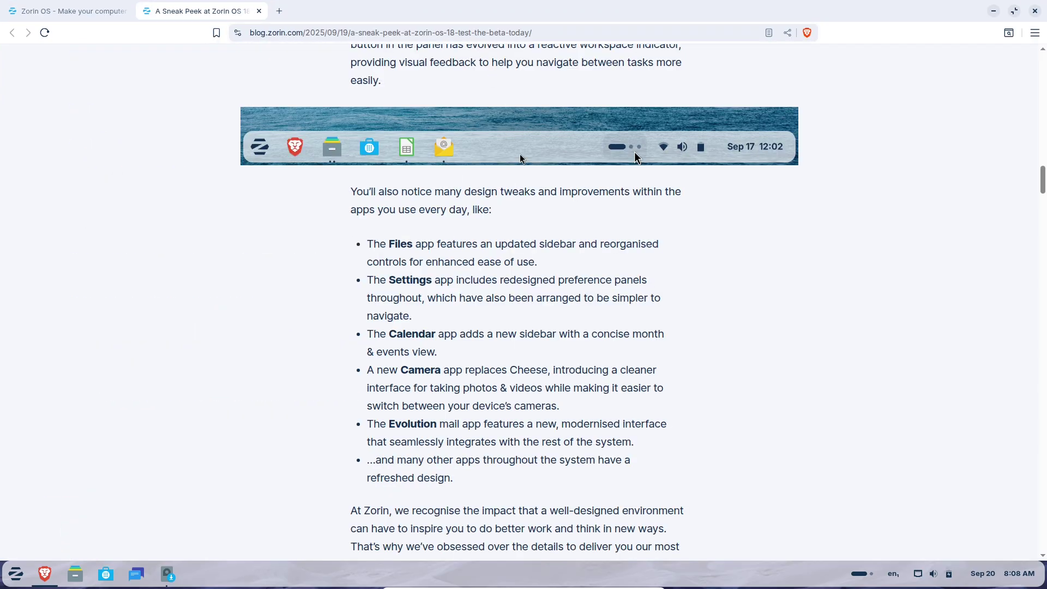
scroll(392, 277, "down", 3)
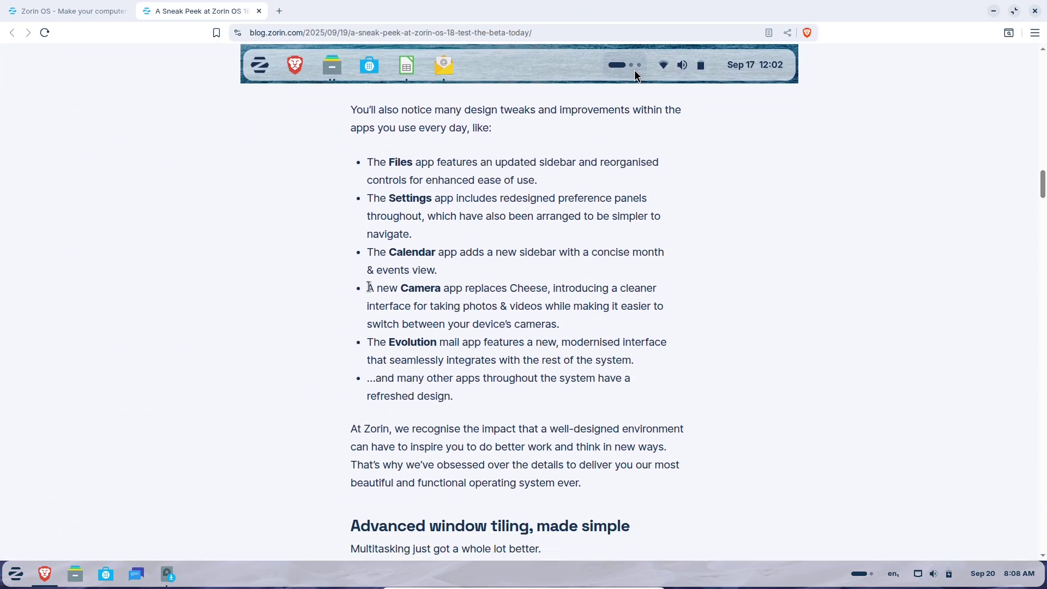
left_click_drag(400, 288, 449, 289)
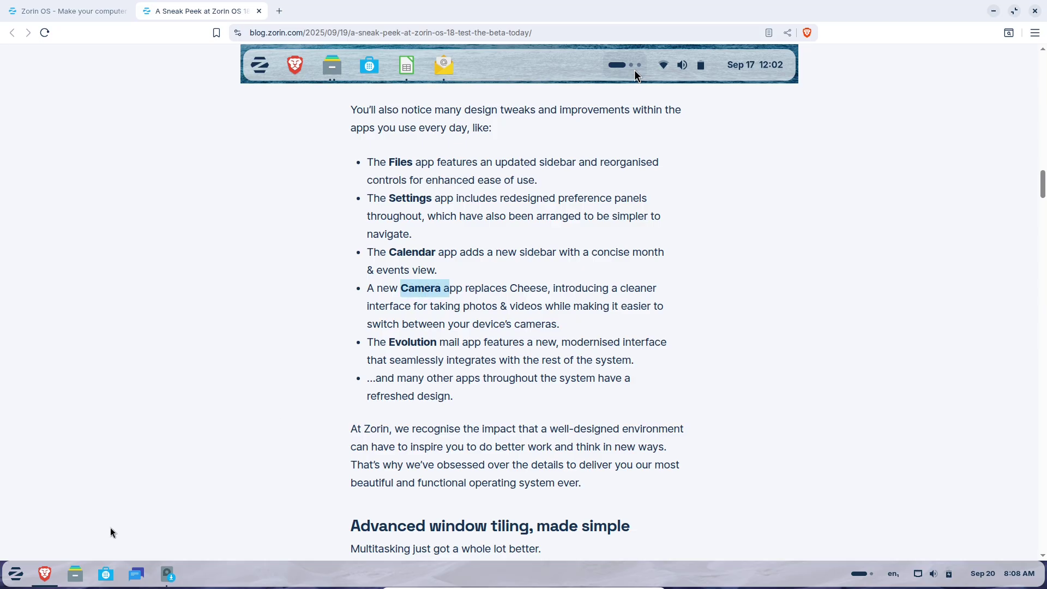
- Search the start menu for the Camera app and open it
left_click(26, 577)
type("ca")
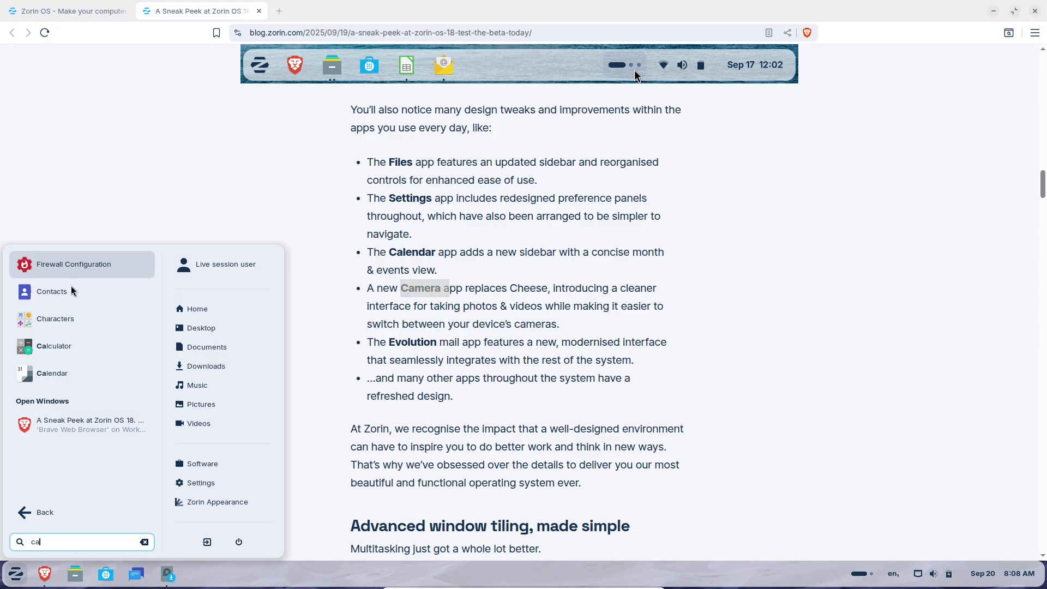
left_click(84, 322)
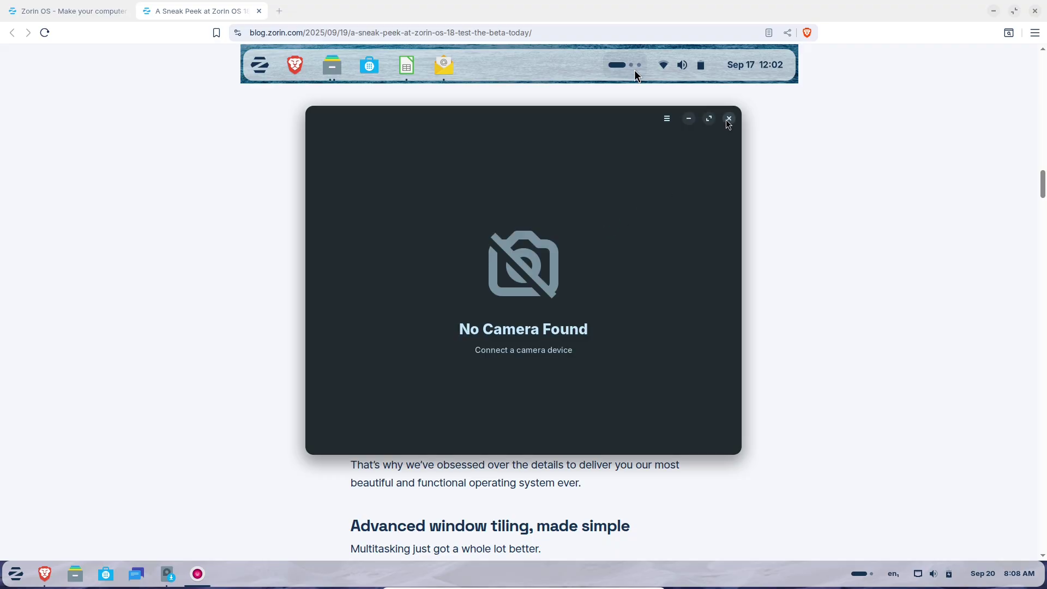
- Search the start menu for Evolution, open it, and bring its window to the front
left_click(18, 575)
type("evo")
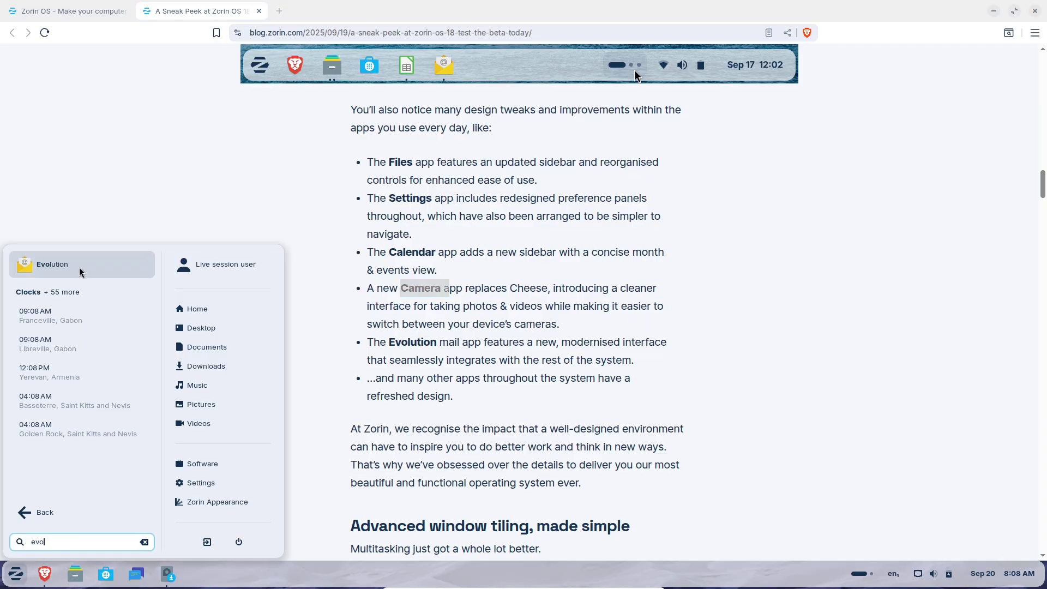
left_click(81, 268)
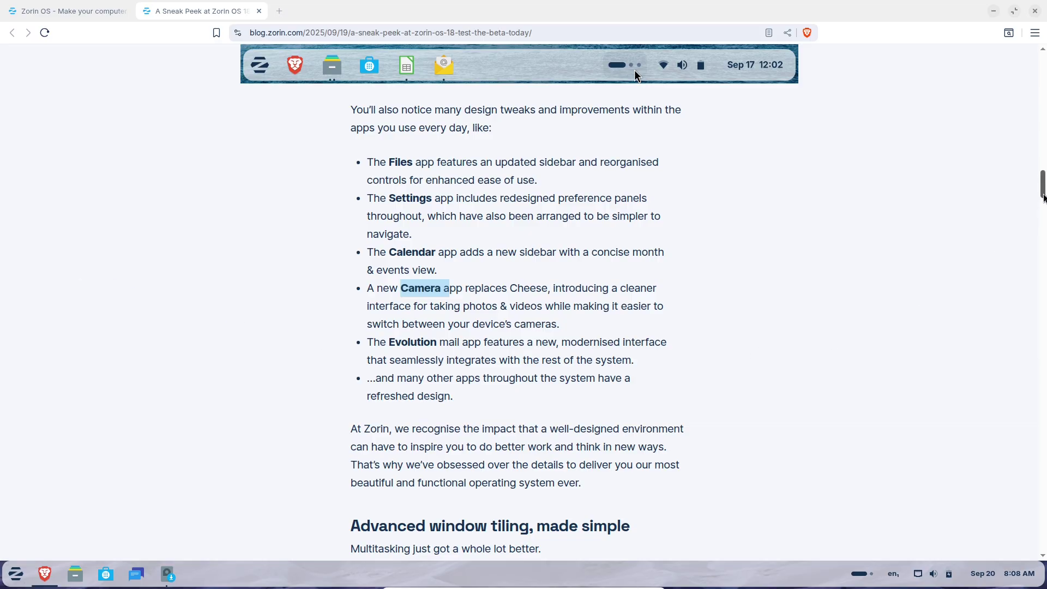
scroll(1043, 200, "down", 4)
scroll(1044, 199, "down", 15)
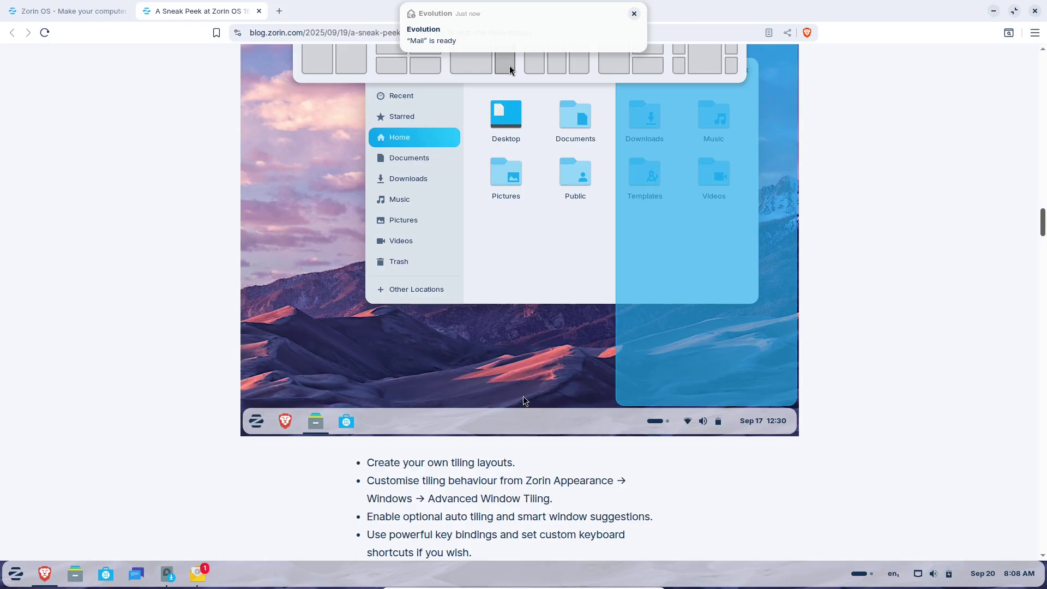
scroll(520, 303, "up", 4)
left_click(205, 576)
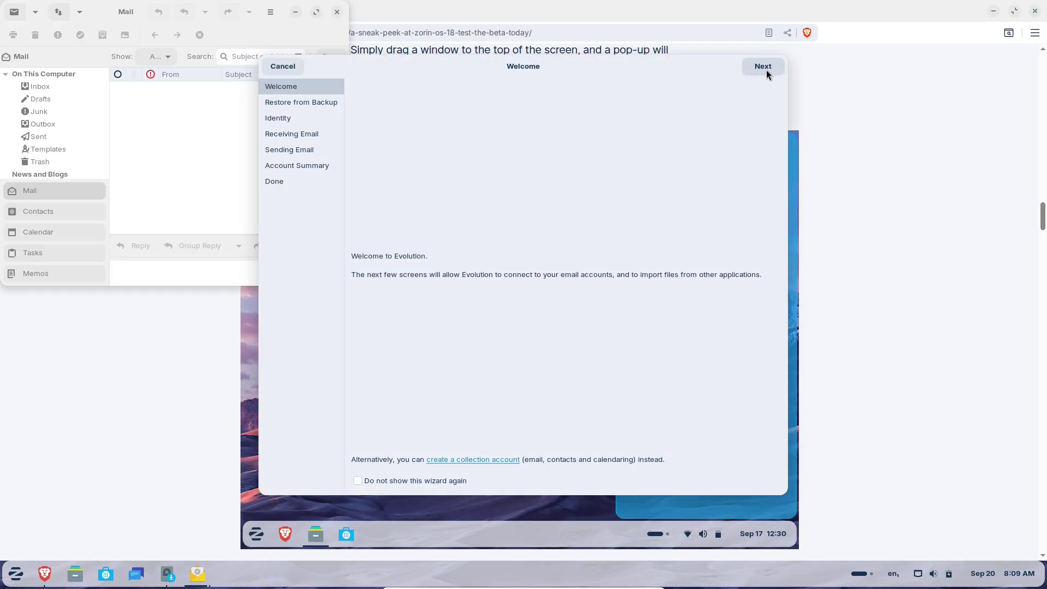
- View the About information of Evolution, then close it and the mail app
left_click(232, 35)
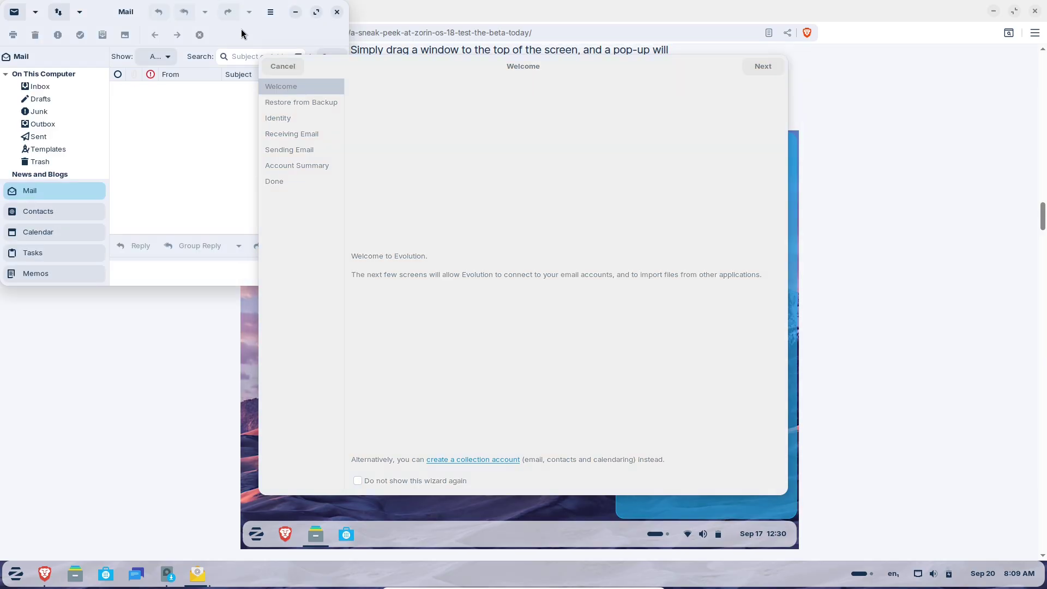
left_click(270, 12)
mouse_move(298, 133)
left_click(380, 168)
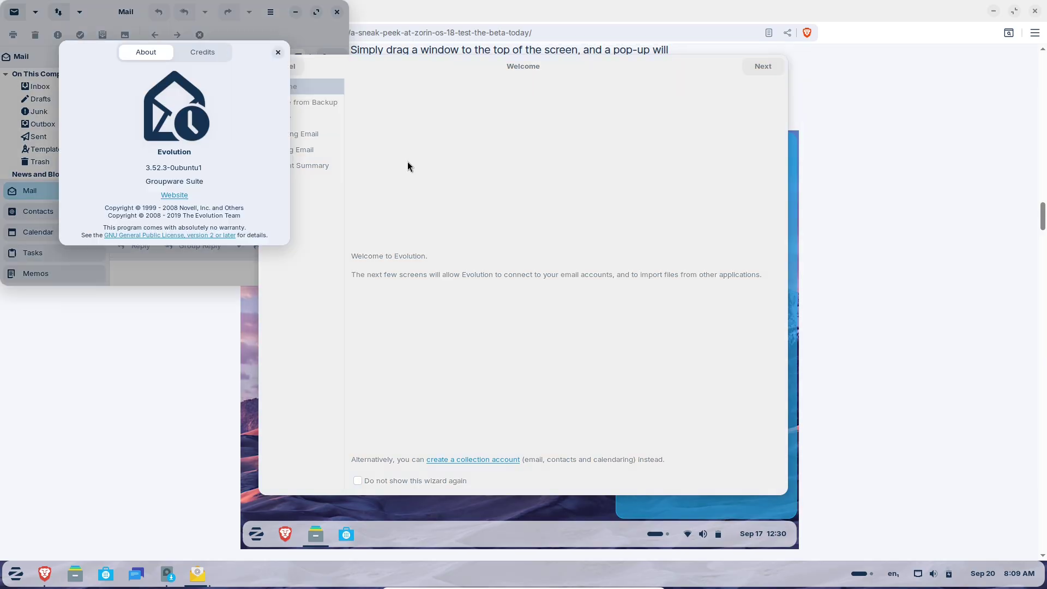
left_click(278, 53)
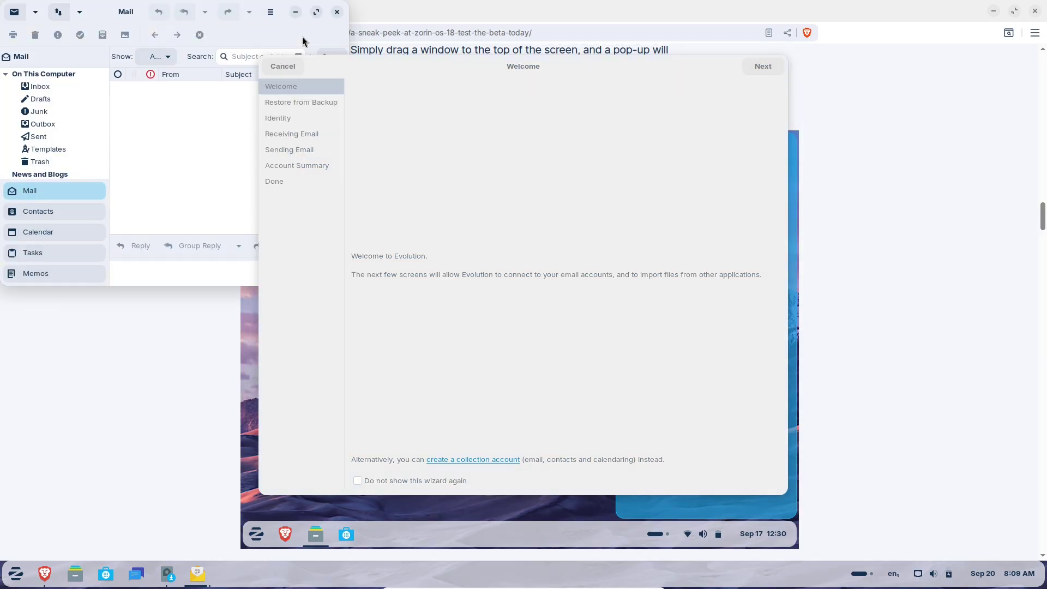
key("Escape")
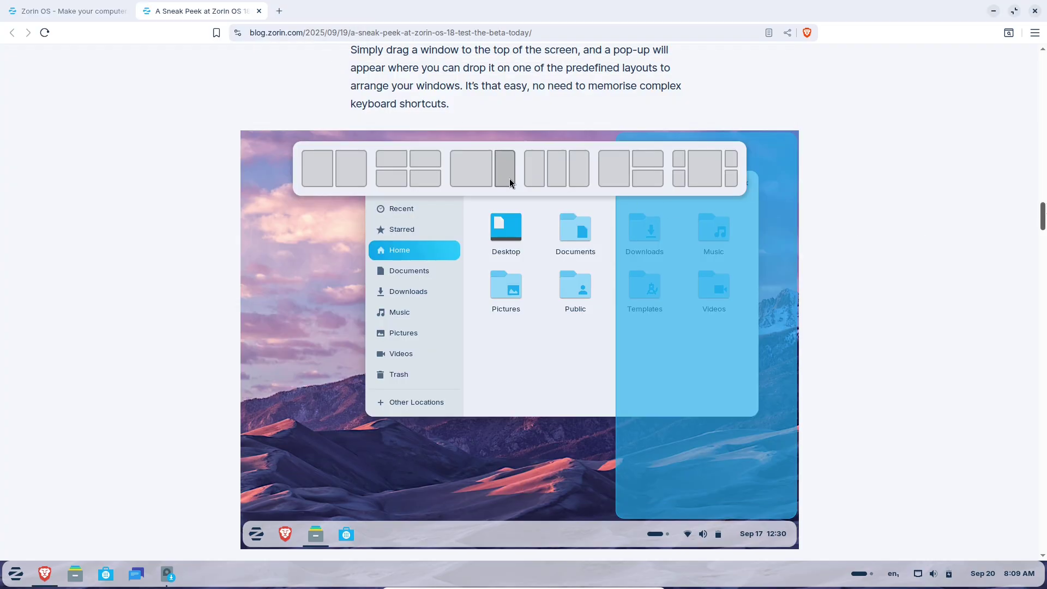
- Highlight the line "Create your own tiling layouts." in the article's window tiling section
left_click_drag(1044, 213, 1044, 233)
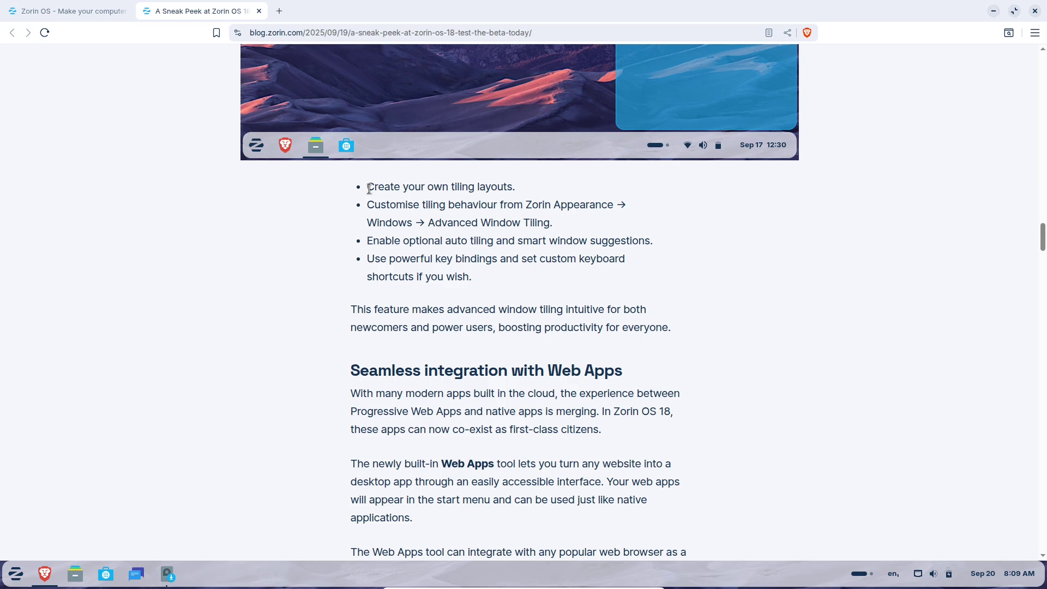
left_click_drag(368, 188, 520, 193)
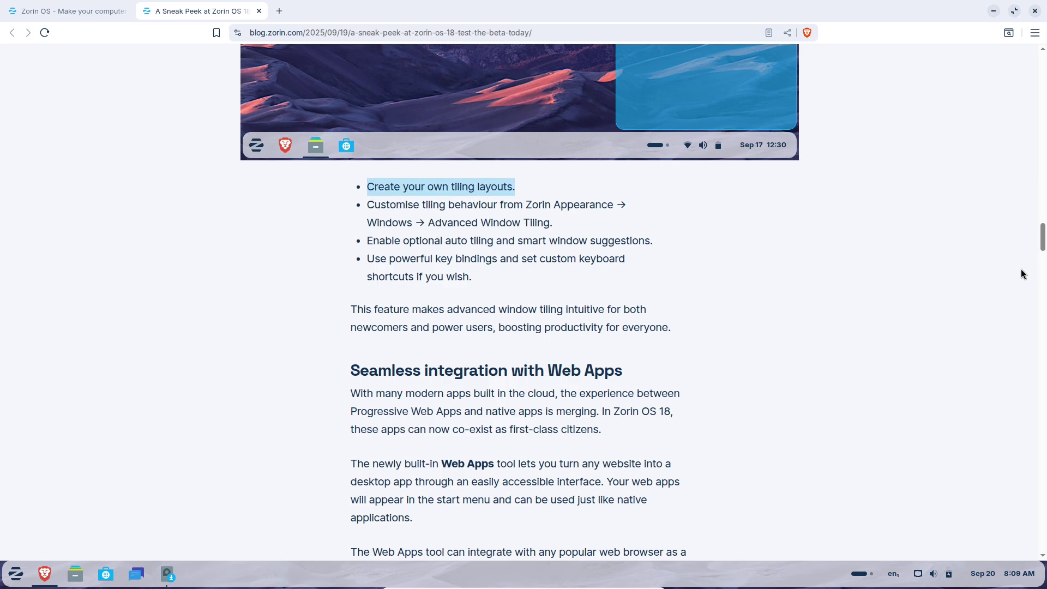
- Browse the Accessories, Graphics and Internet categories of the start menu and open Web Apps
left_click(15, 573)
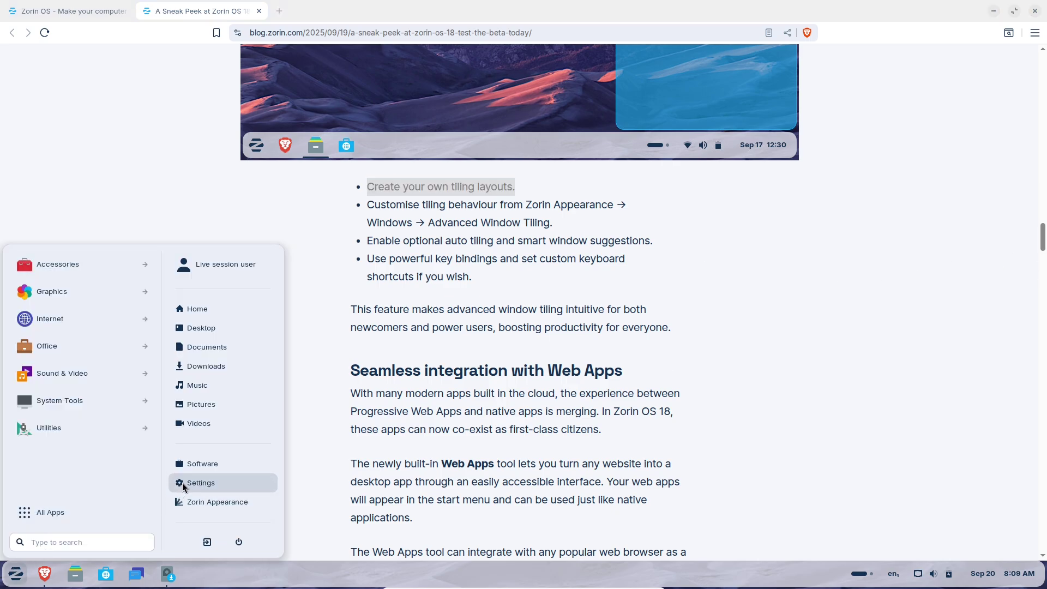
left_click(28, 268)
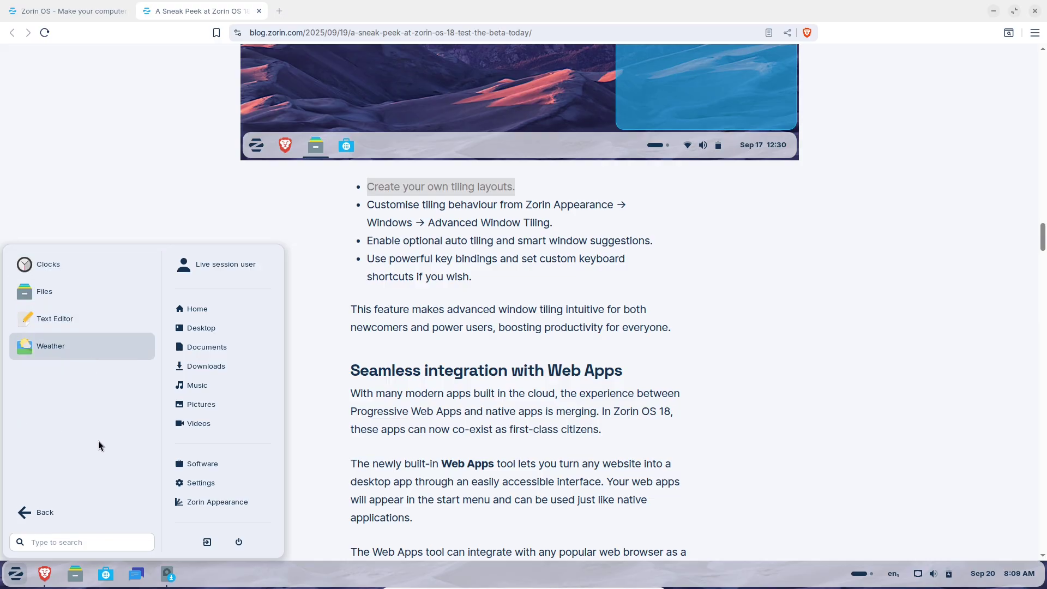
left_click(90, 502)
left_click(69, 298)
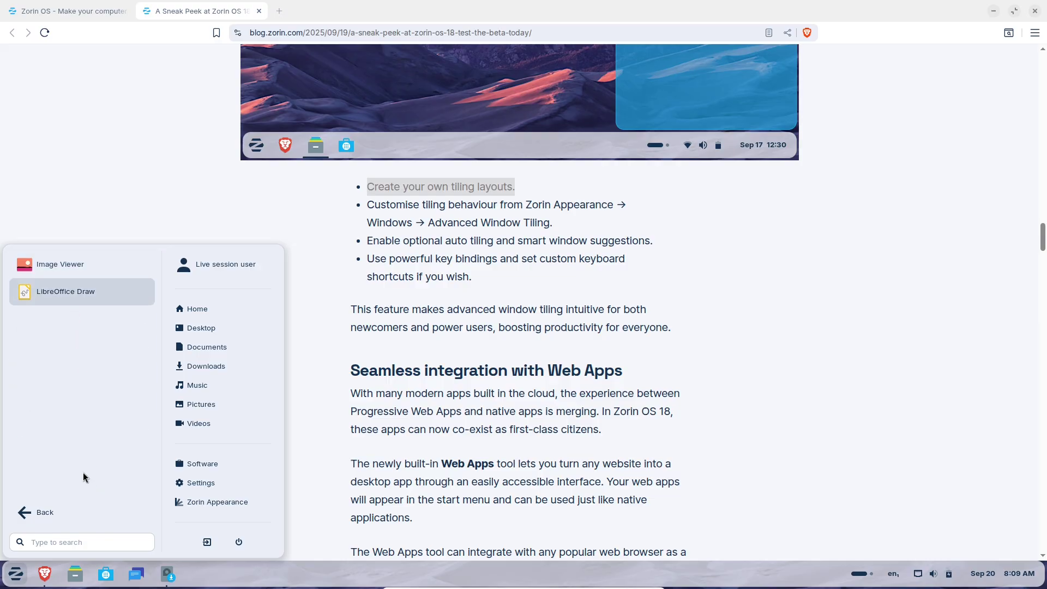
left_click(82, 509)
left_click(70, 323)
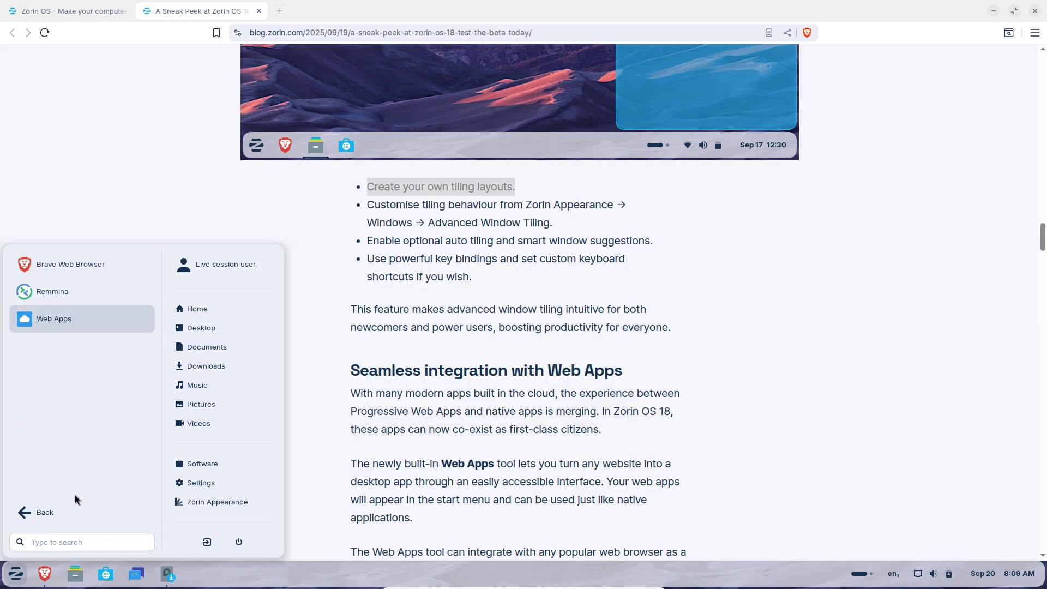
left_click(65, 326)
- Browse the apps in the Utilities, System Tools, Sound & Video and Office categories of the start menu
left_click(16, 574)
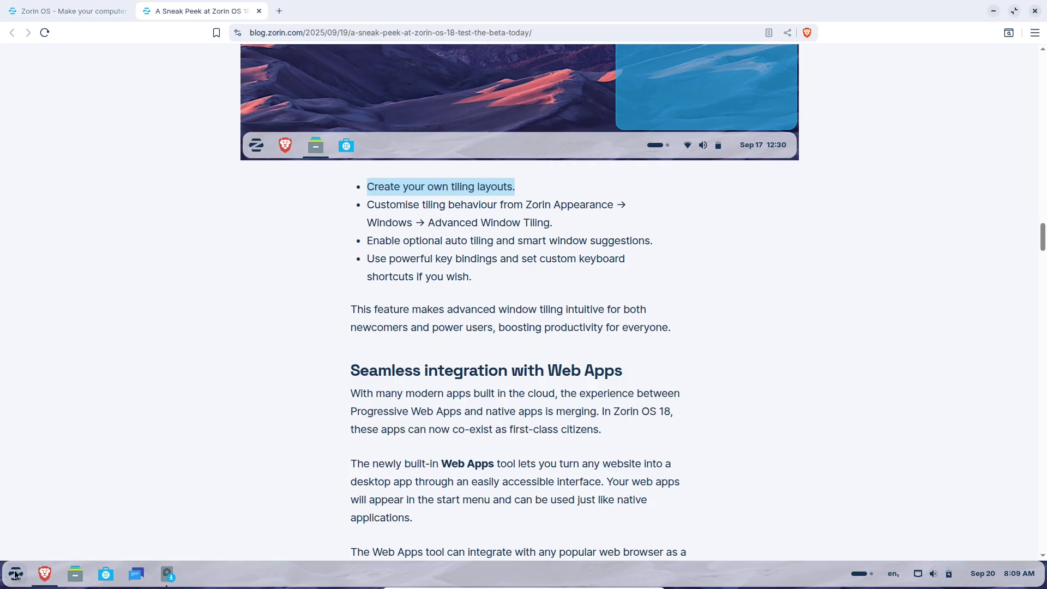
left_click(50, 430)
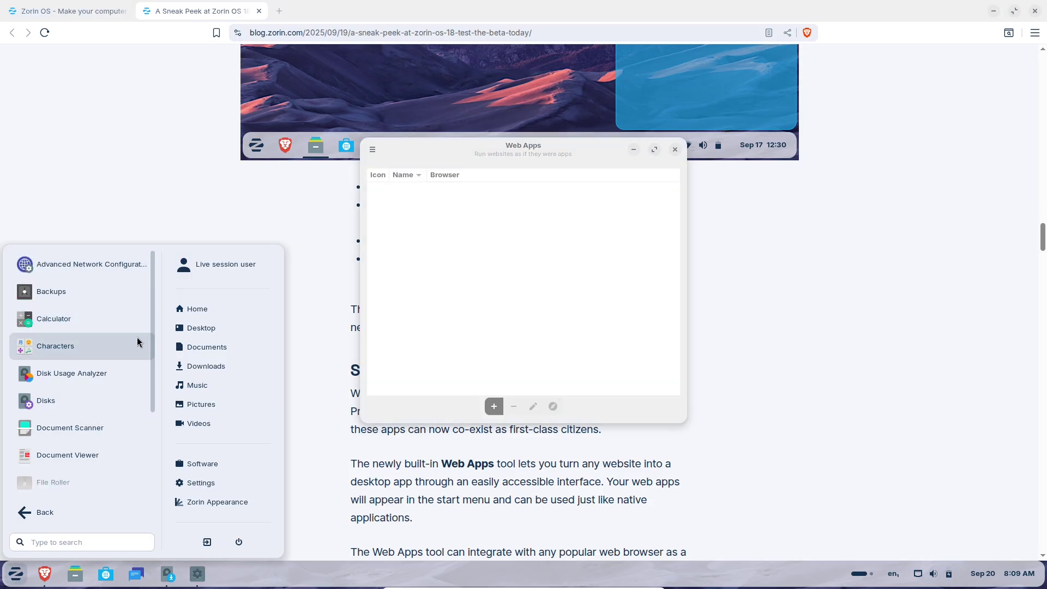
scroll(151, 438, "down", 5)
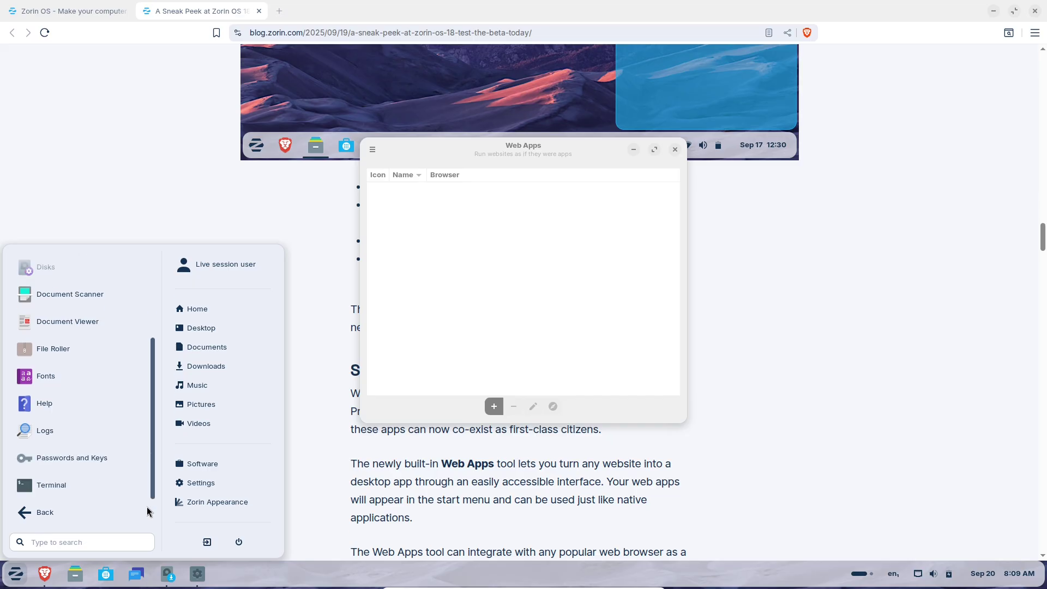
left_click(83, 512)
left_click(57, 404)
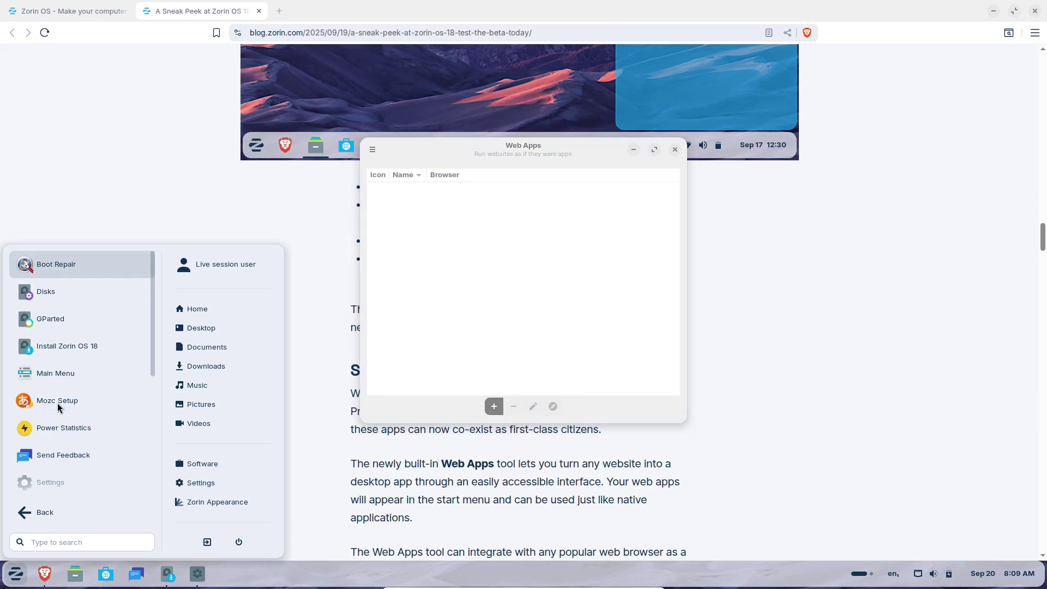
left_click_drag(151, 350, 155, 484)
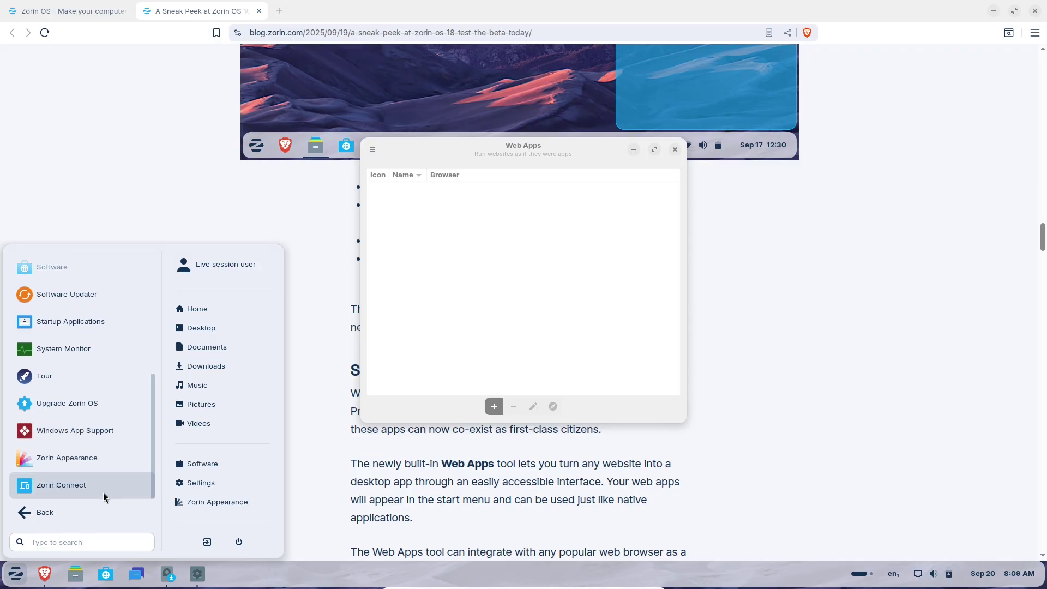
left_click(64, 511)
left_click(63, 372)
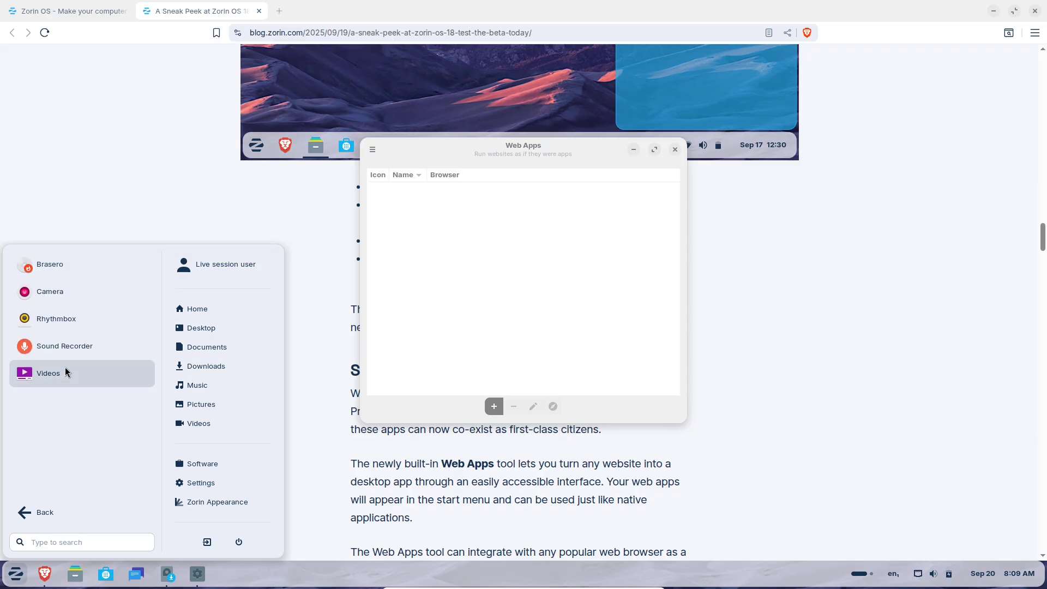
left_click(66, 512)
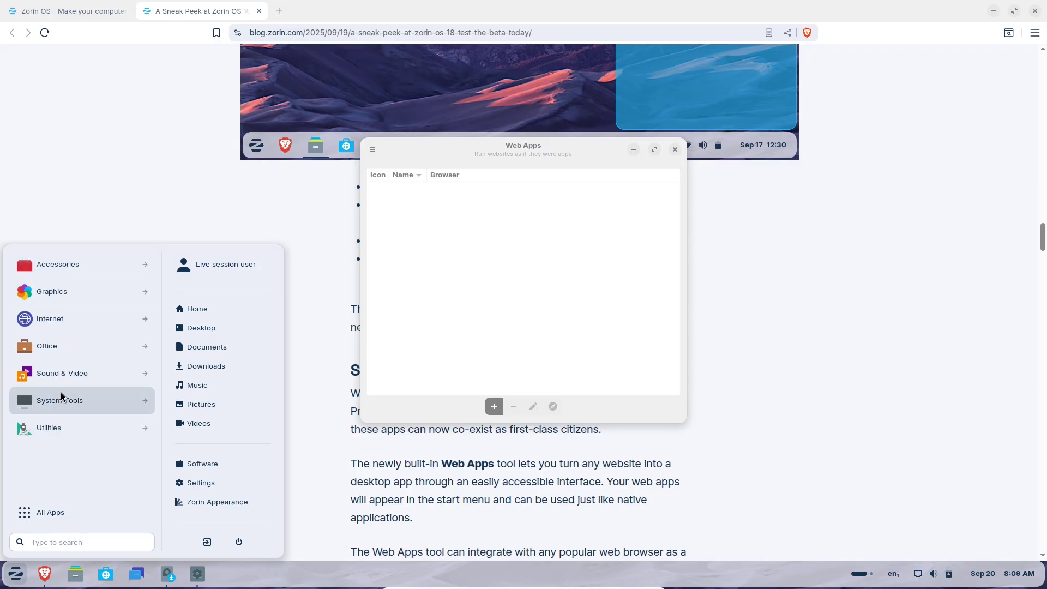
left_click(62, 357)
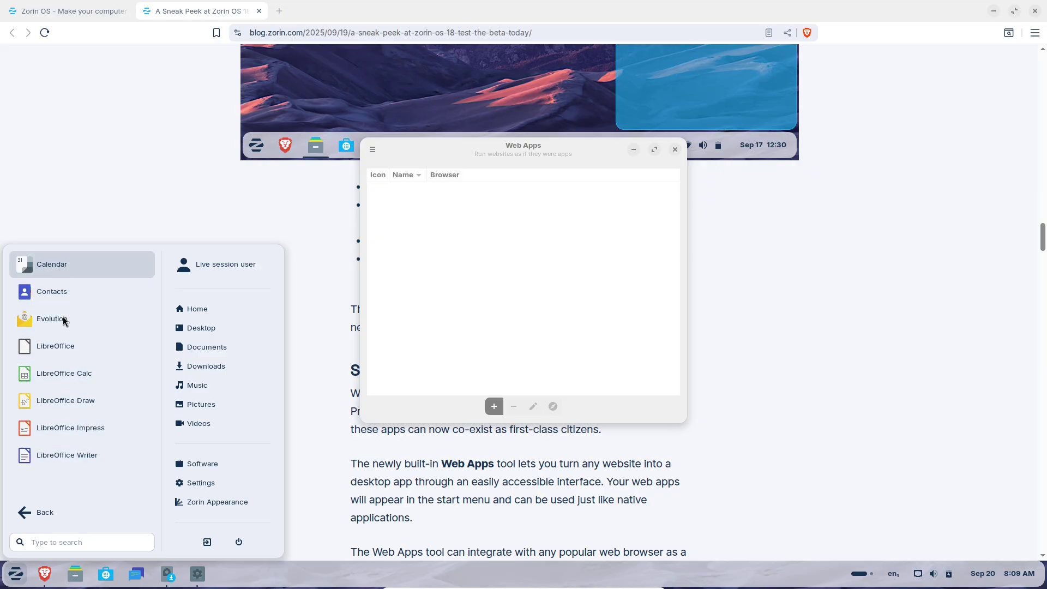
- Start a new web app named Youtube and enter Media as its description
left_click(457, 319)
left_click(494, 407)
left_click(478, 199)
left_click(482, 177)
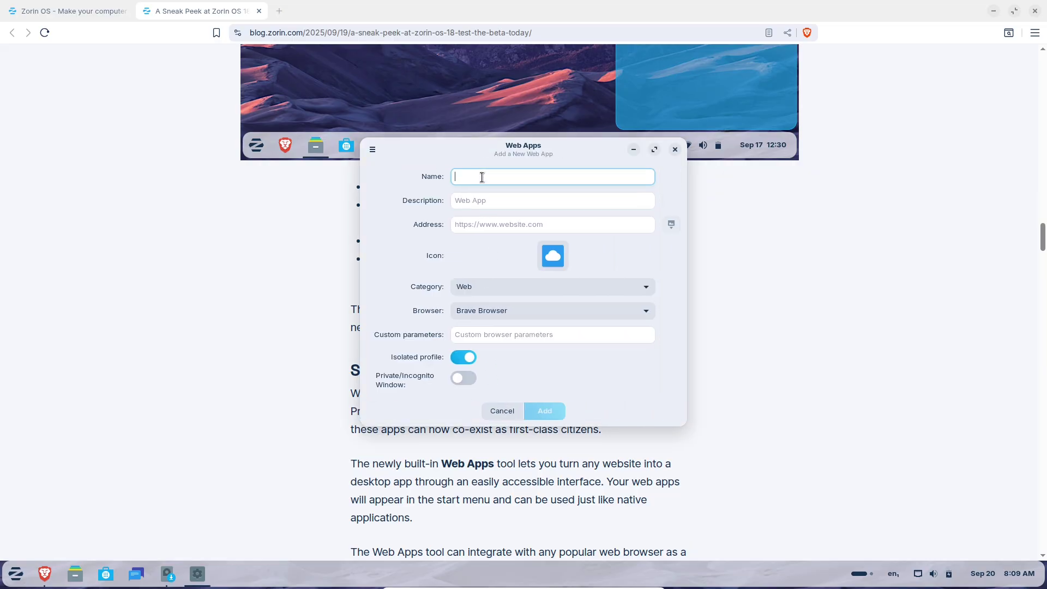
type("Youtube")
left_click(485, 200)
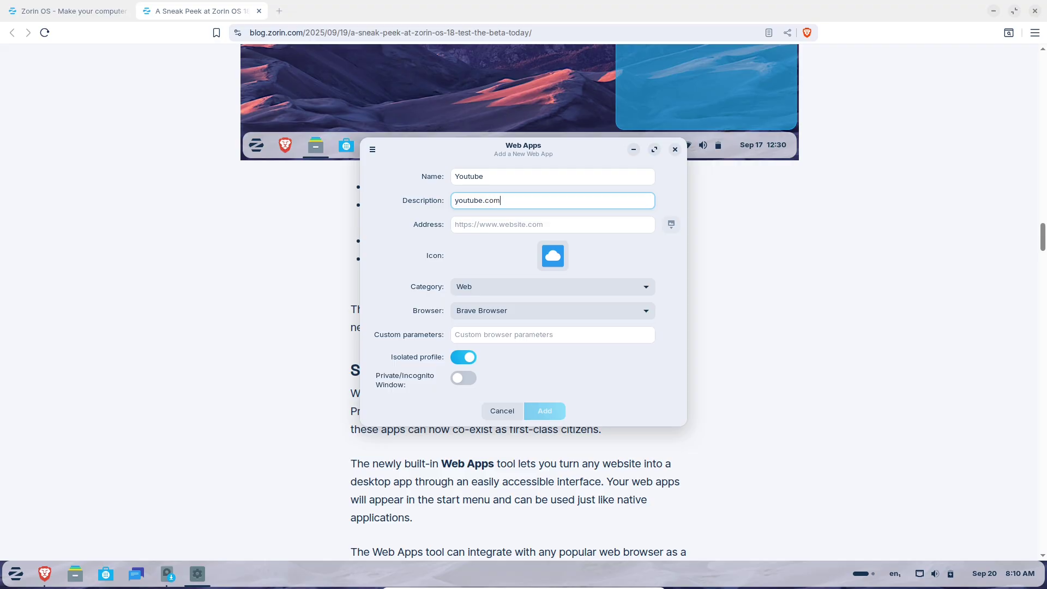
left_click(479, 224)
left_click_drag(500, 202, 448, 202)
type("Media")
key("Tab")
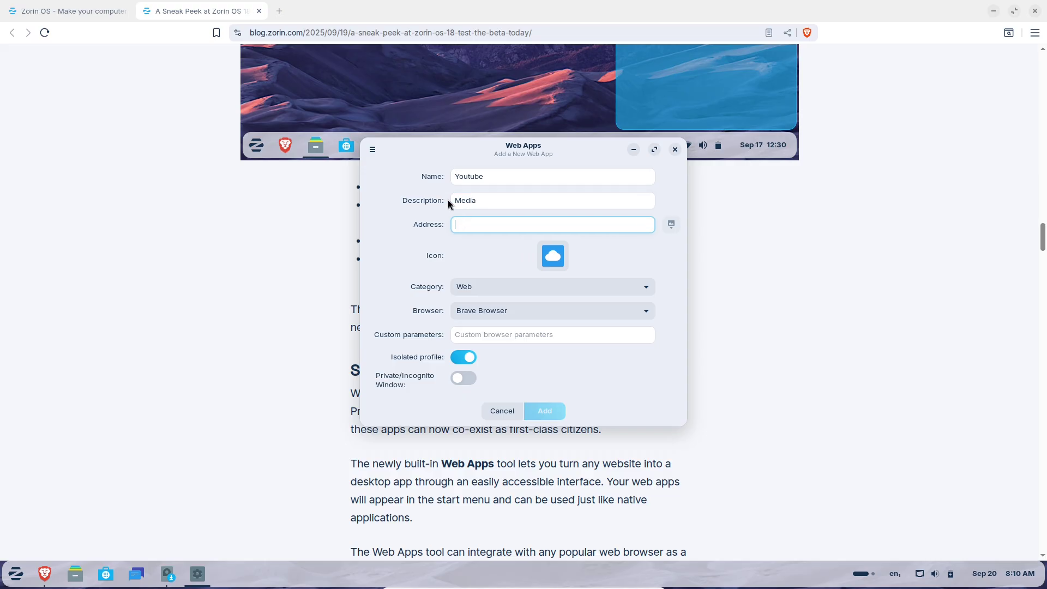
- Open youtube.com in a new browser tab and copy the page's address
left_click(275, 7)
left_click(276, 6)
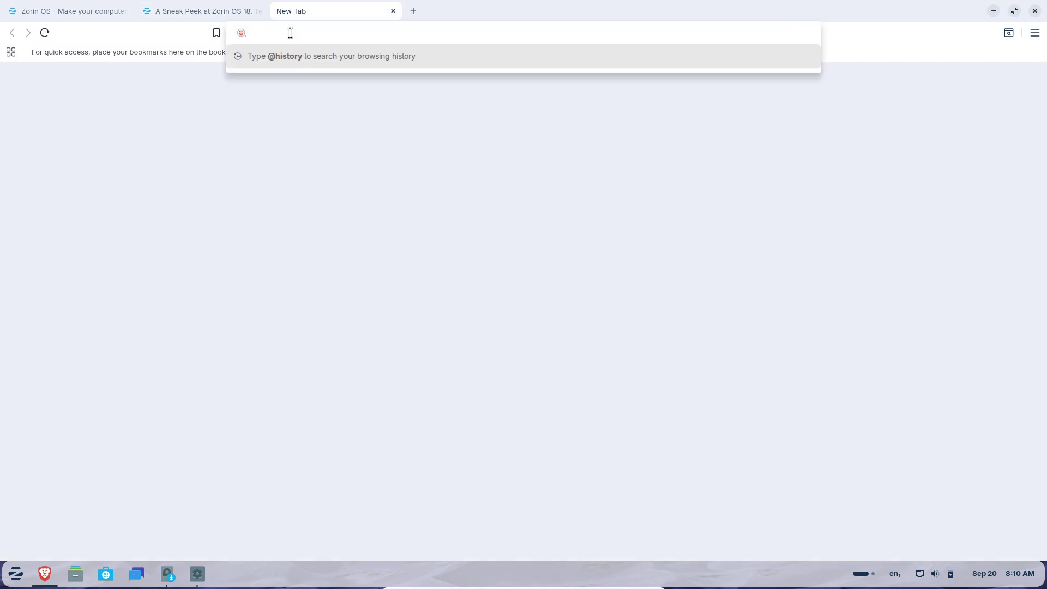
type("youtube.com")
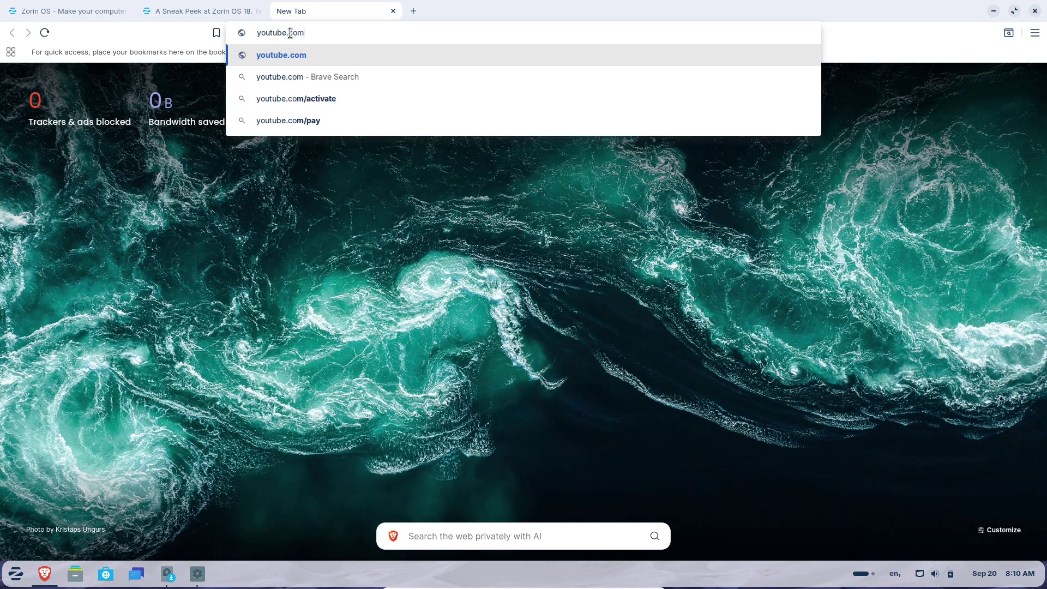
key("Return")
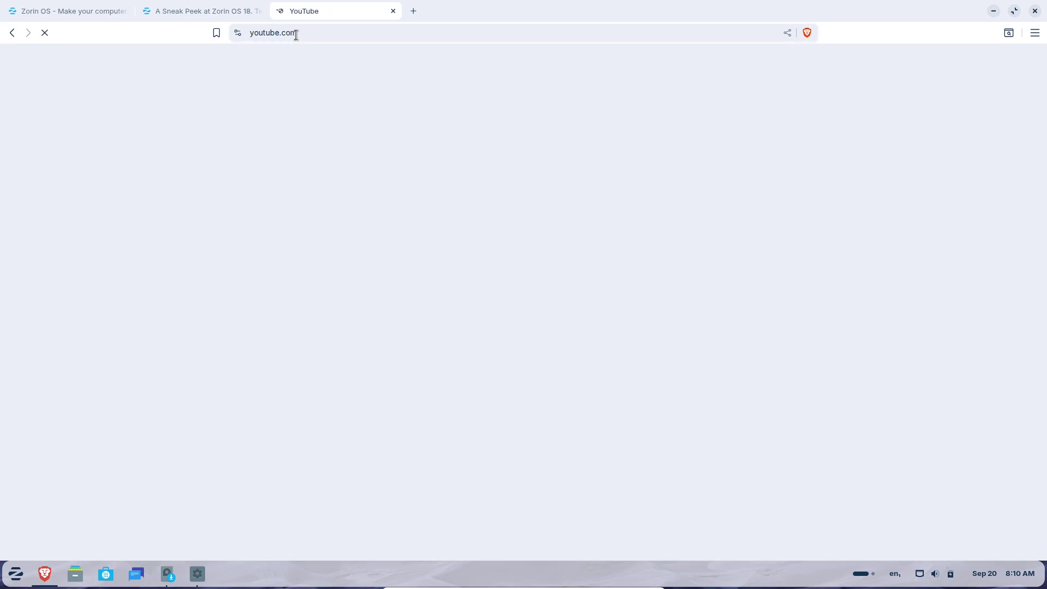
left_click(294, 35)
key("ctrl+c")
right_click(291, 36)
left_click(331, 89)
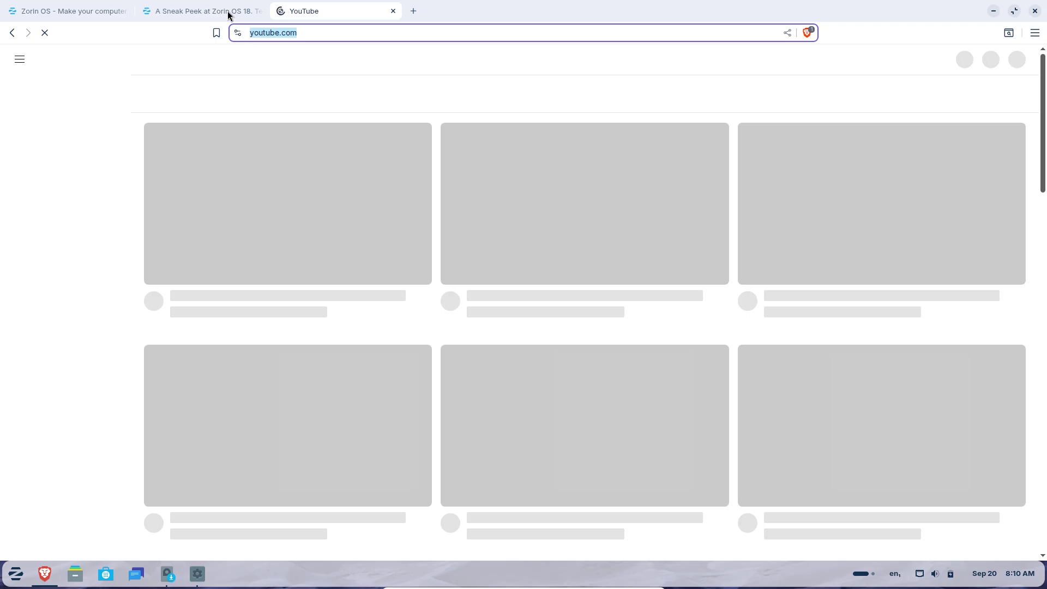
- Return to the article tab and the Web Apps form, and paste the copied YouTube link as the web app's address
left_click(228, 12)
left_click(203, 573)
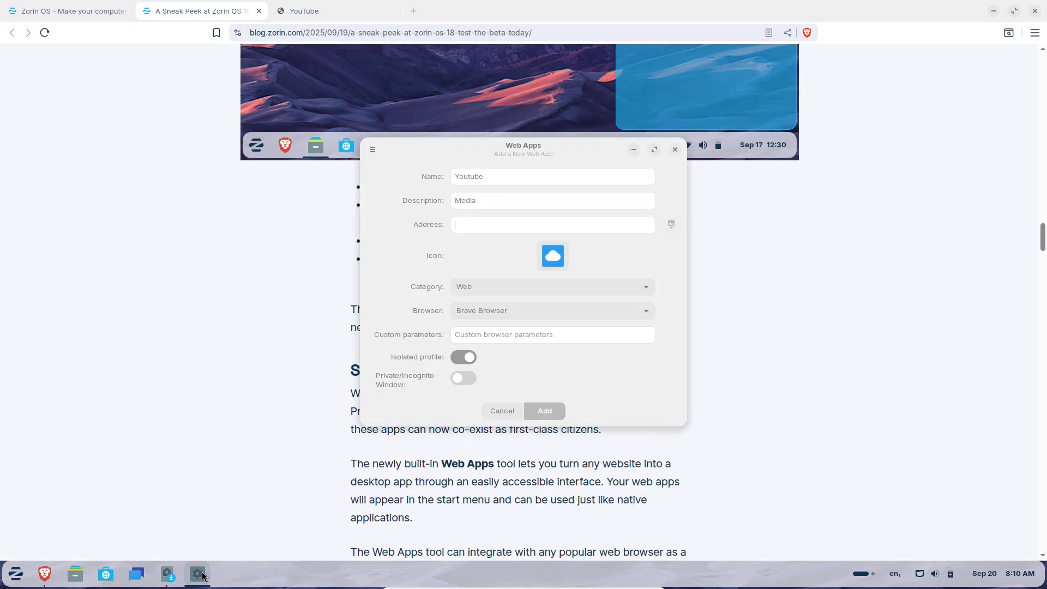
right_click(473, 228)
left_click(502, 263)
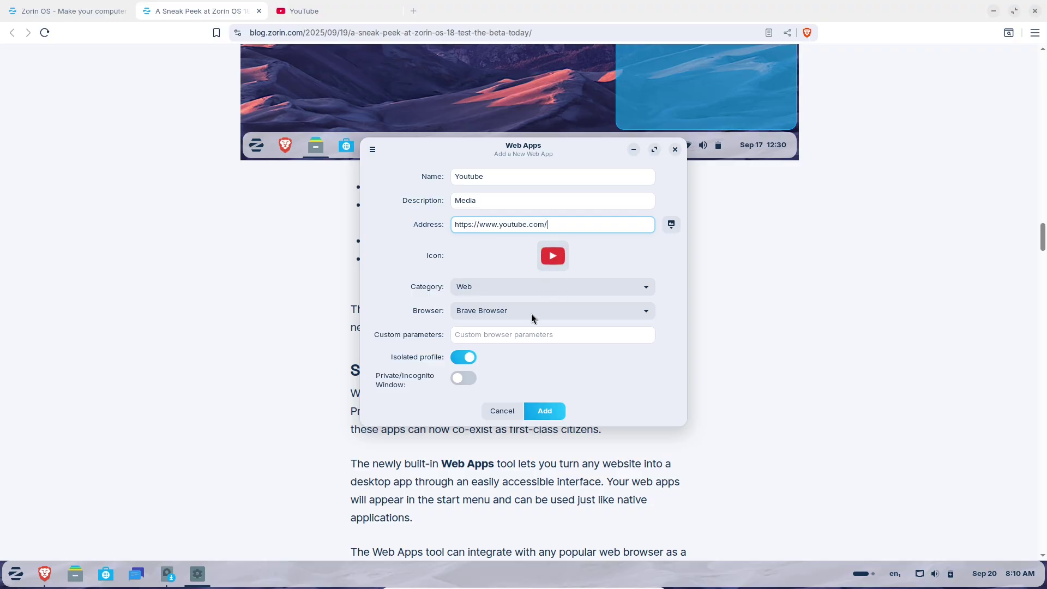
- Keep Brave Browser as the web app's browser, enable the Private/Incognito window option, and add the web app
left_click(501, 312)
left_click(667, 297)
left_click(458, 378)
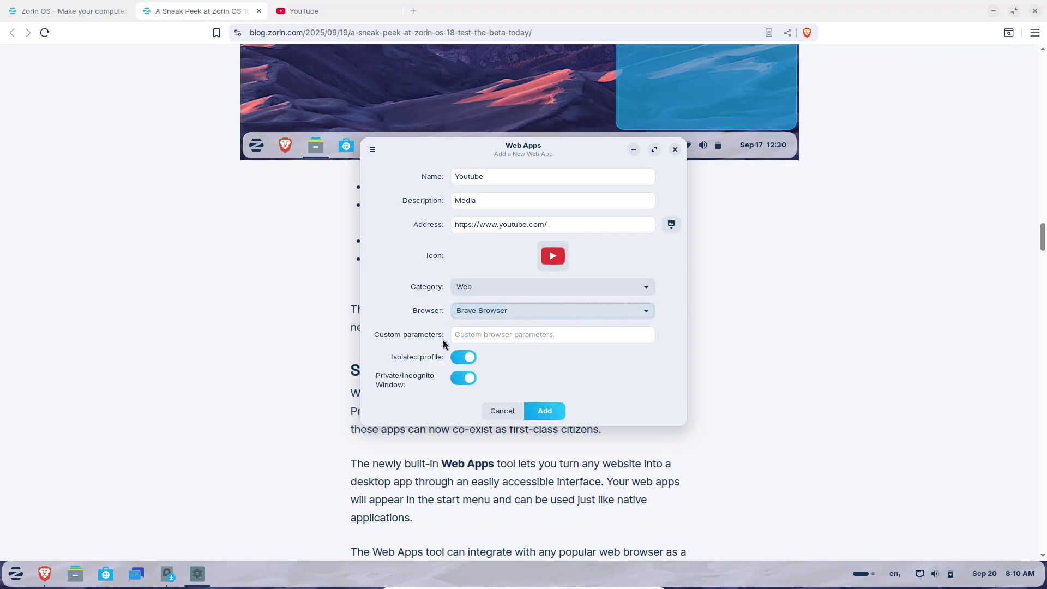
left_click(558, 410)
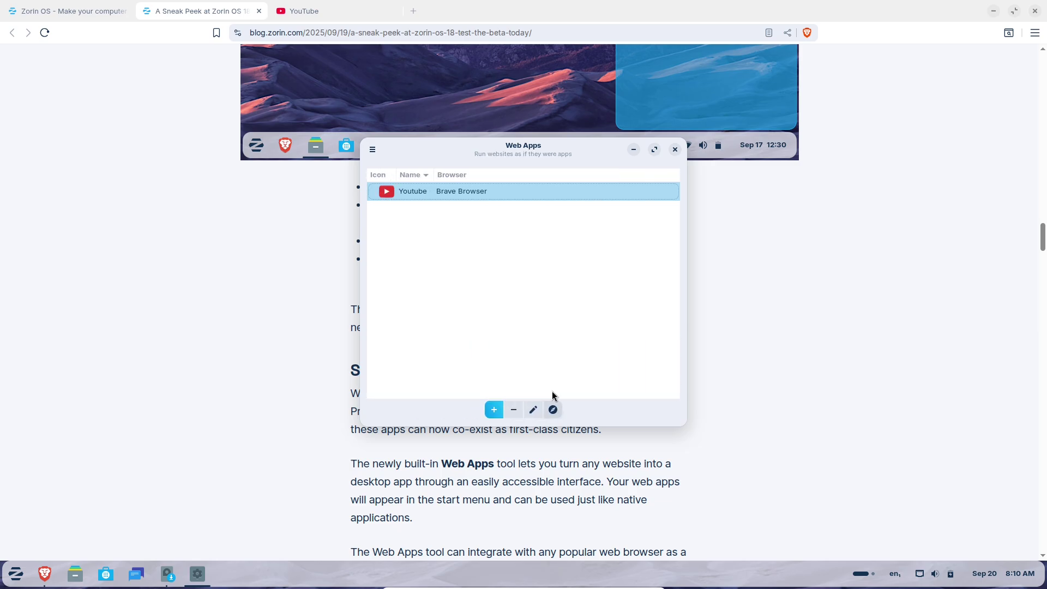
- Minimize the browser, open the Youtube web app for editing, look up its available icons, and cancel the edit
left_click(993, 10)
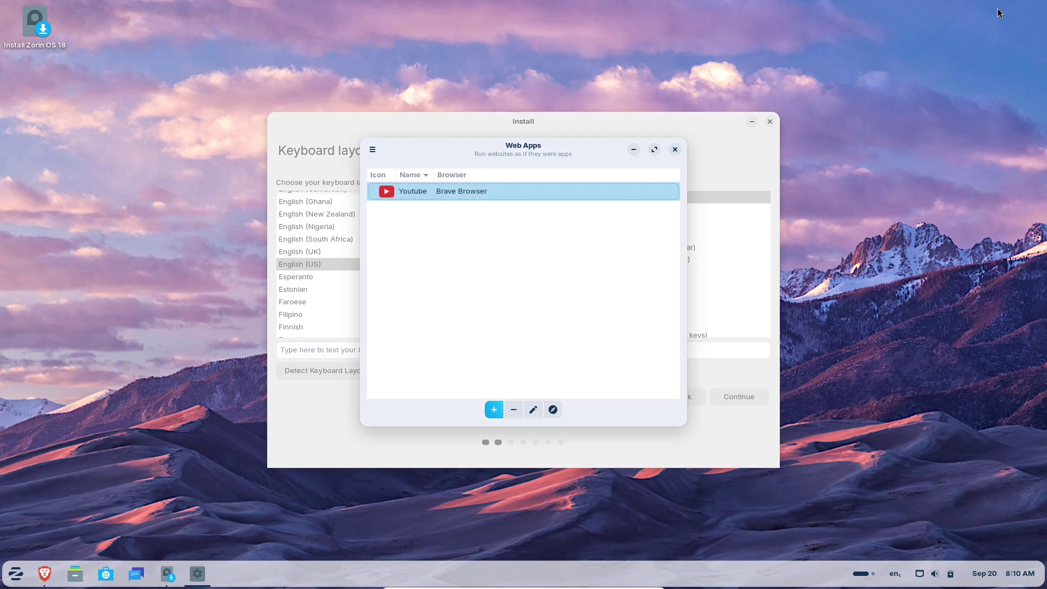
left_click(537, 408)
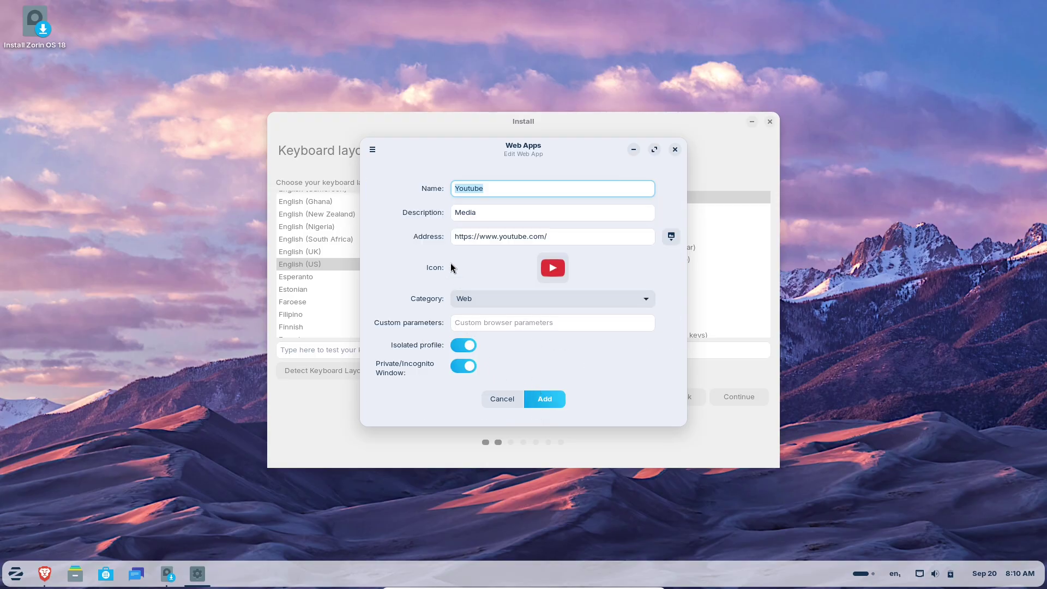
left_click(671, 238)
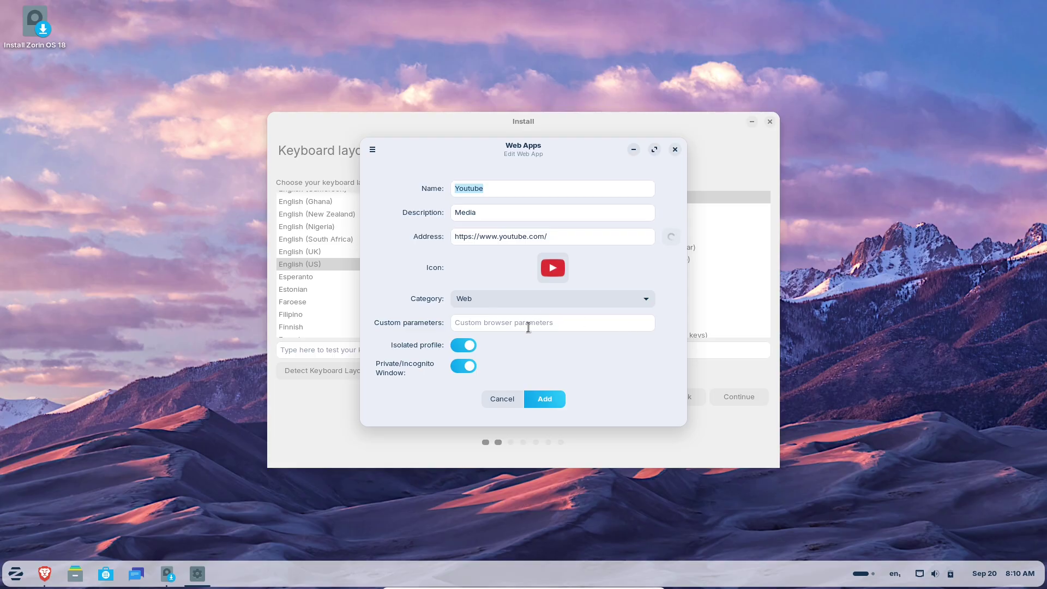
left_click(516, 401)
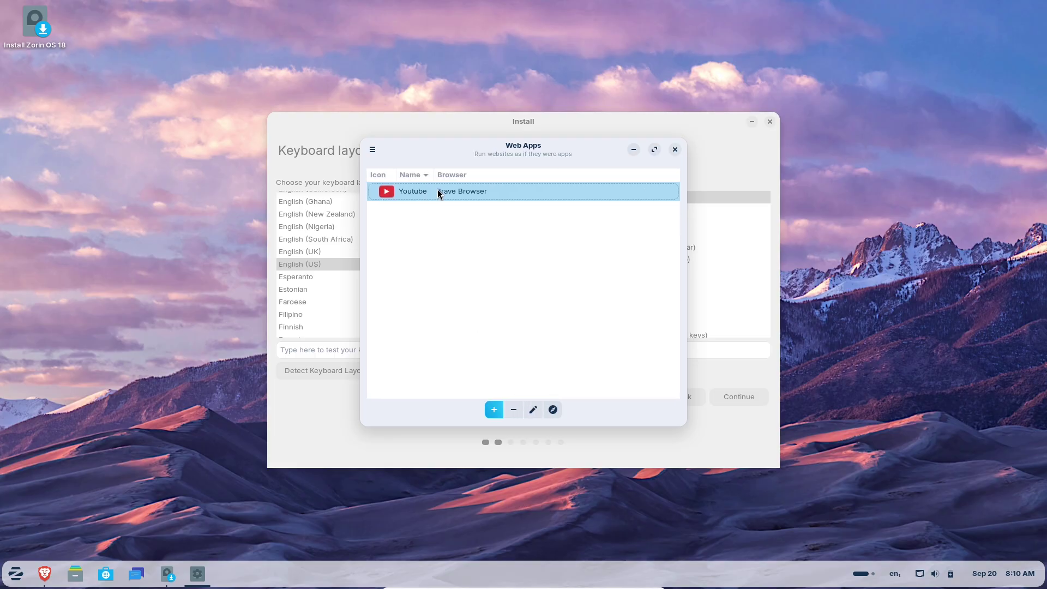
- Launch the Youtube web app and cancel the request to create a keyring password
left_click(552, 411)
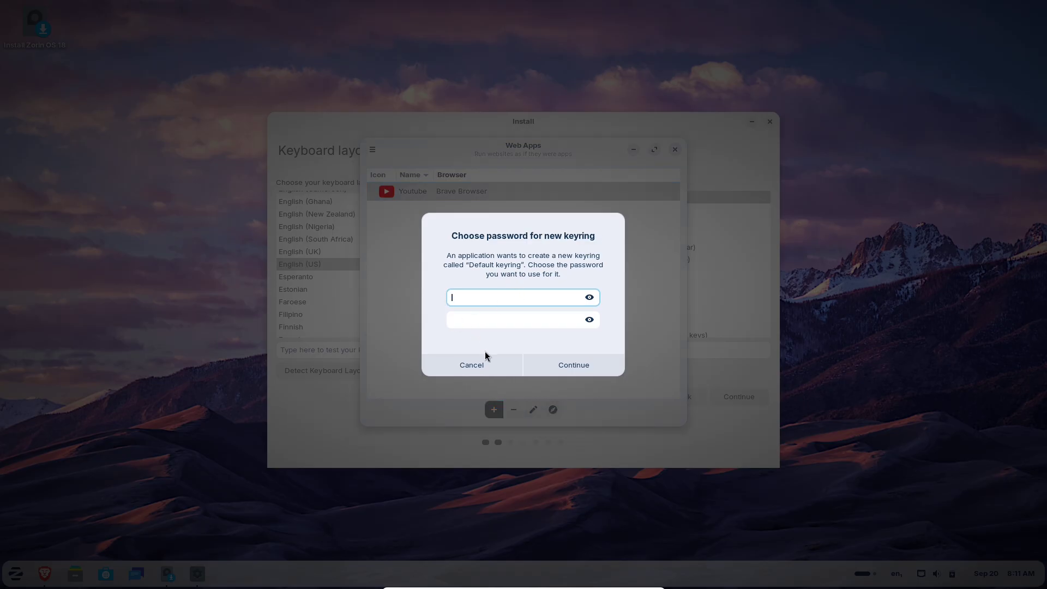
left_click(483, 359)
left_click(483, 359)
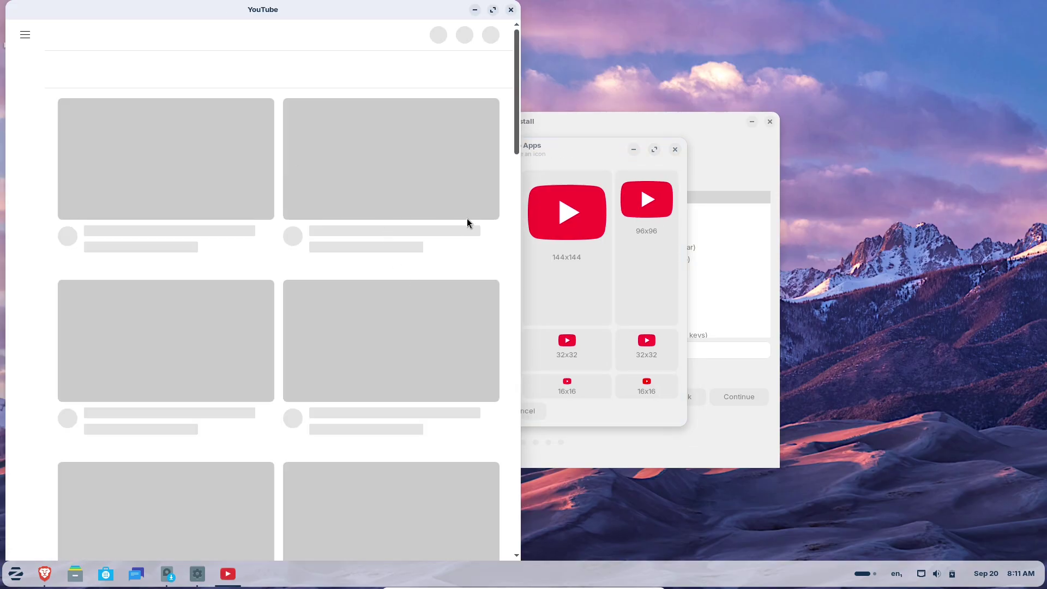
- Choose the 144x144 icon for the Youtube web app, and close the Web Apps and YouTube windows
left_click(600, 146)
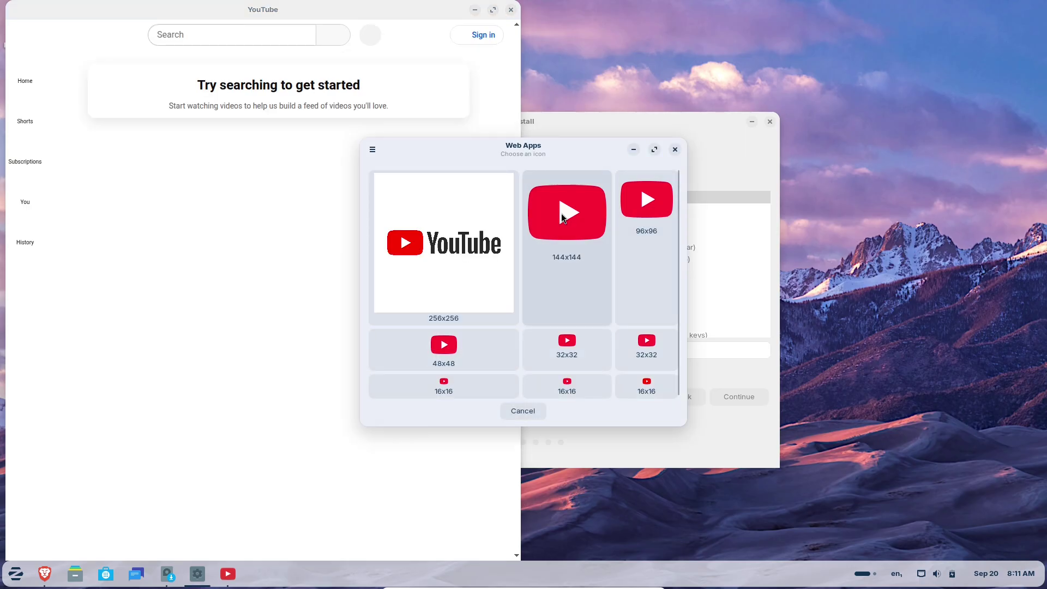
left_click(562, 213)
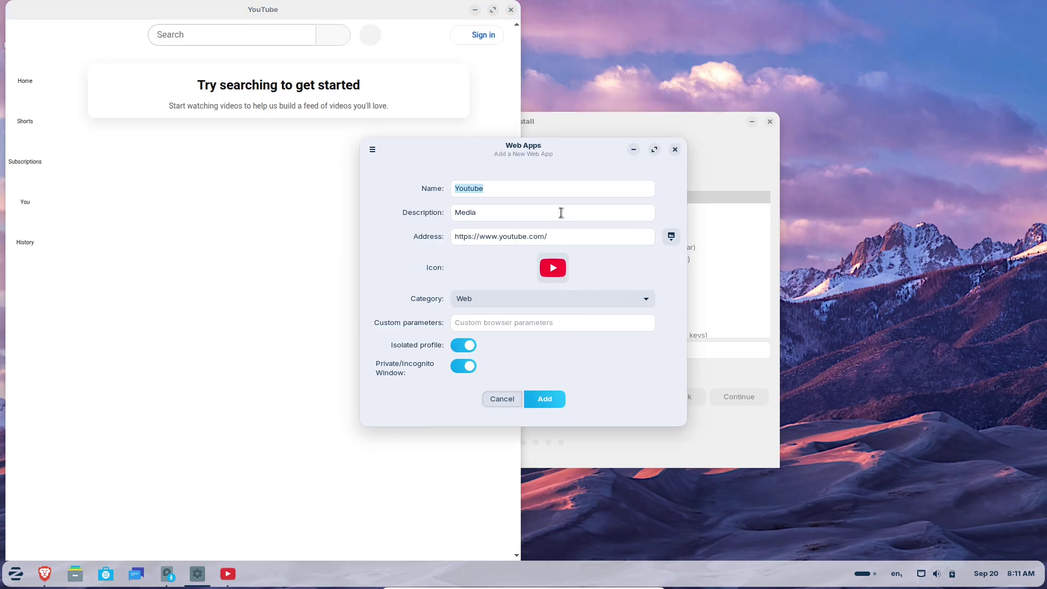
left_click(675, 150)
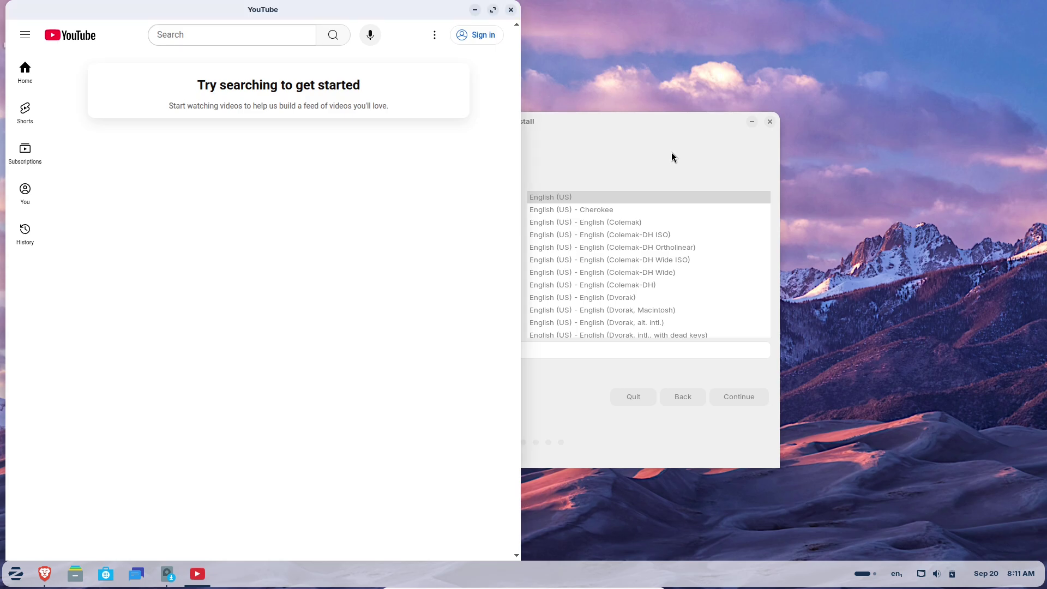
left_click(511, 9)
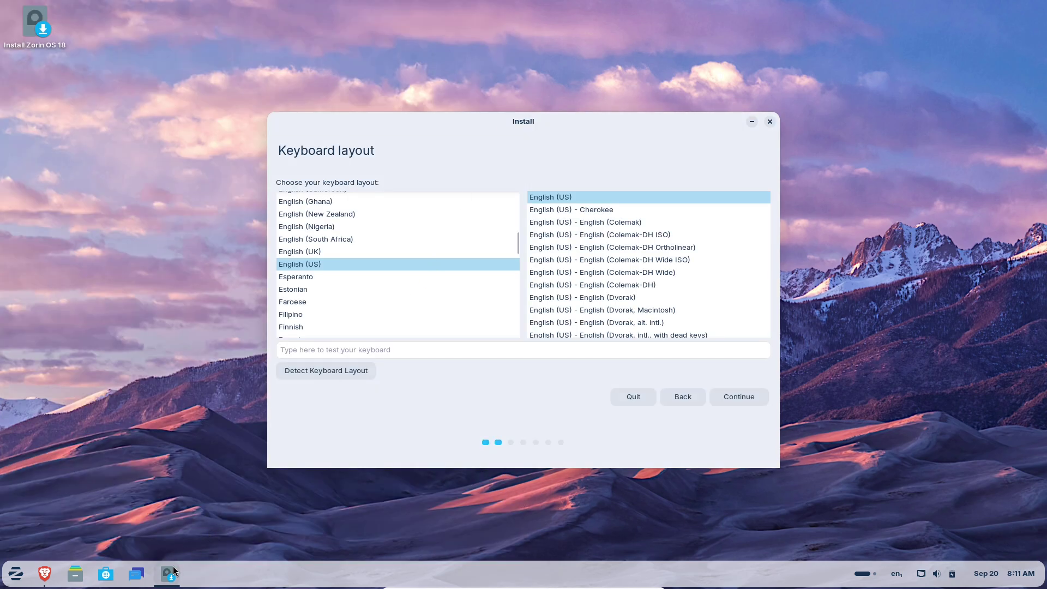
- Continue the installer with the English (US) keyboard layout, opt out of the census, and proceed past the updates and software page
left_click(733, 393)
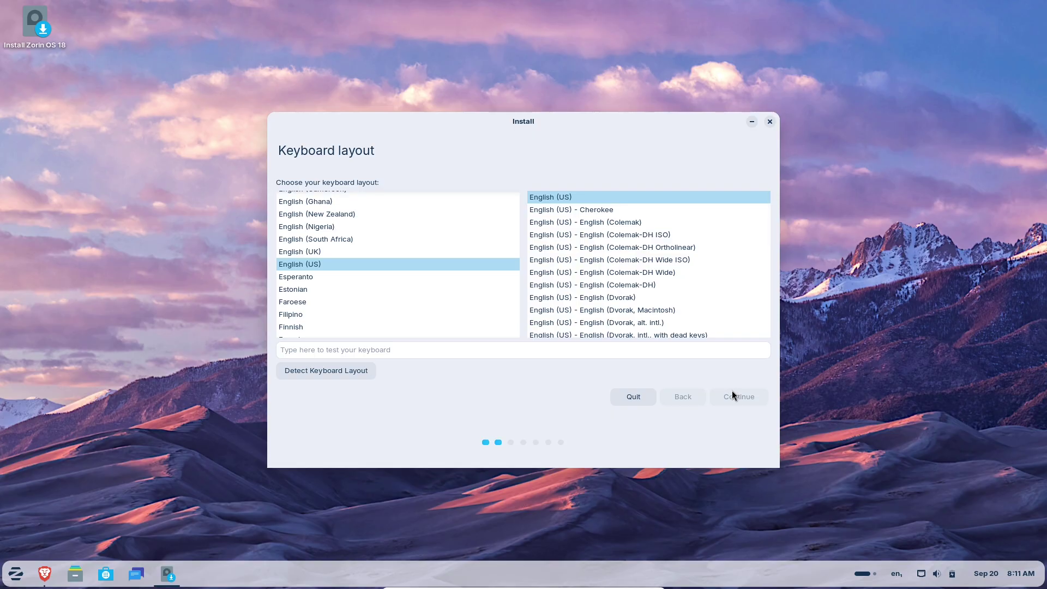
left_click(358, 249)
left_click(757, 396)
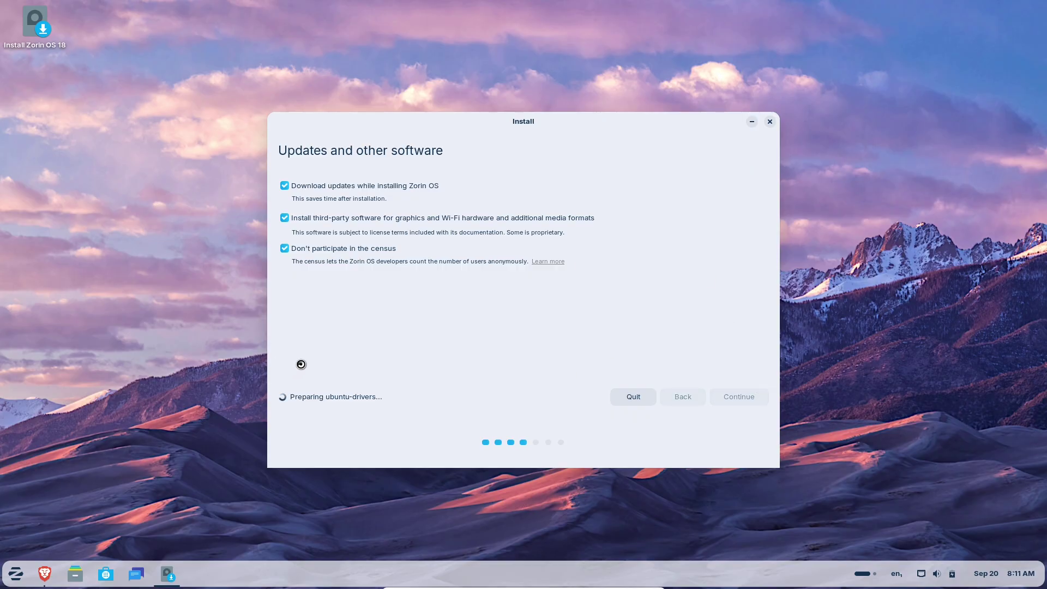
- Return to the sneak peek article in Brave and read on to the Microsoft 365 and OneDrive integration section
left_click(119, 460)
left_click(44, 573)
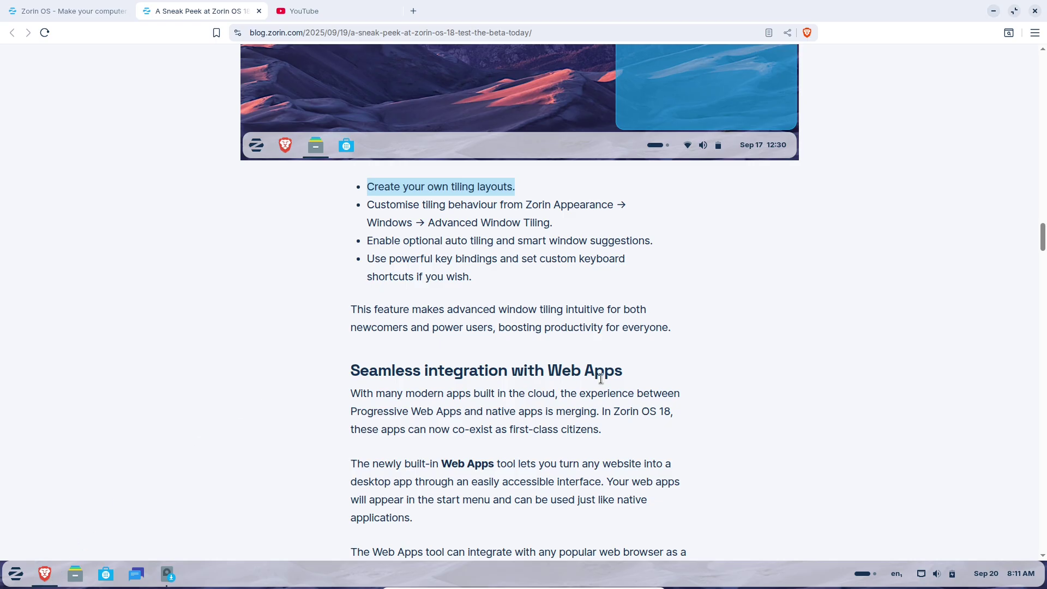
left_click_drag(1043, 245, 1043, 304)
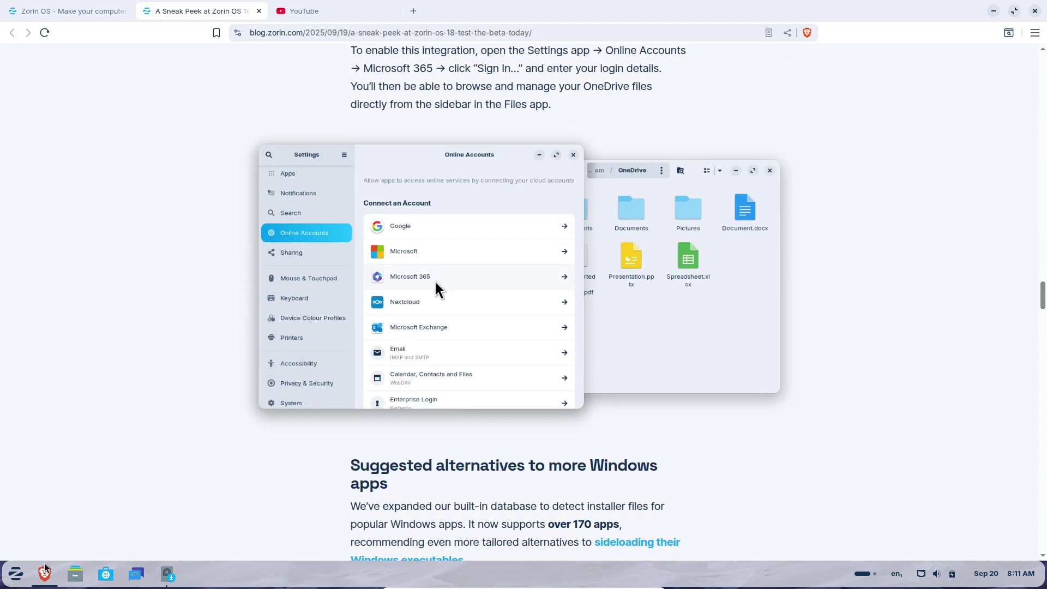
- Switch to the Online Accounts page in Settings, view the Microsoft account sign-in dialog, and dismiss it
left_click(16, 574)
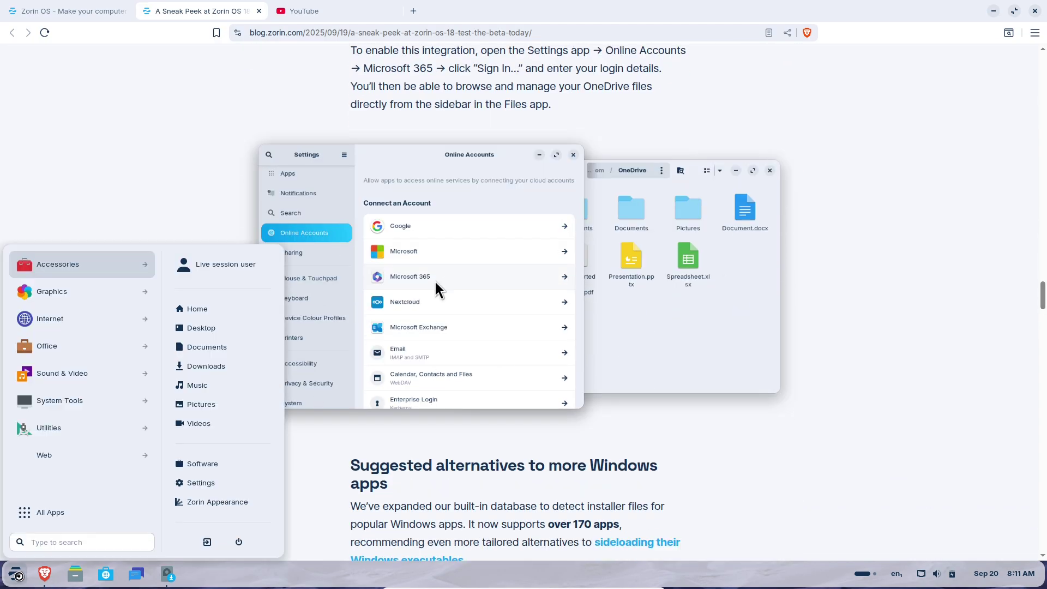
left_click(201, 483)
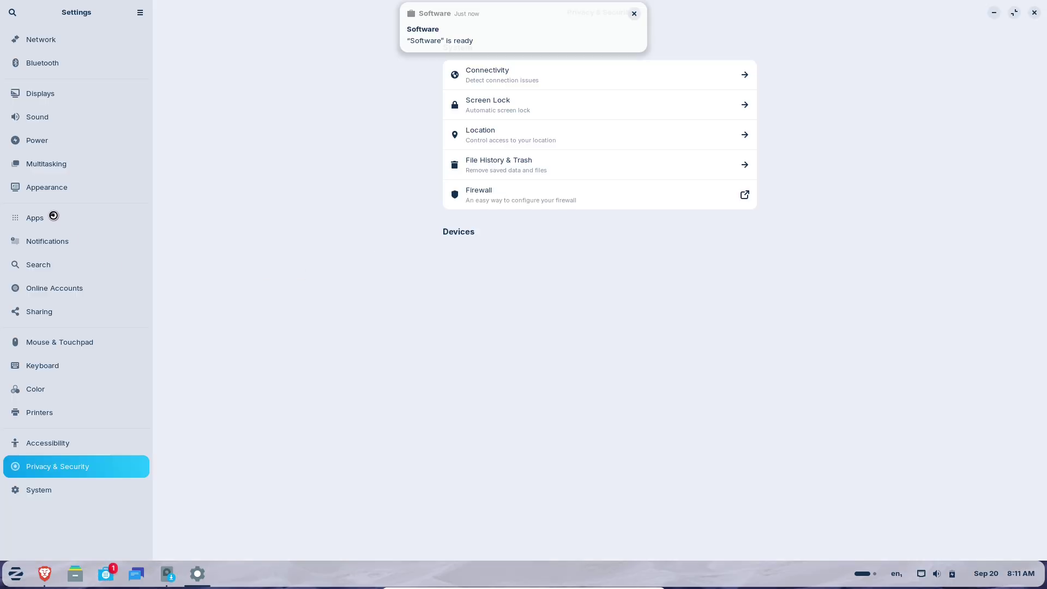
left_click(60, 290)
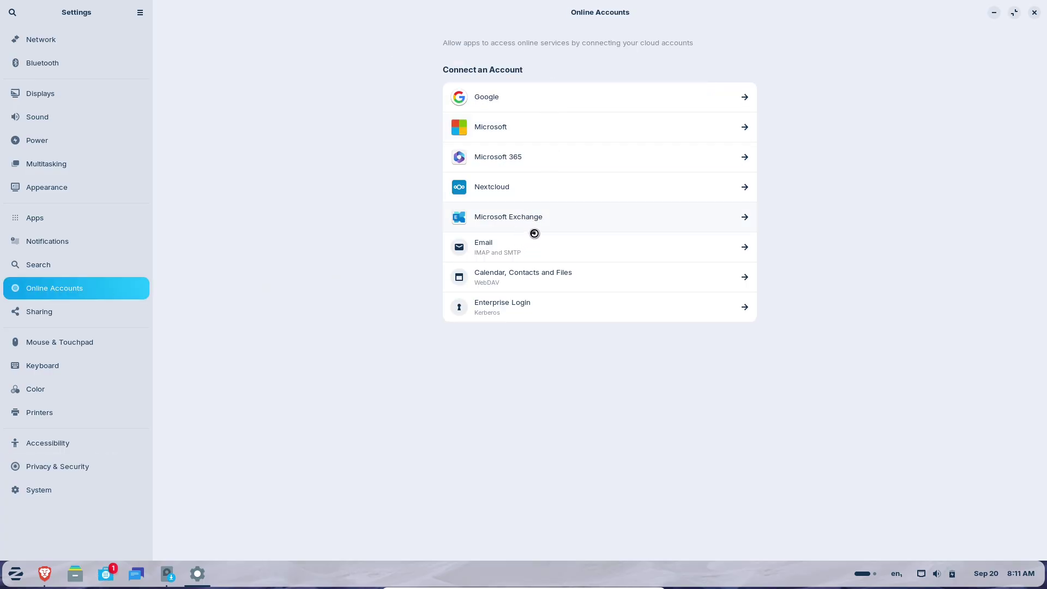
left_click(723, 129)
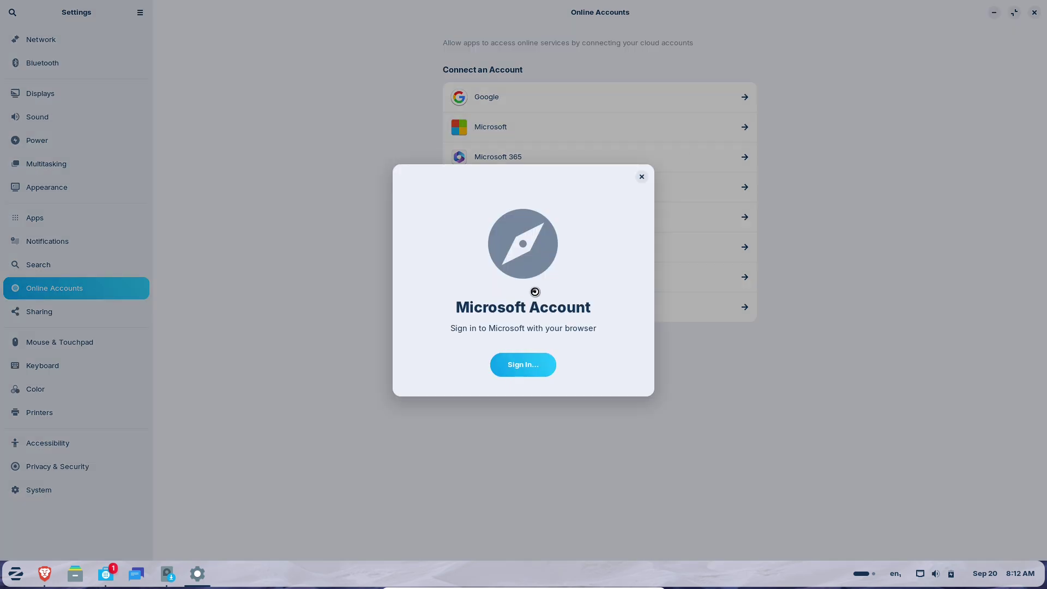
left_click(642, 176)
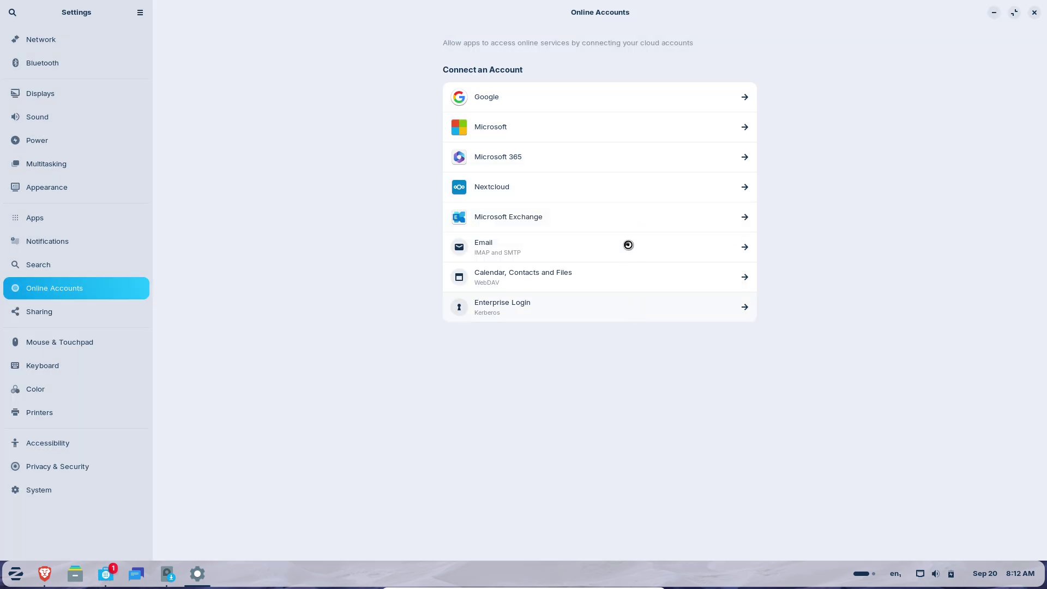
- View and dismiss the Microsoft Exchange and Google account dialogs, and close Settings to return to the article
left_click(626, 217)
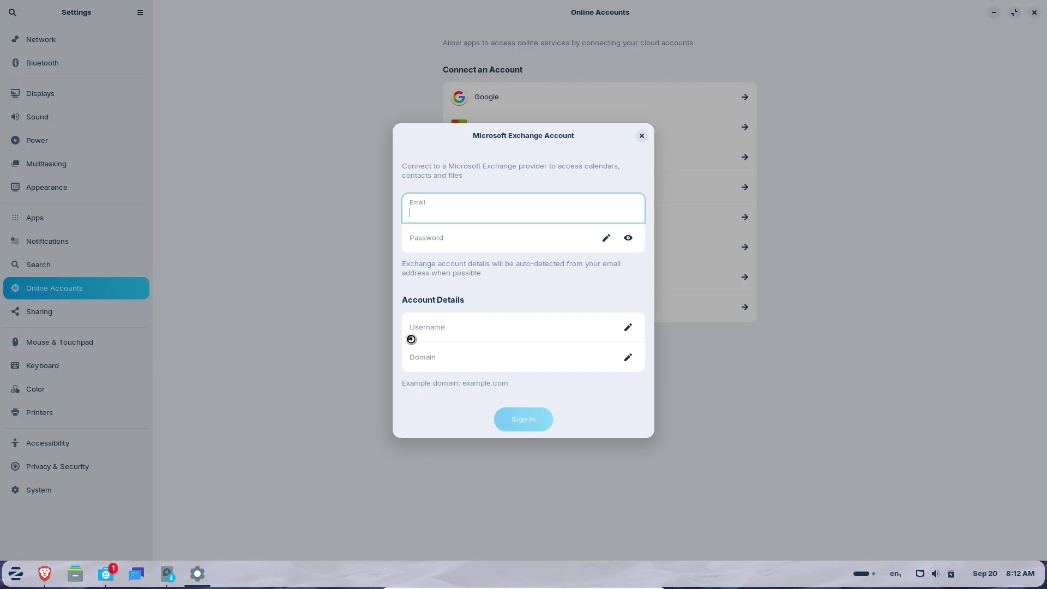
left_click(644, 136)
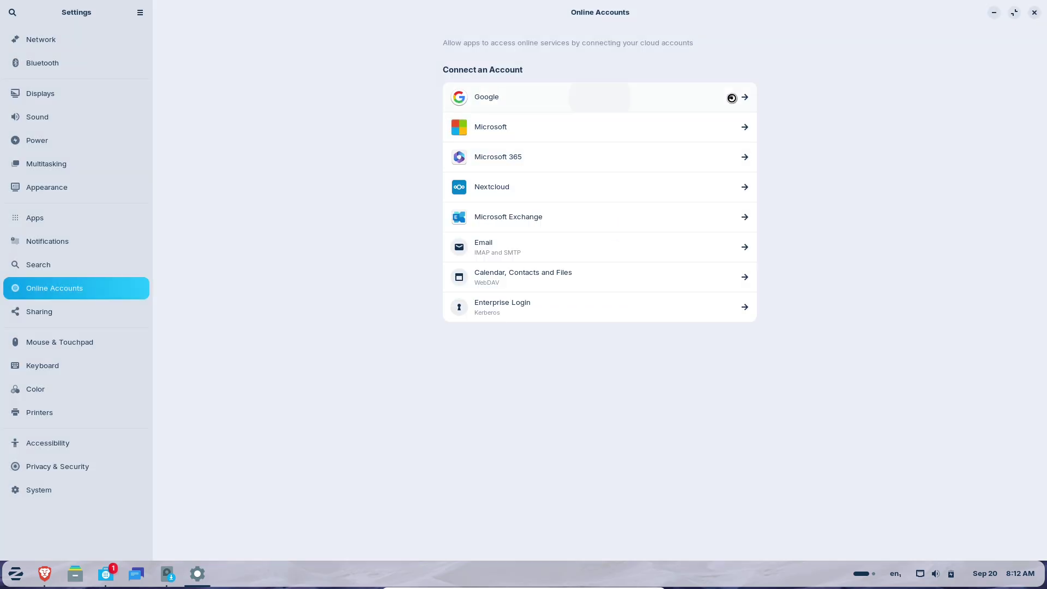
left_click(730, 99)
left_click(643, 180)
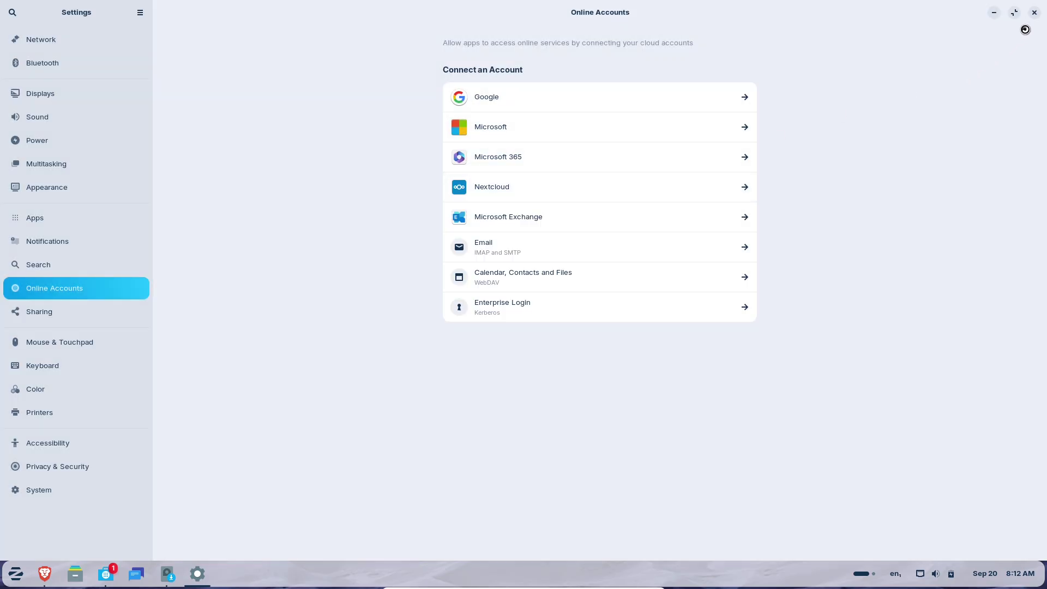
left_click(1036, 13)
left_click(787, 95)
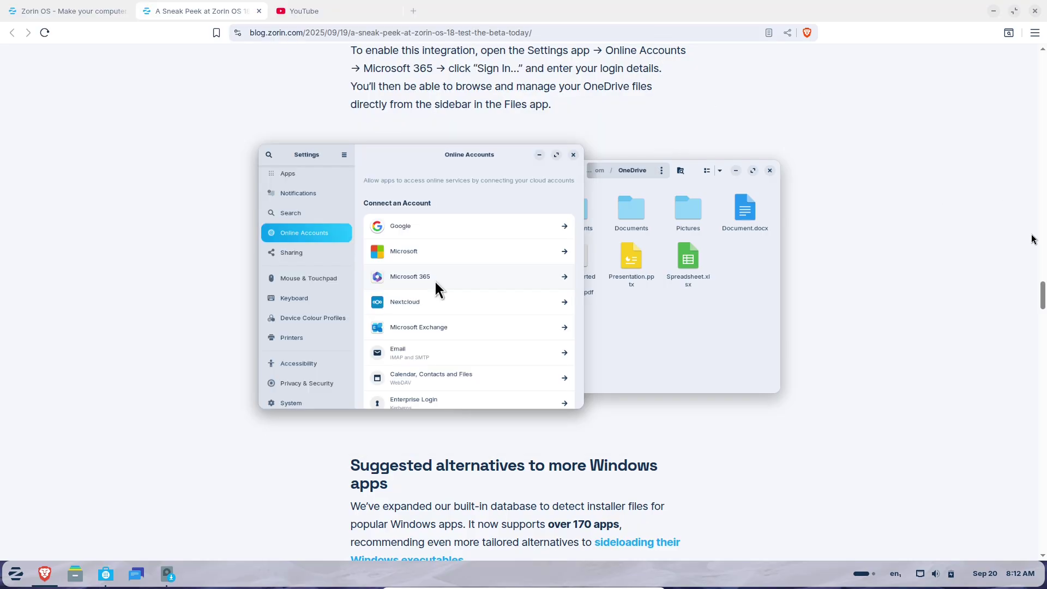
- Download the Zorin OS 18 Core Beta from the article, save it as Zorin-OS-18-Core-Beta-64-bit.iso, and check the download's progress
left_click_drag(1044, 305, 1031, 484)
left_click(442, 242)
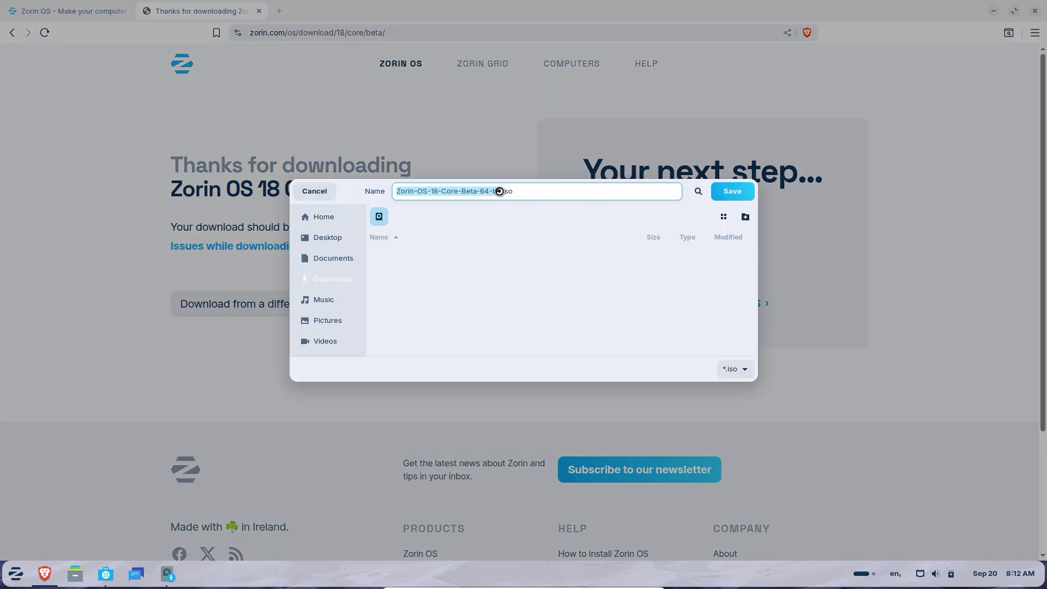
left_click(731, 191)
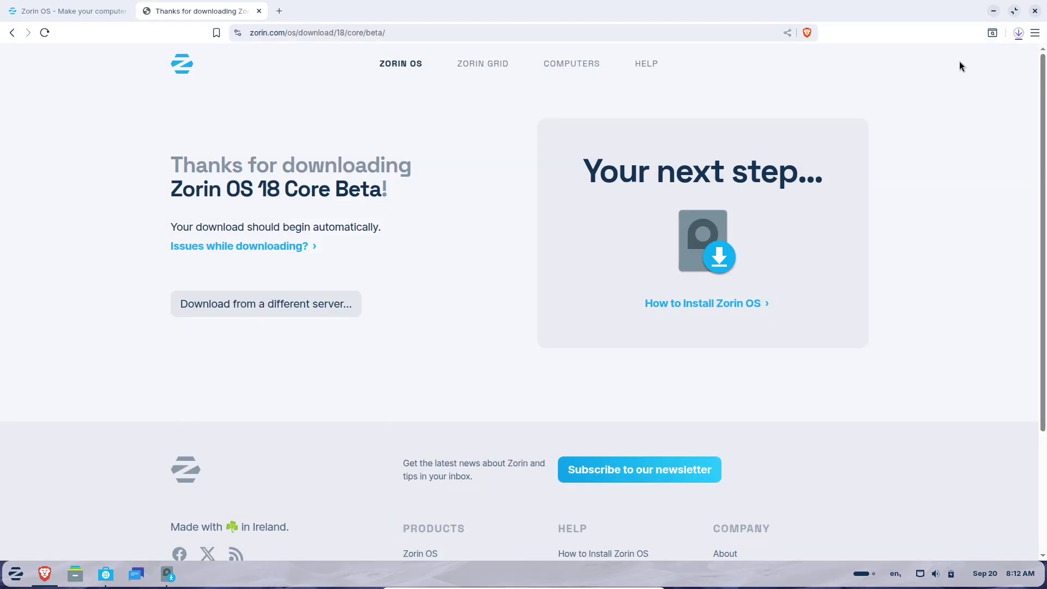
left_click(1019, 34)
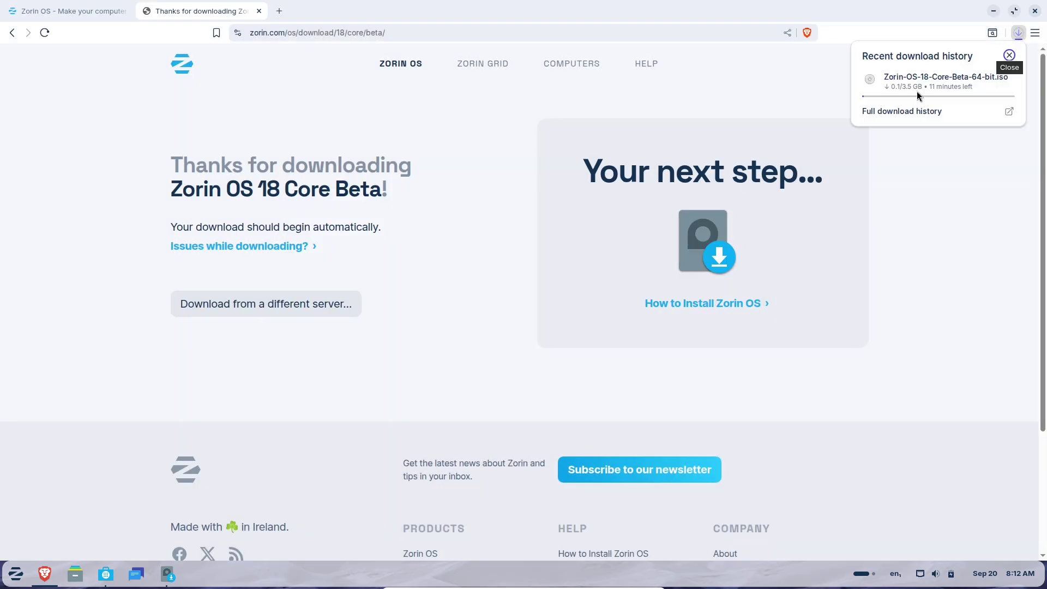
left_click(1009, 56)
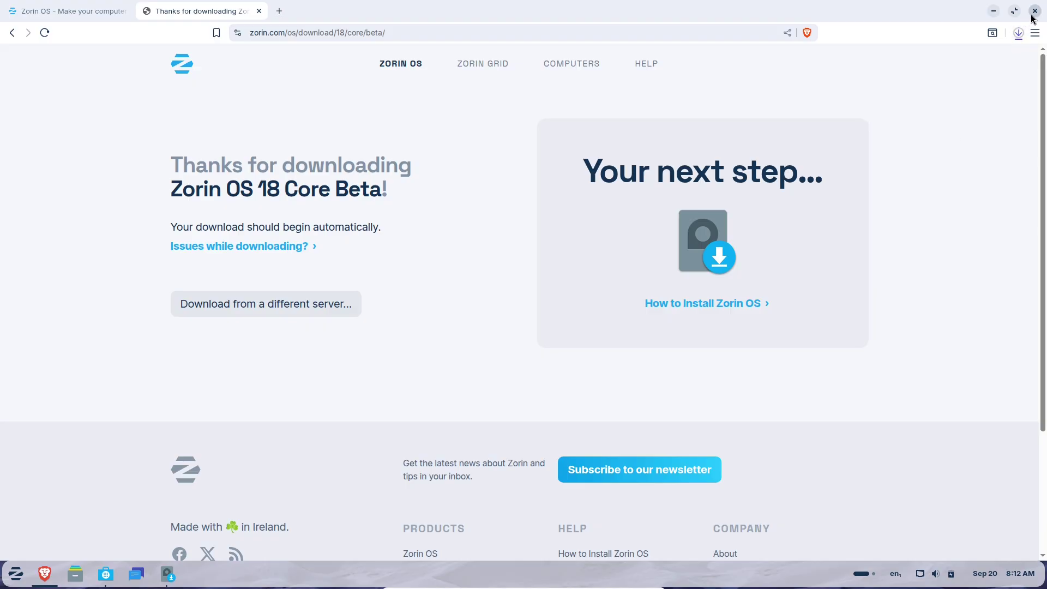
- Exit the browser despite the running download, and quit the Zorin OS installation
left_click(1034, 11)
left_click(605, 139)
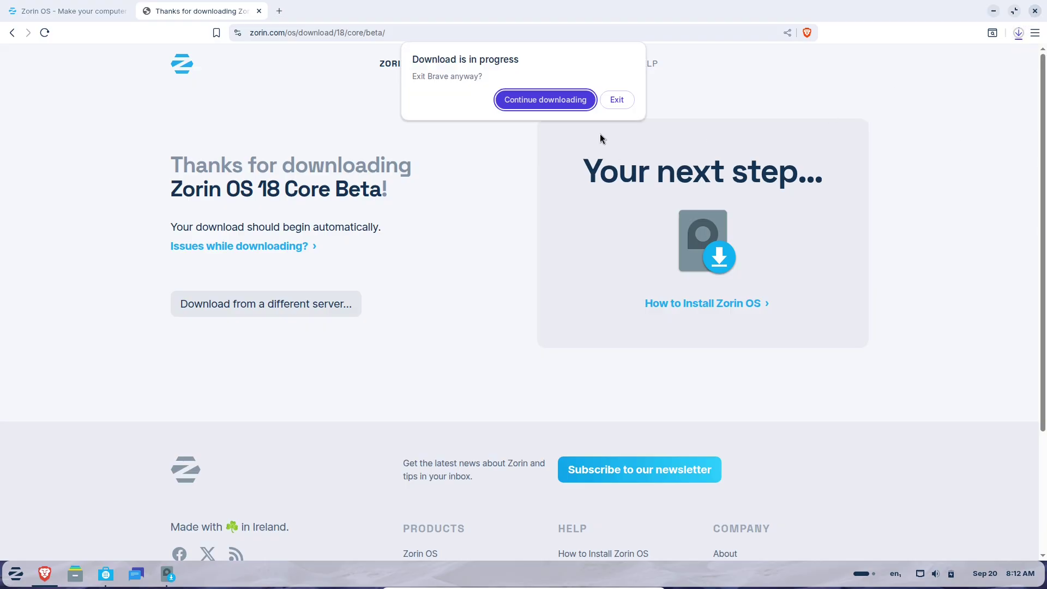
left_click(617, 106)
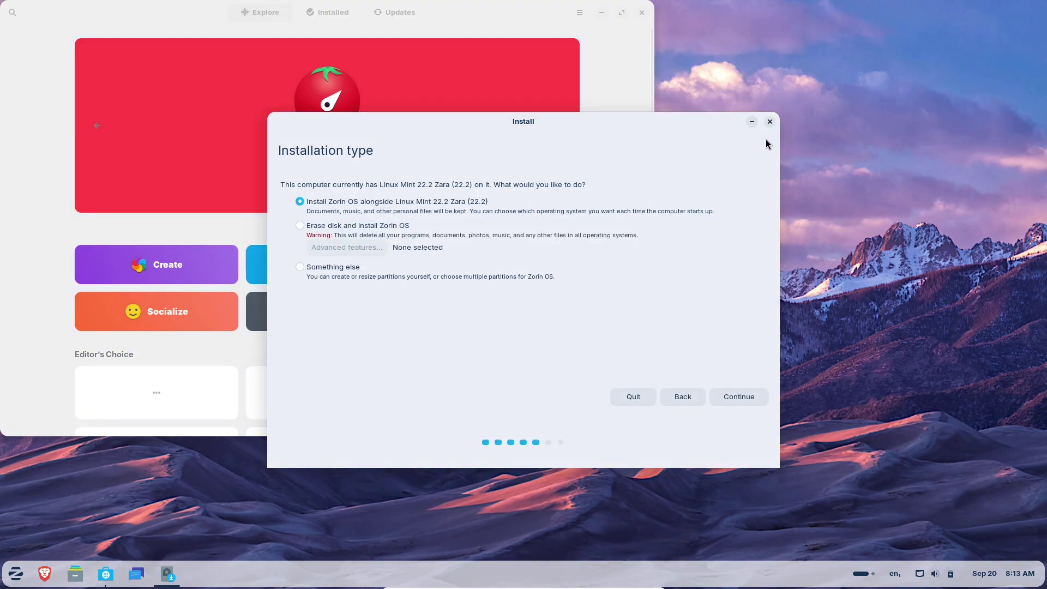
left_click(638, 400)
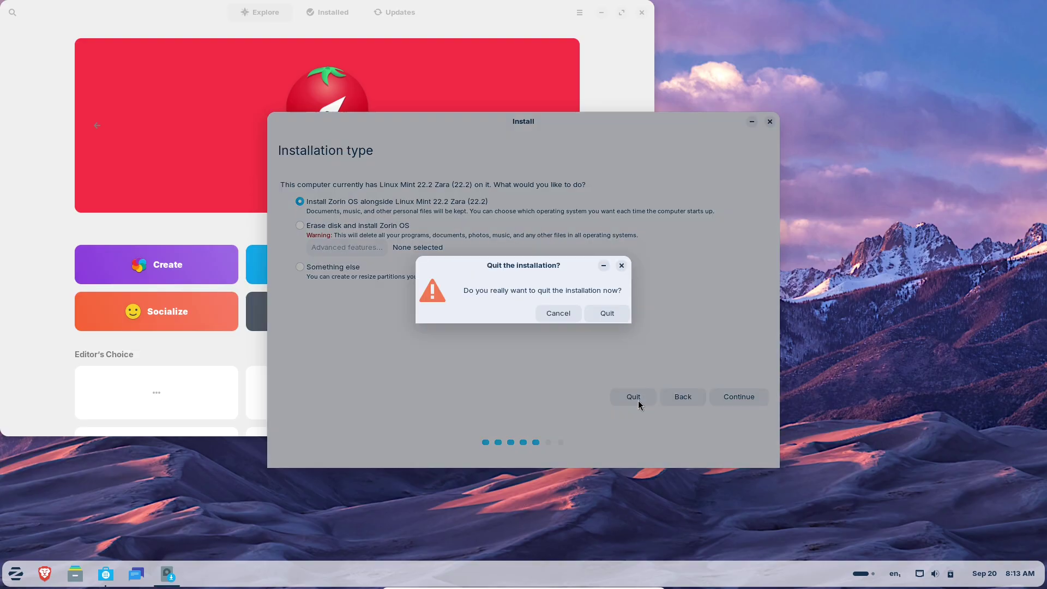
left_click(606, 314)
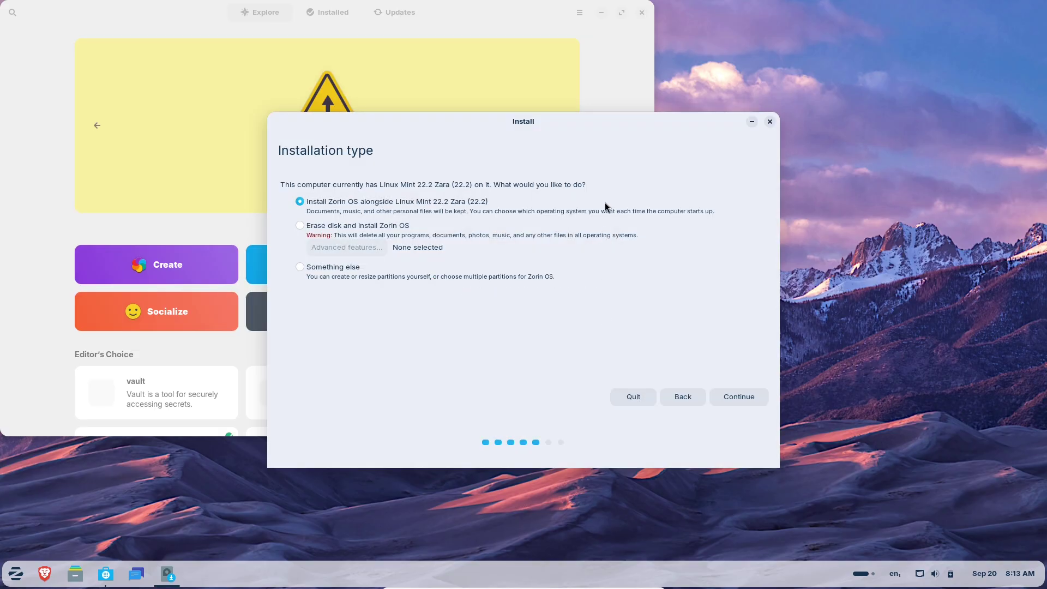
- Maximize the Software window, look through its Explore, Installed and Updates pages, and open its About information
left_click(623, 13)
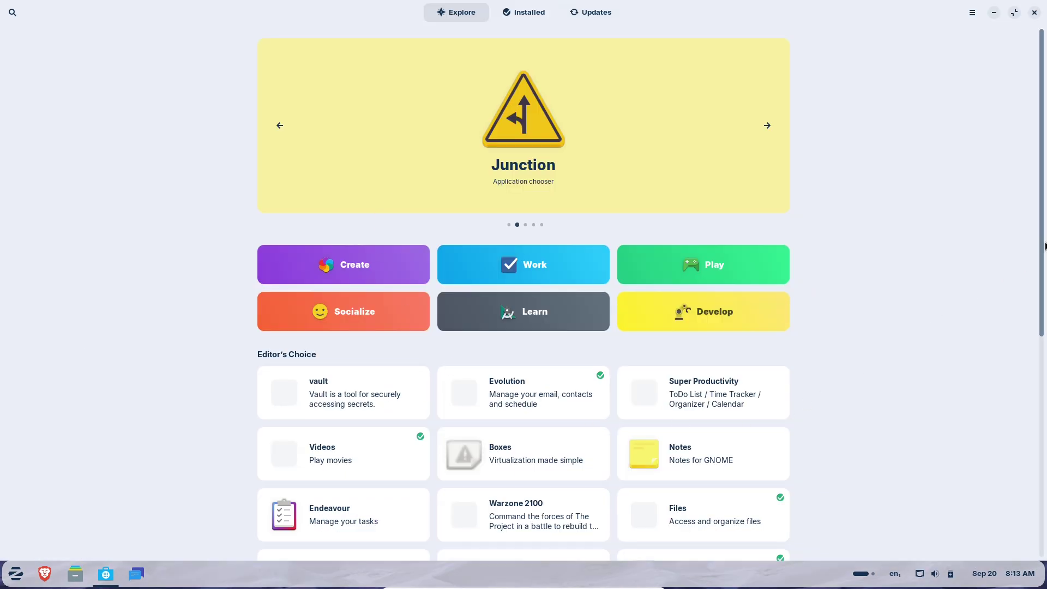
left_click_drag(1043, 379, 1035, 121)
left_click(539, 16)
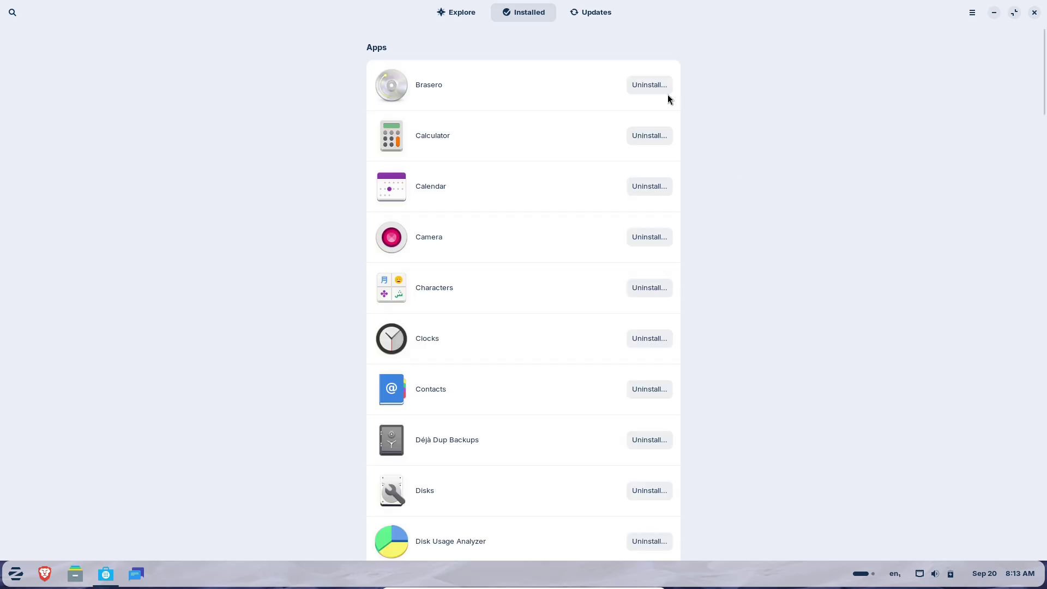
left_click(601, 16)
left_click(972, 12)
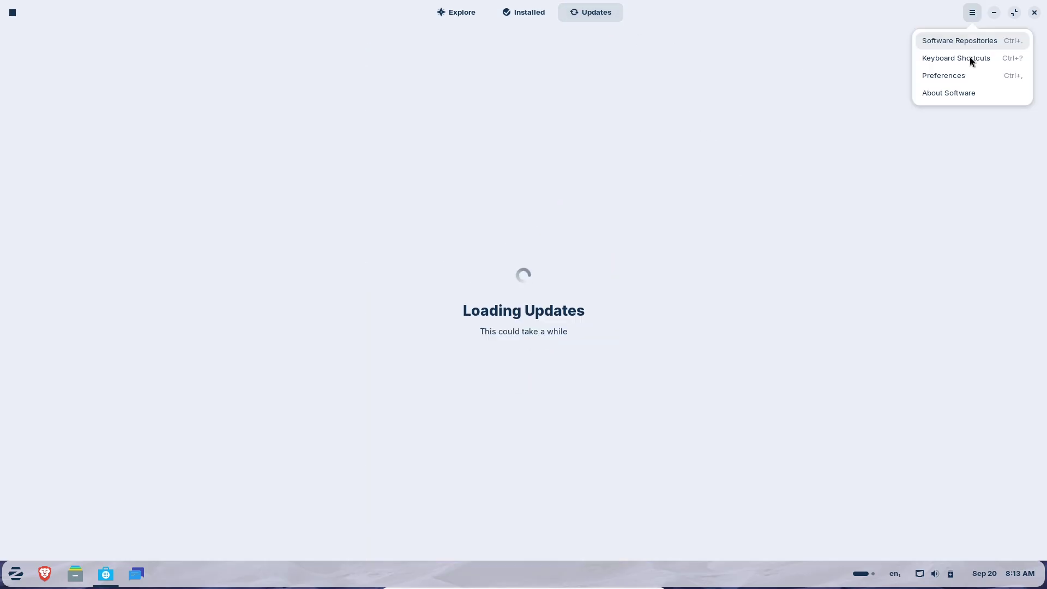
left_click(963, 89)
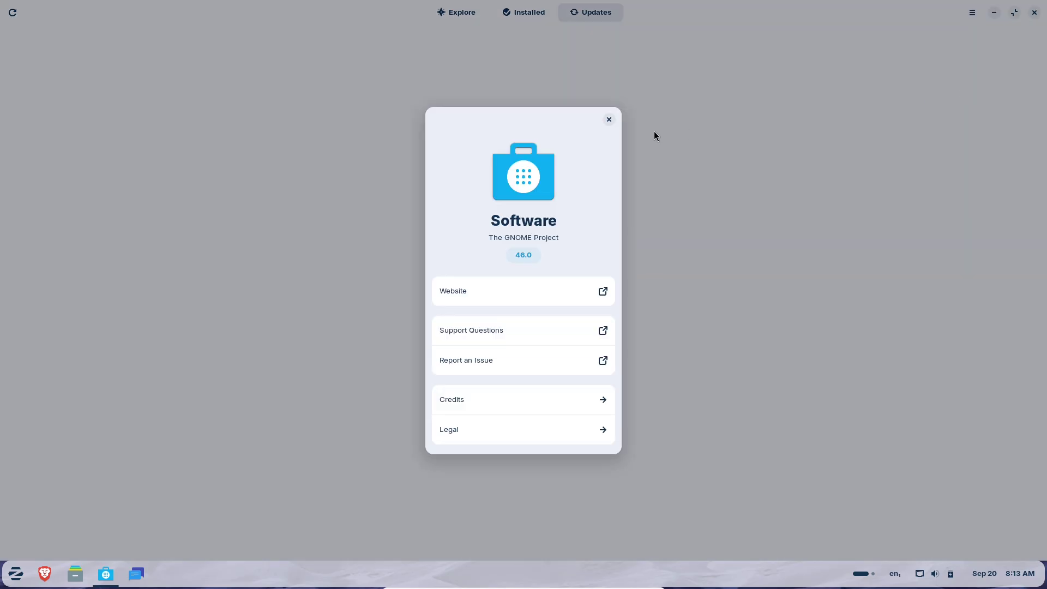
- Dismiss the About information of Software, and view and close its Preferences
left_click(609, 120)
left_click(973, 13)
left_click(971, 82)
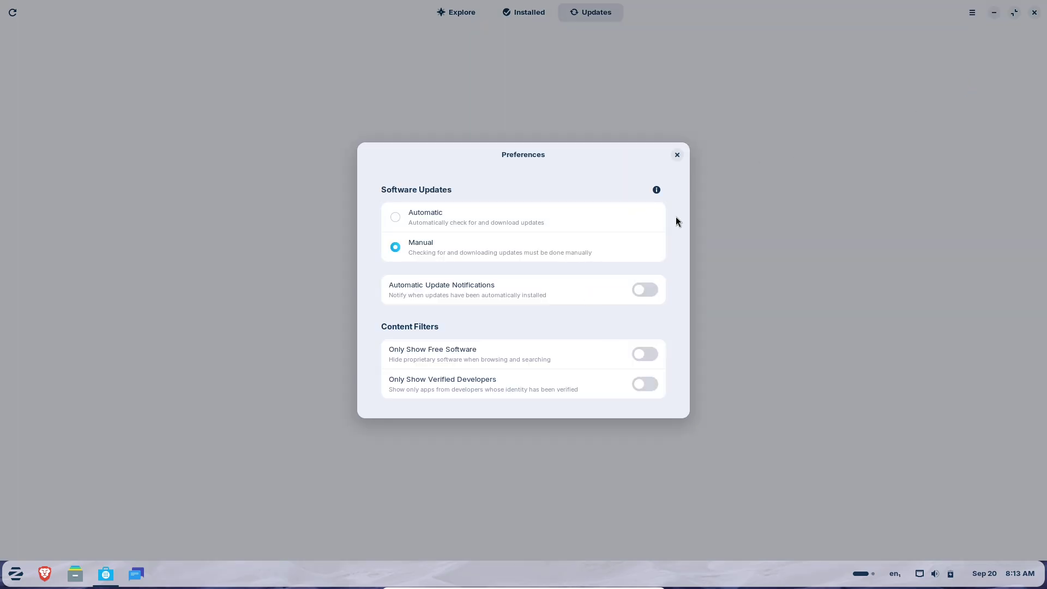
left_click(677, 155)
- Open Software & Updates, maximize it, and look through its Other Software, Updates, Authentication, Additional Drivers and Zorin Software pages
left_click(972, 12)
left_click(961, 35)
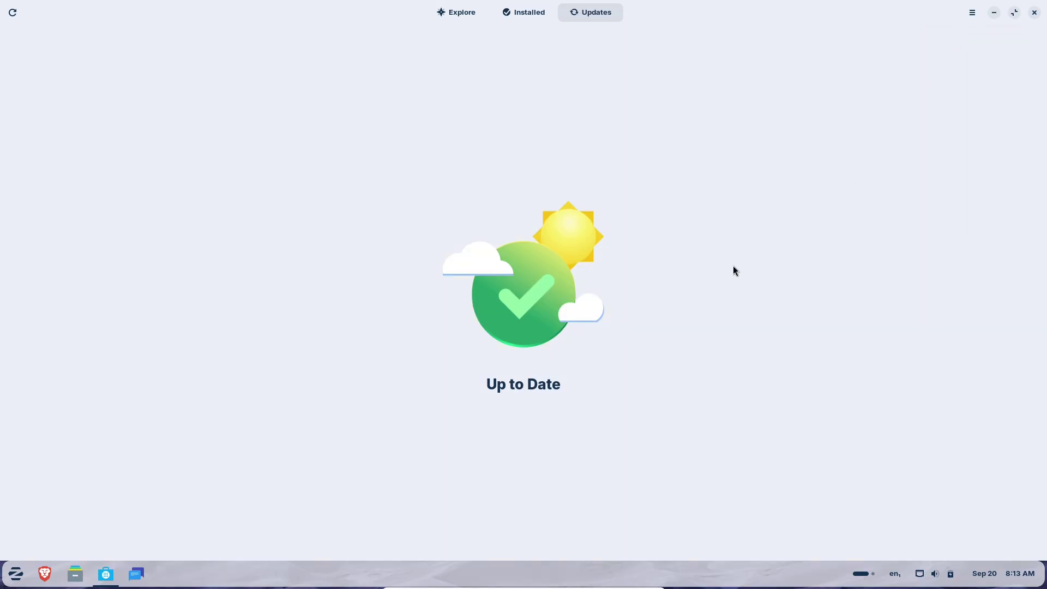
left_click(17, 572)
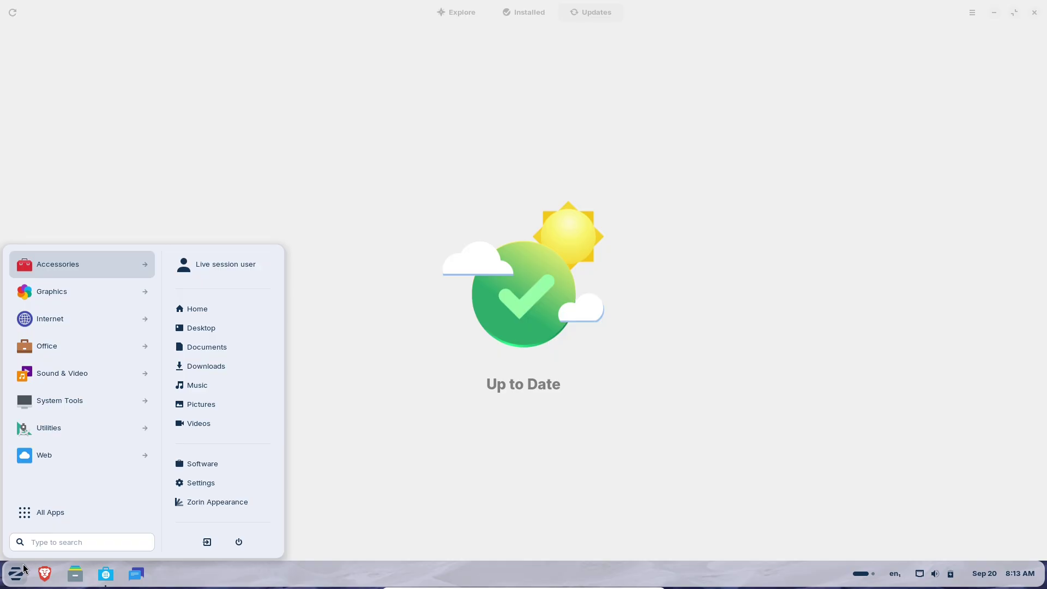
left_click(482, 202)
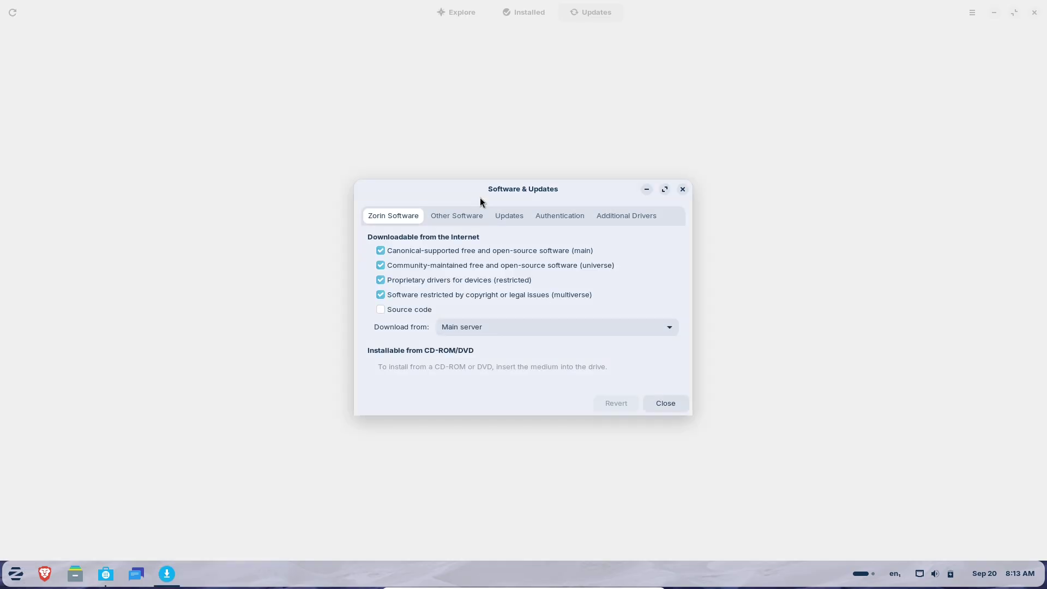
left_click(463, 217)
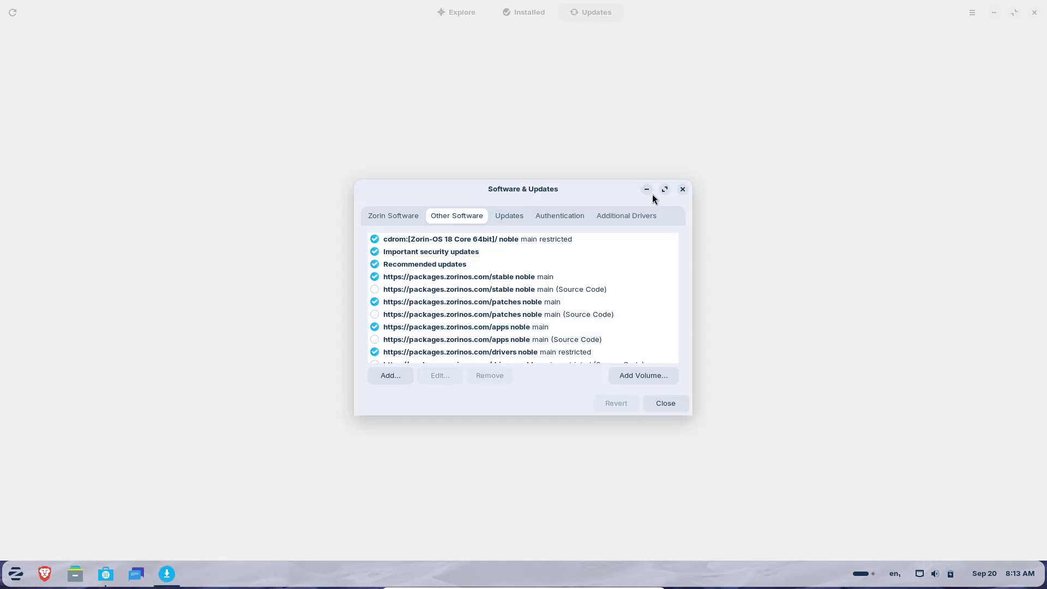
left_click(664, 189)
left_click(155, 35)
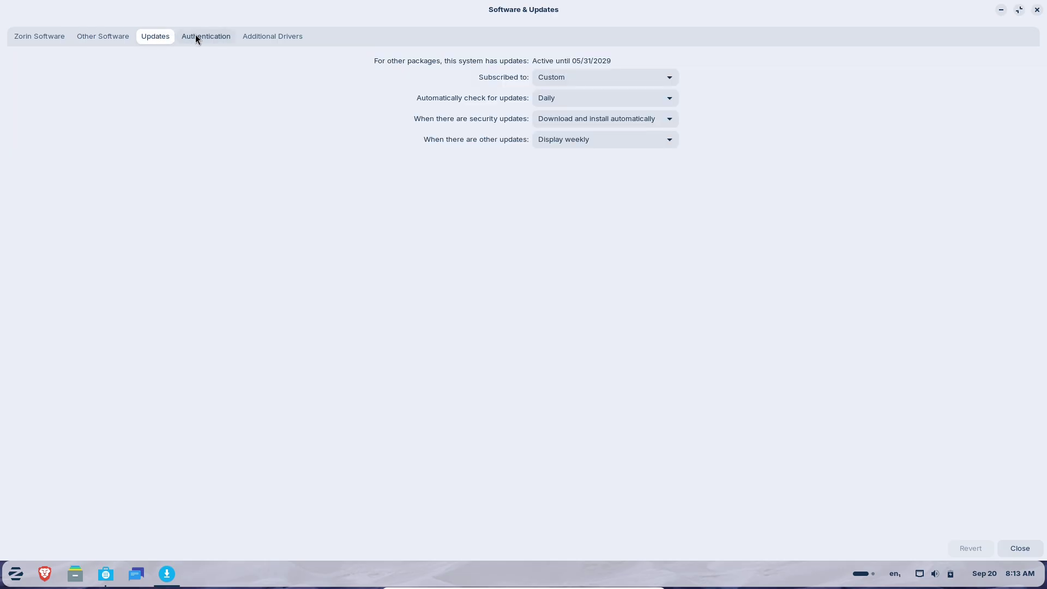
left_click(201, 35)
left_click(257, 35)
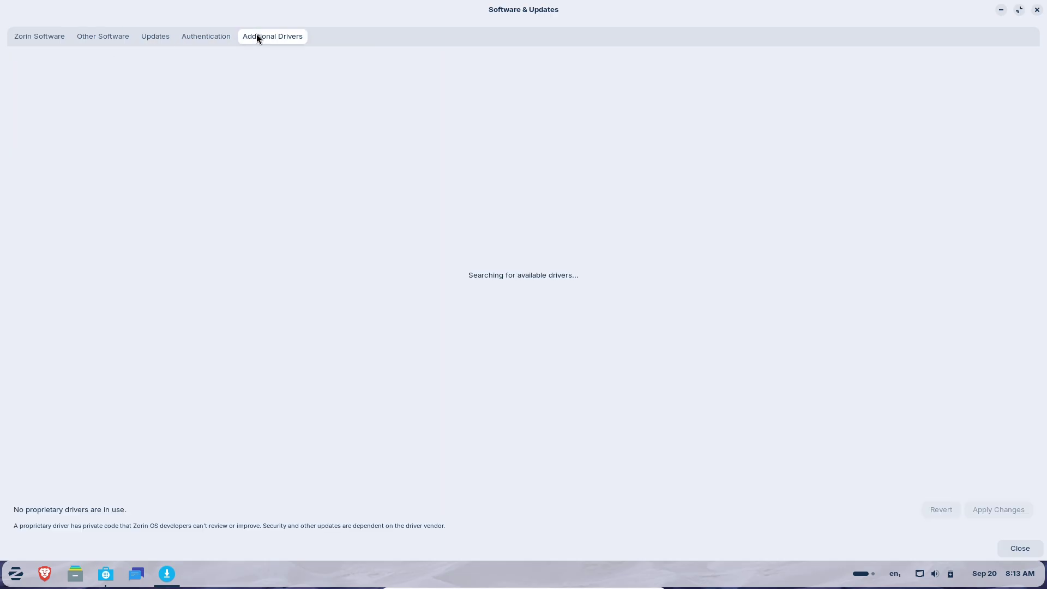
left_click(44, 36)
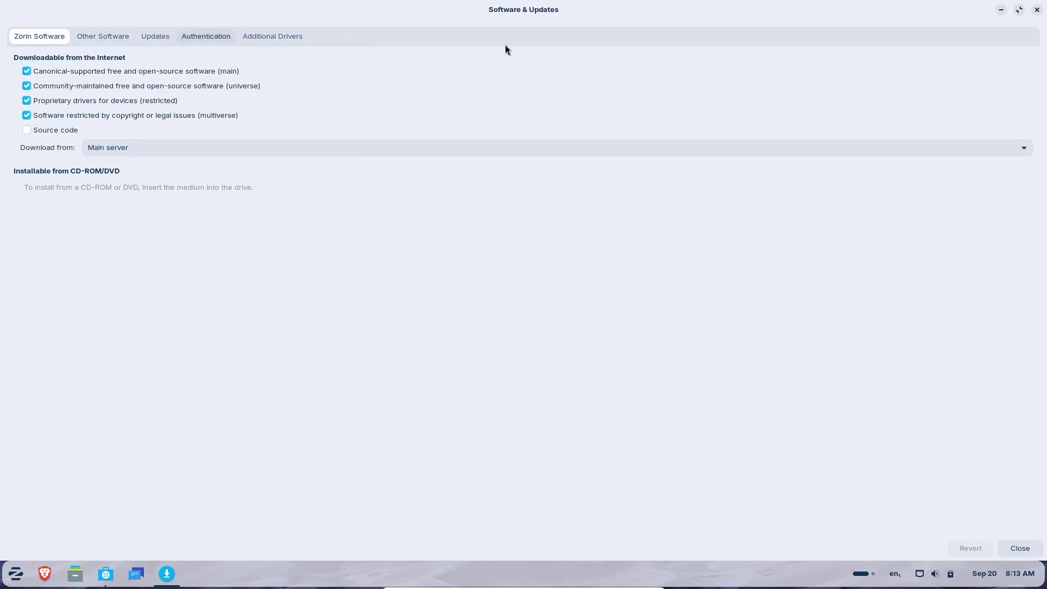
- Search the applications for "sys" to launch System Monitor, and close the Software & Updates and Software windows
left_click(26, 583)
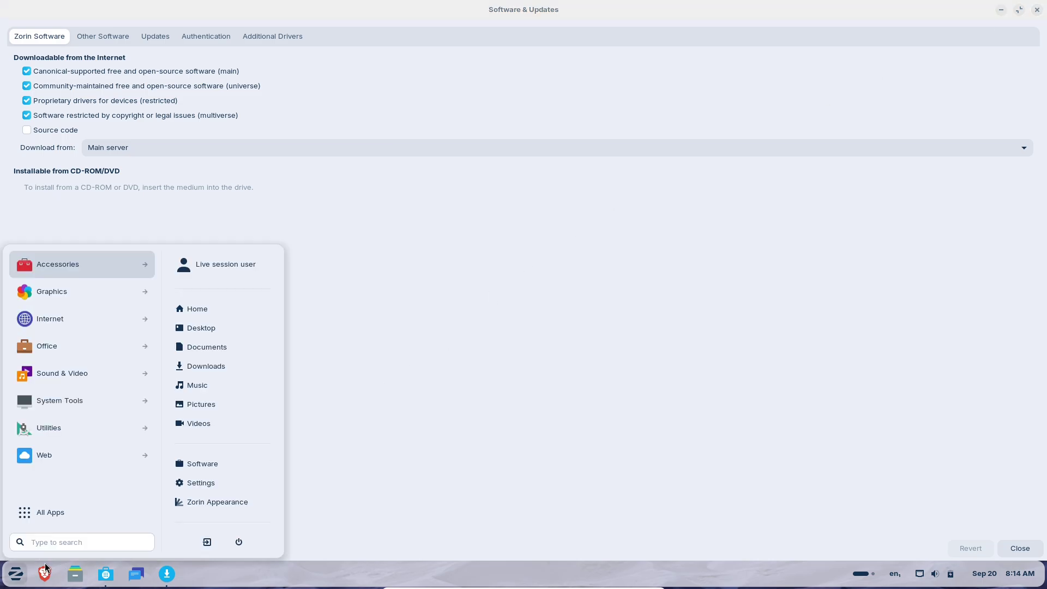
type("sys")
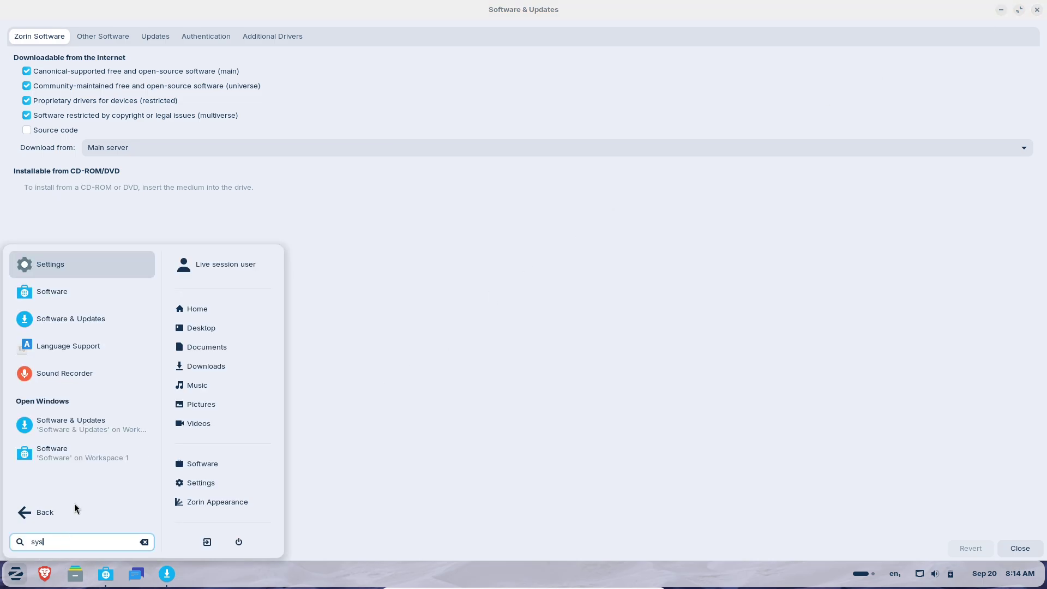
left_click(60, 264)
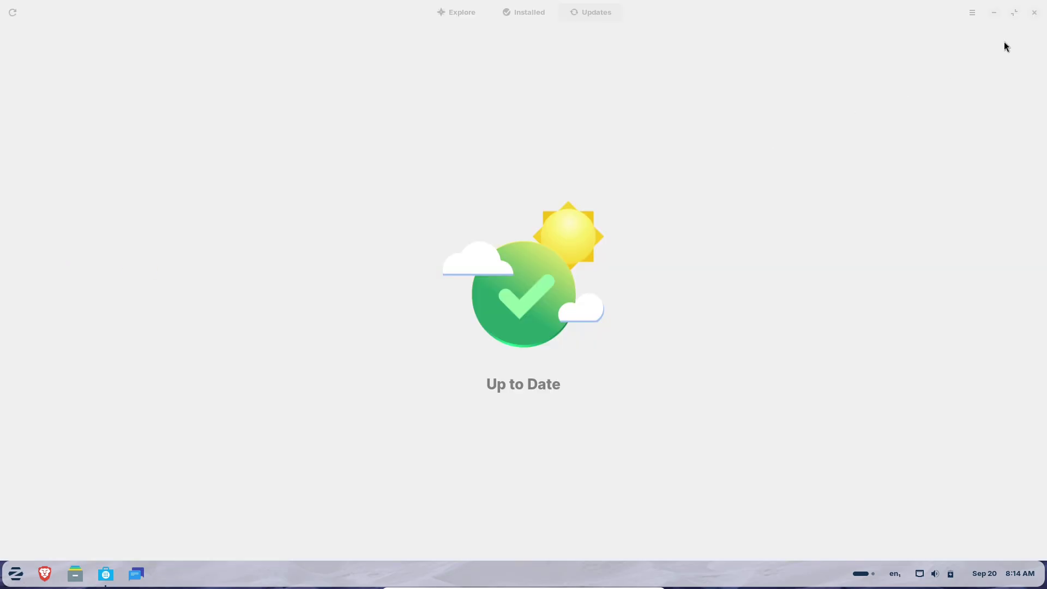
left_click(1035, 15)
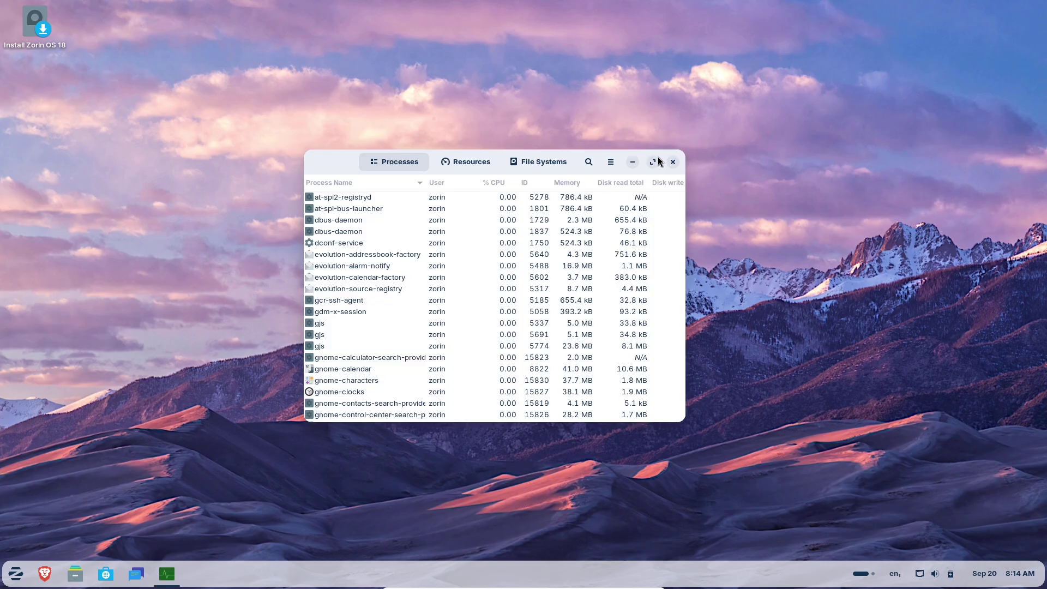
- Maximize System Monitor, browse the process list, and view the resource graphs with the Disk and Network sections collapsed
left_click(653, 162)
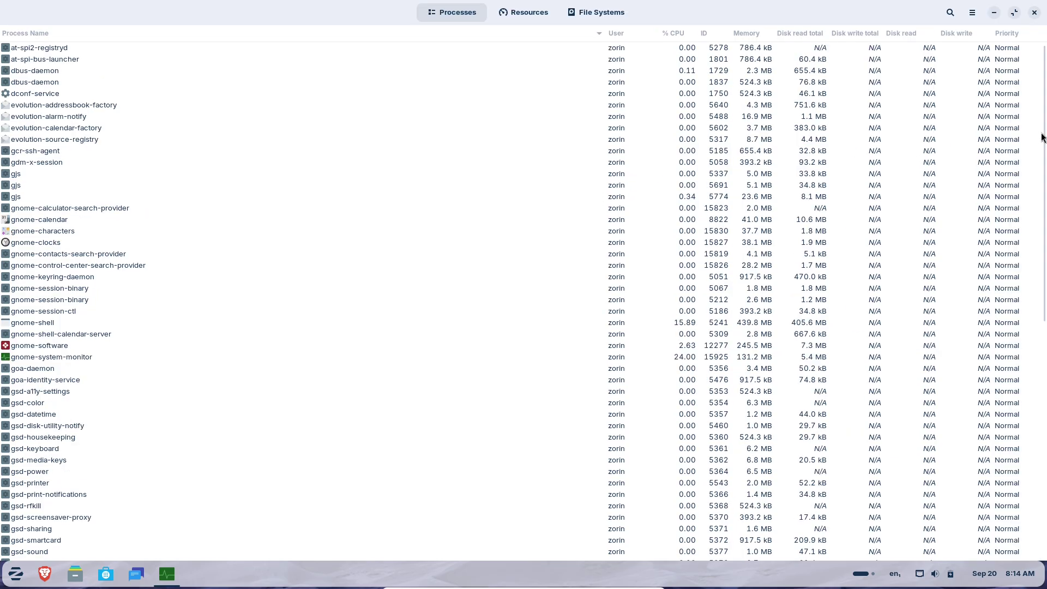
left_click_drag(1042, 151, 1021, 487)
scroll(1018, 322, "up", 15)
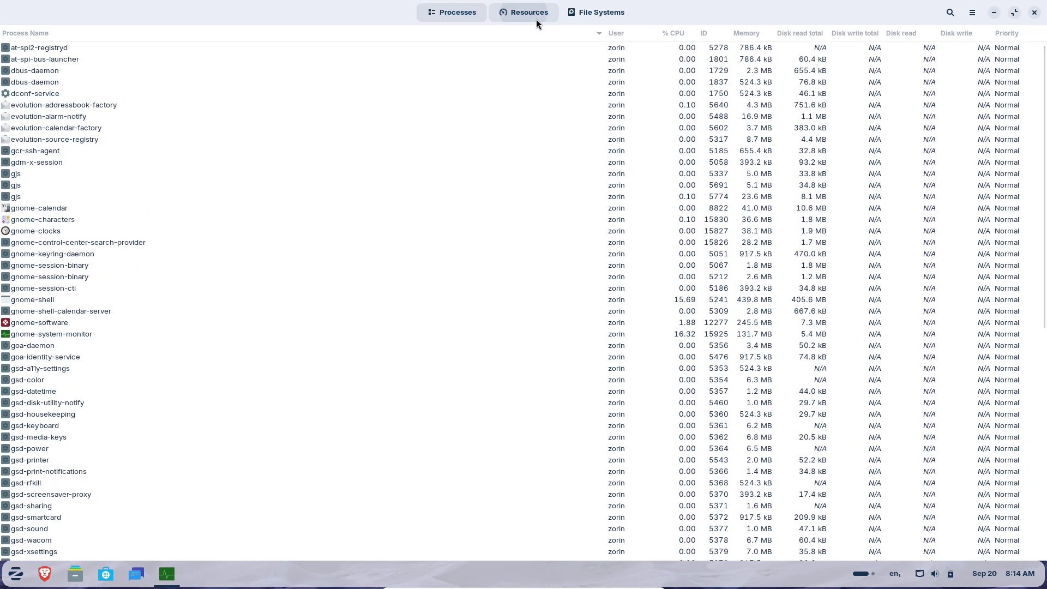
left_click(536, 19)
left_click(18, 424)
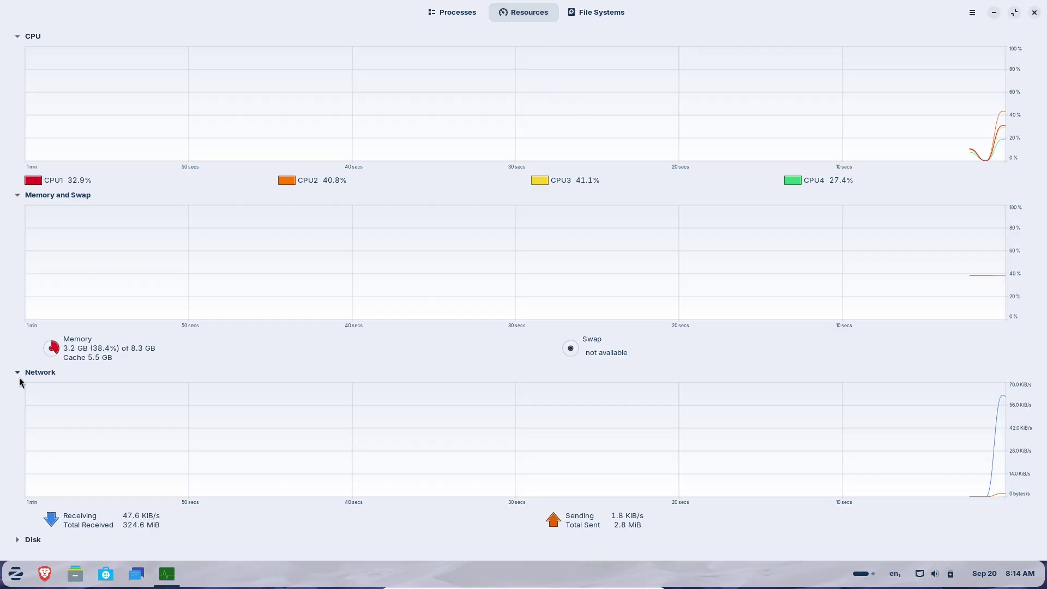
left_click(18, 375)
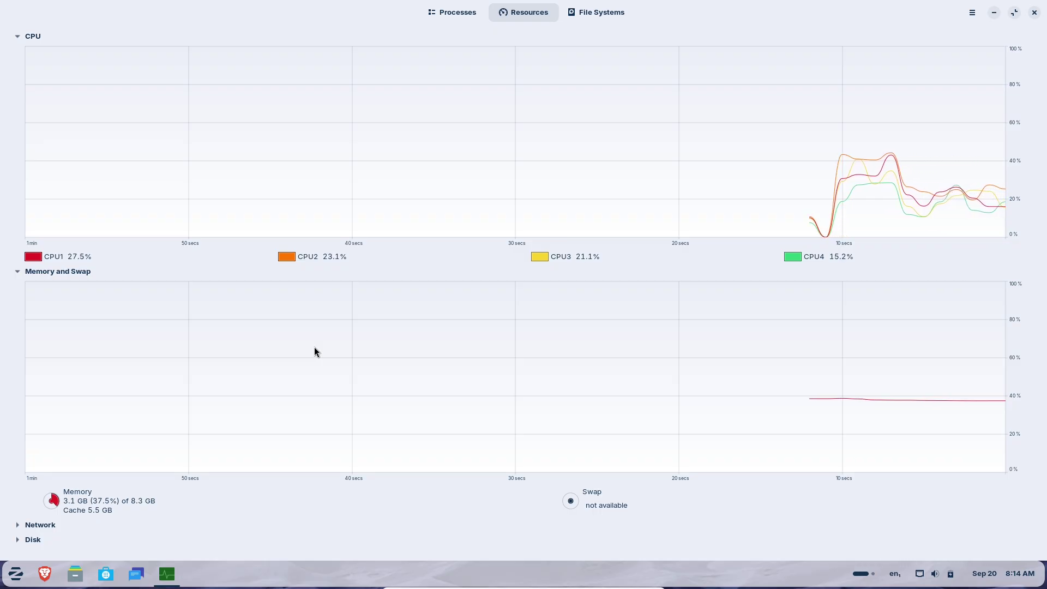
- Browse the remaining processes, check the file systems, and return to the resource graphs
left_click(440, 20)
scroll(696, 223, "down", 10)
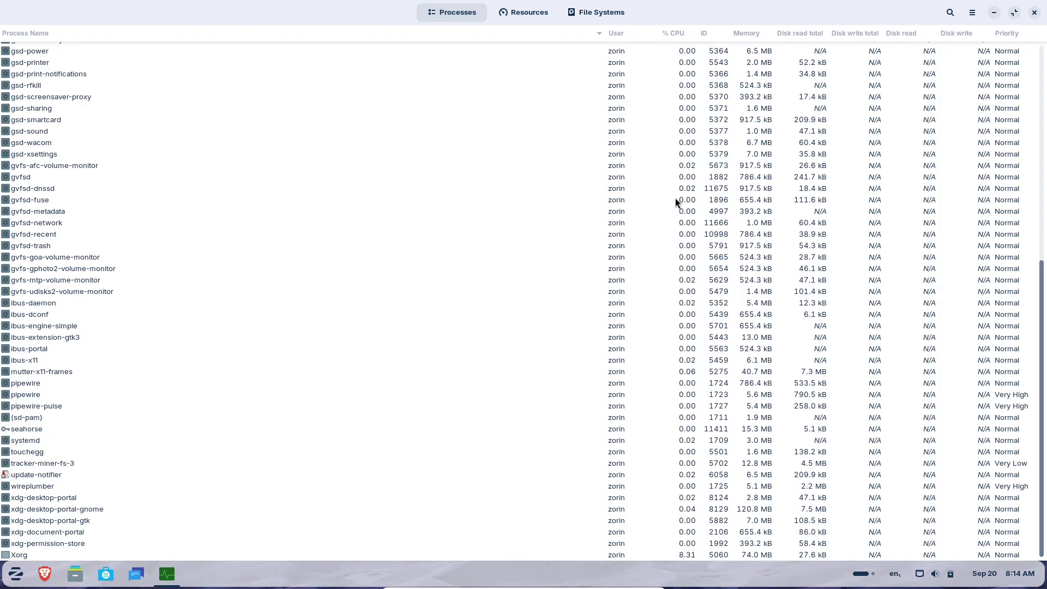
left_click(600, 12)
left_click(532, 12)
- View and dismiss System Monitor's About information, and close System Monitor
left_click(973, 13)
left_click(963, 117)
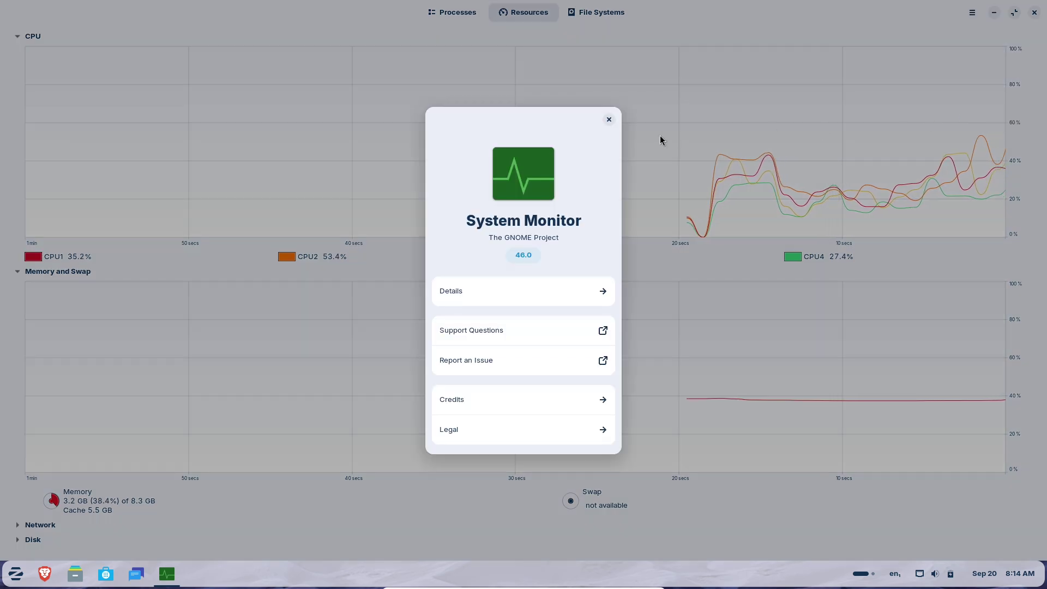
left_click(609, 119)
left_click(1035, 12)
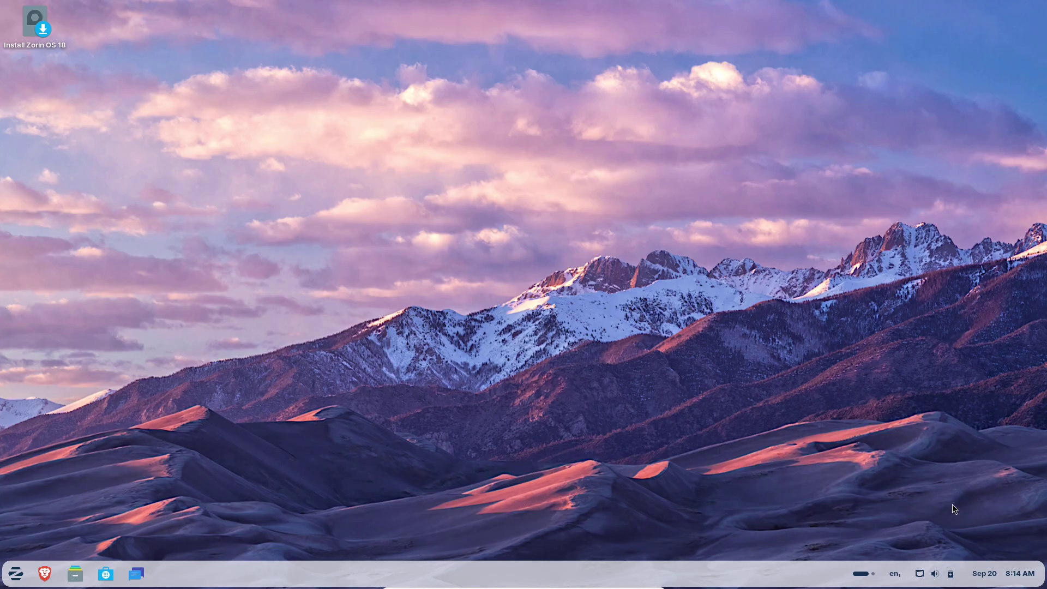
- Log out of the live session, confirming the logout
left_click(1019, 573)
left_click(14, 581)
left_click(13, 581)
left_click(240, 540)
left_click(211, 548)
left_click(208, 543)
left_click(577, 326)
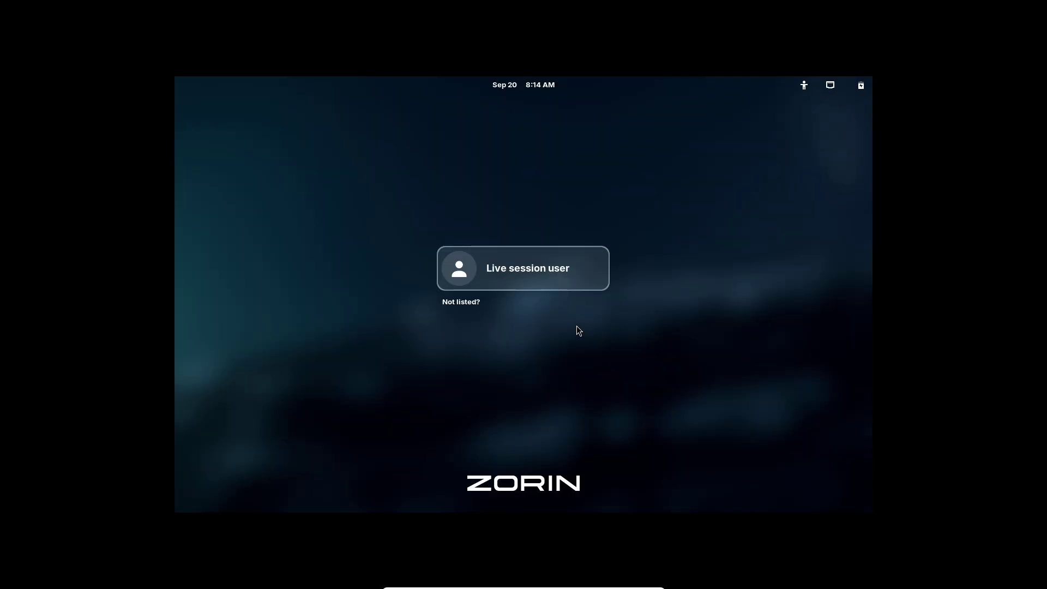
- Power off the system from the login screen, confirming the shutdown
left_click(844, 84)
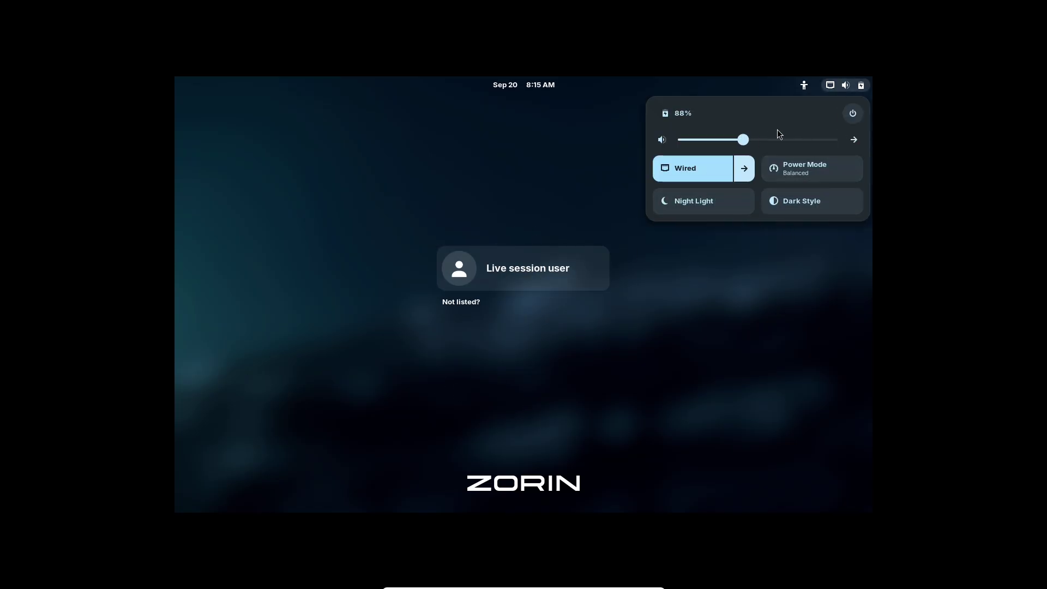
left_click(859, 113)
left_click(772, 217)
left_click(598, 318)
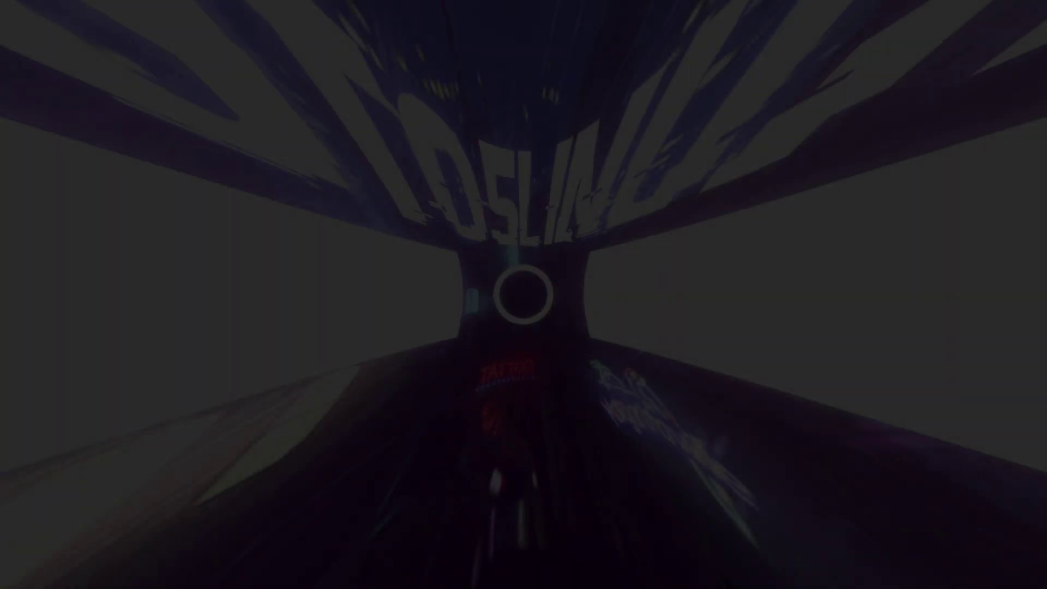